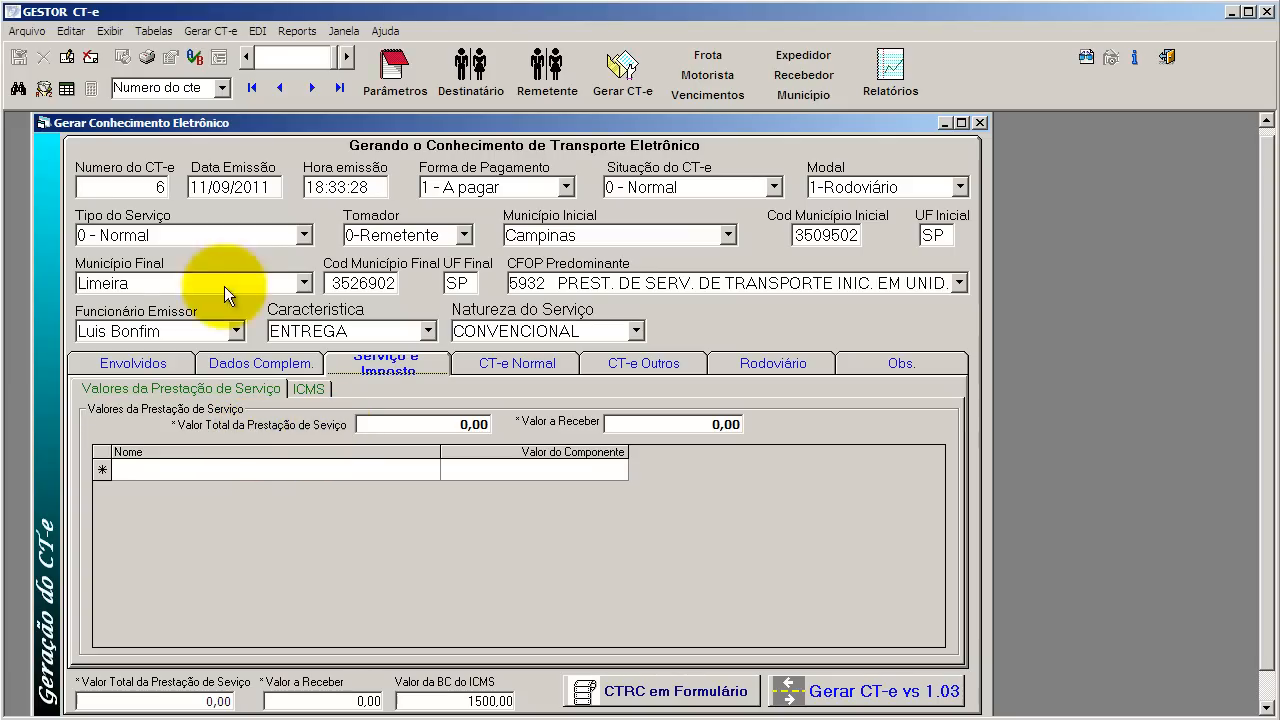
Browse the registered service composition records, from FRETE through SECAT, and close the Composição do Serviço form.
{"action": "left_click", "coordinate": [155, 25]}
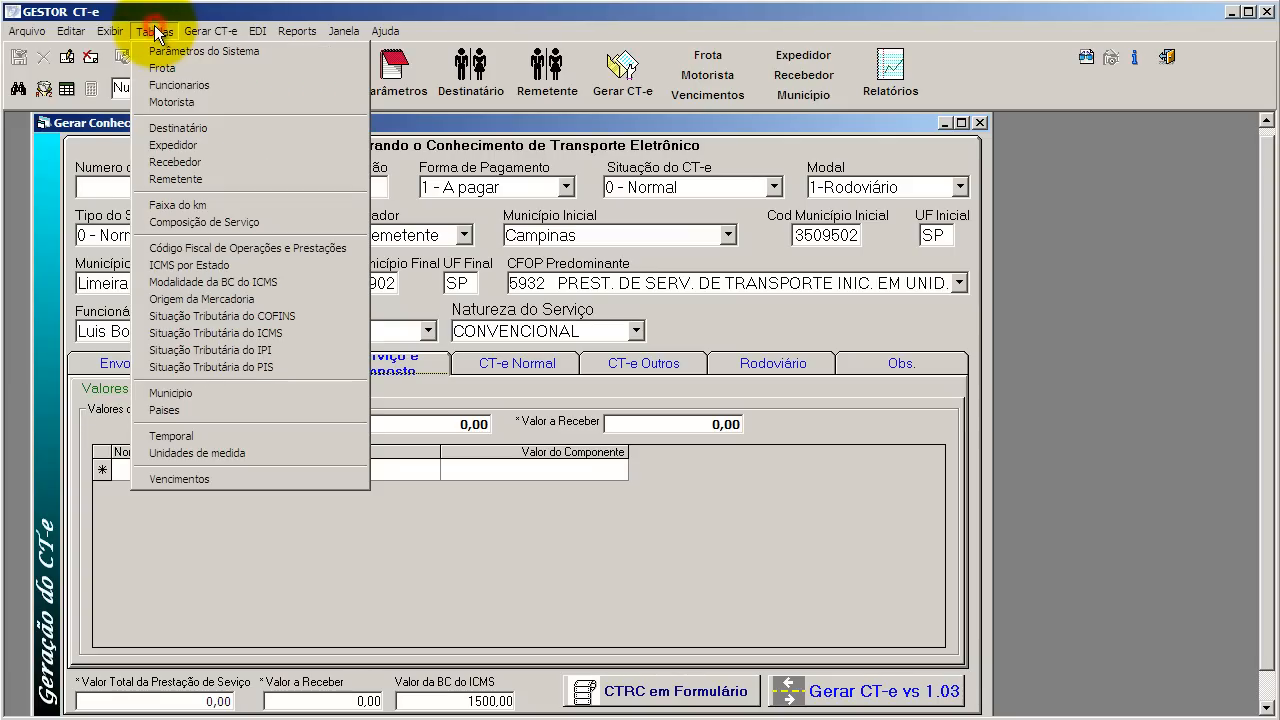
{"action": "left_click", "coordinate": [239, 224]}
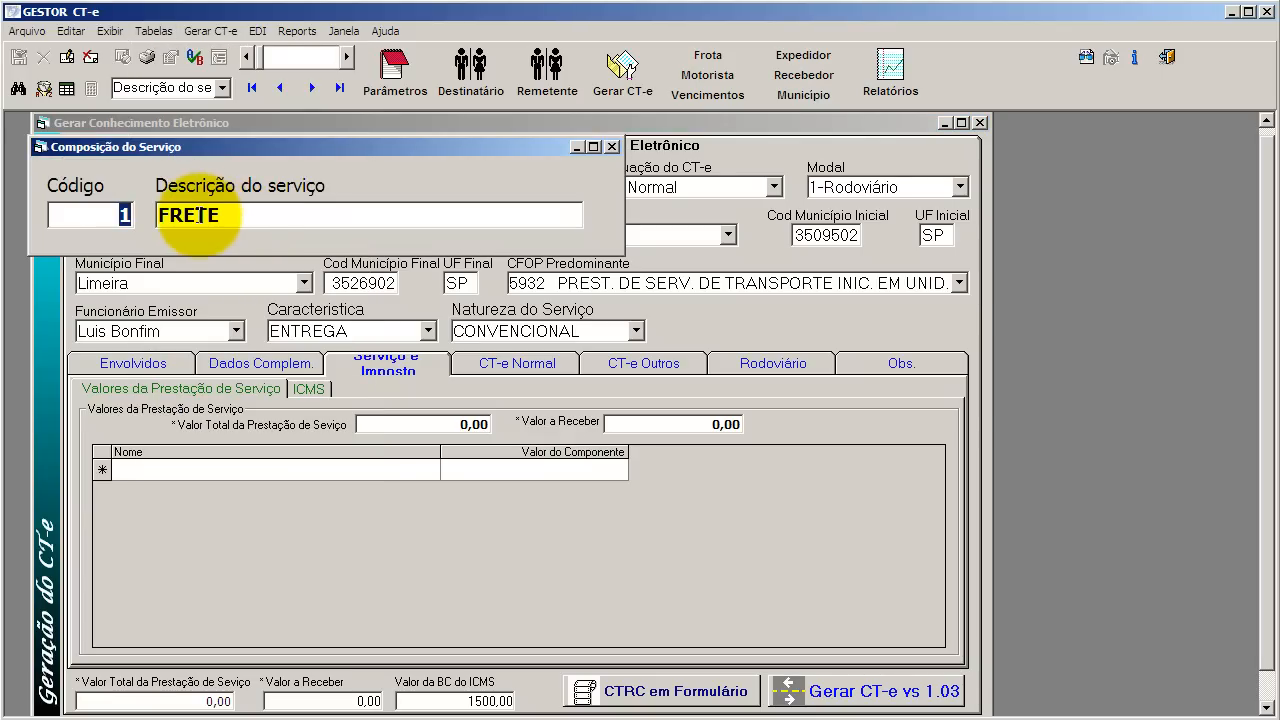
{"action": "left_click", "coordinate": [312, 88]}
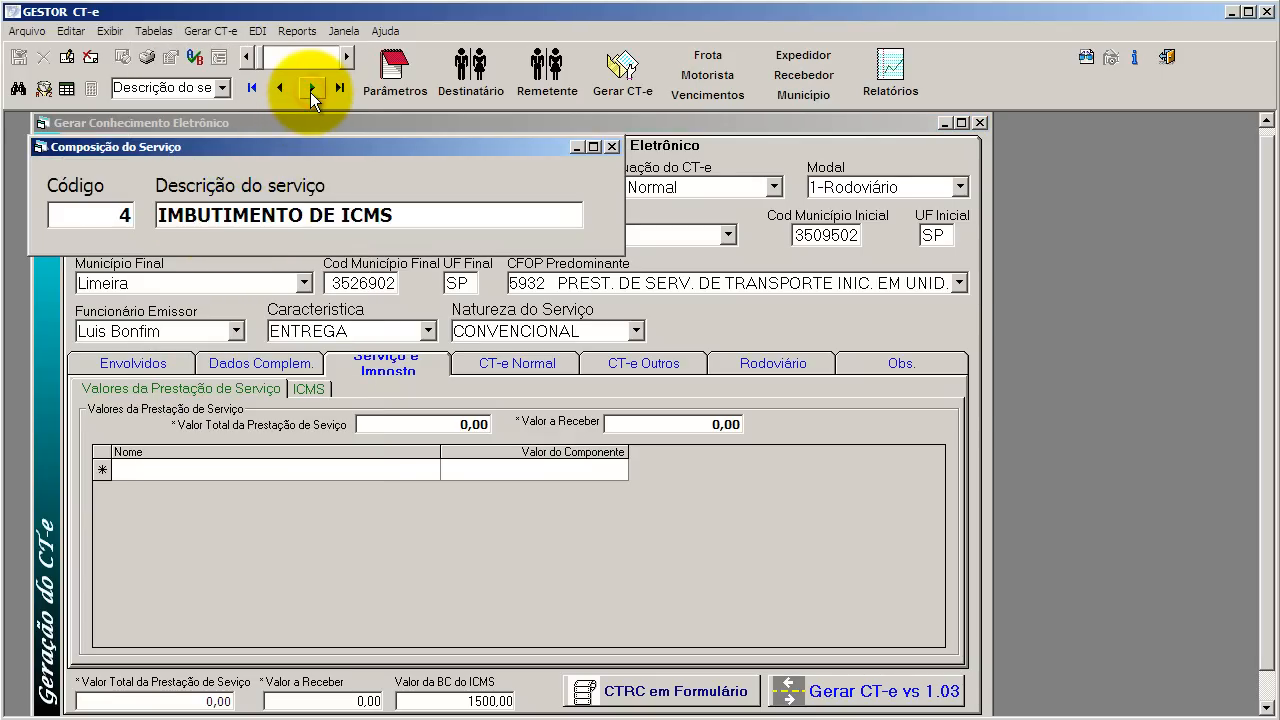
{"action": "left_click", "coordinate": [312, 88]}
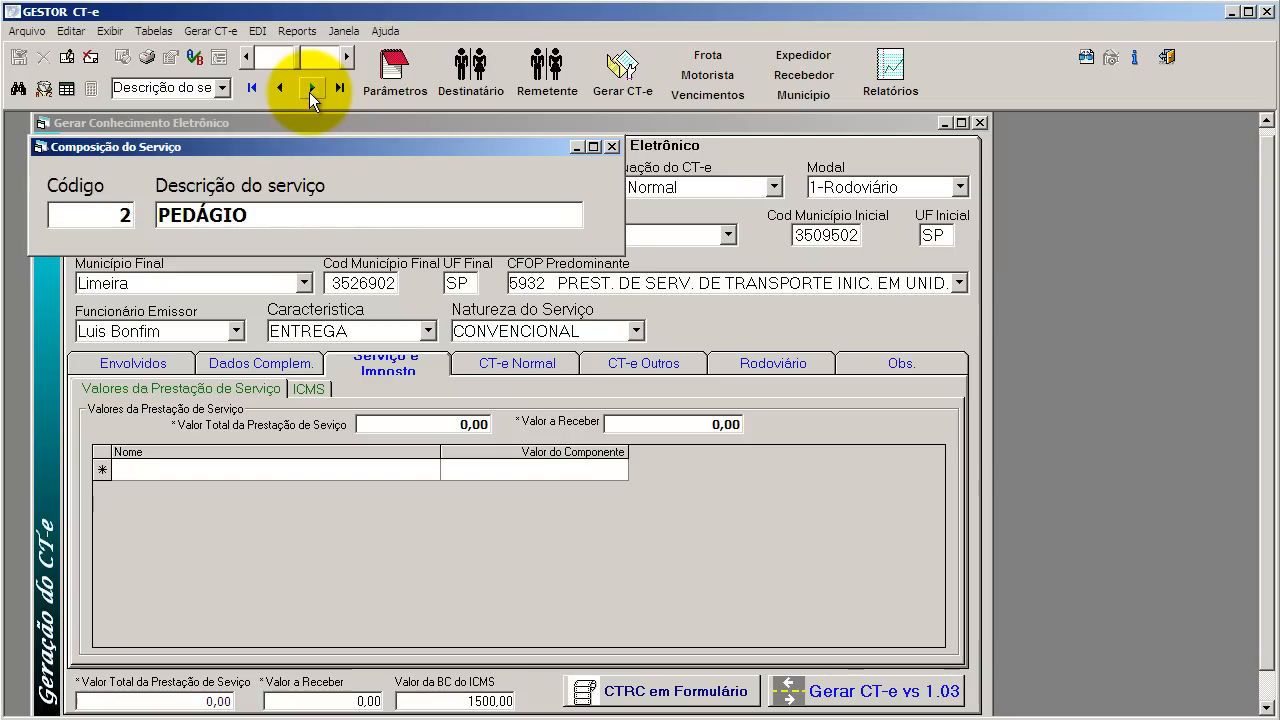
{"action": "left_click", "coordinate": [310, 89]}
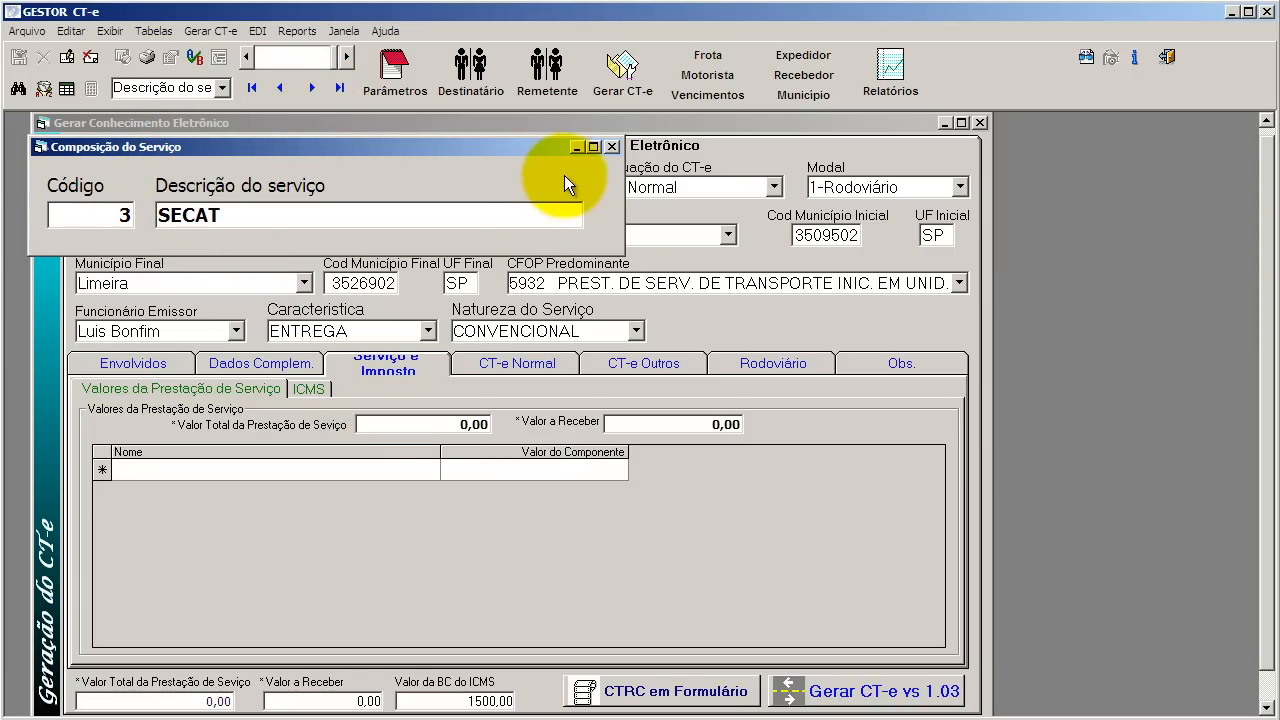
{"action": "left_click", "coordinate": [606, 147]}
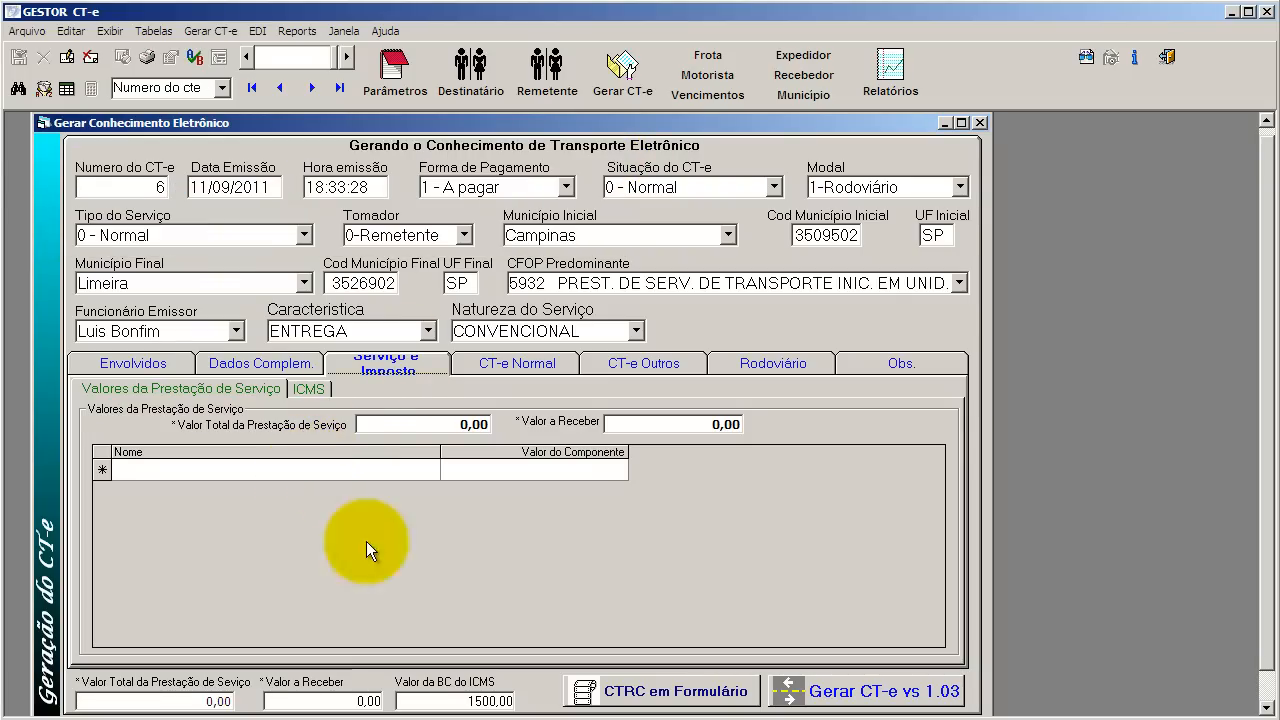
Add a FRETE component with a value of 1.100,00 to the service values table.
{"action": "left_click", "coordinate": [348, 468]}
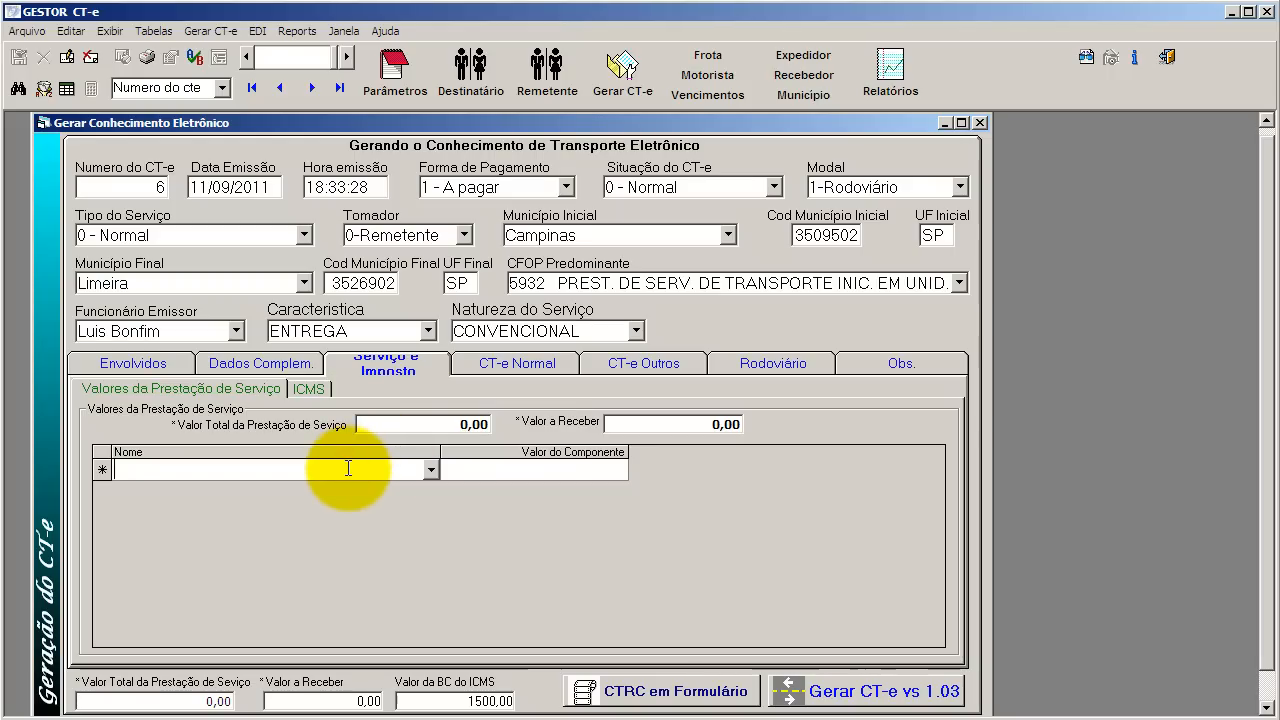
{"action": "type", "text": "FRETE"}
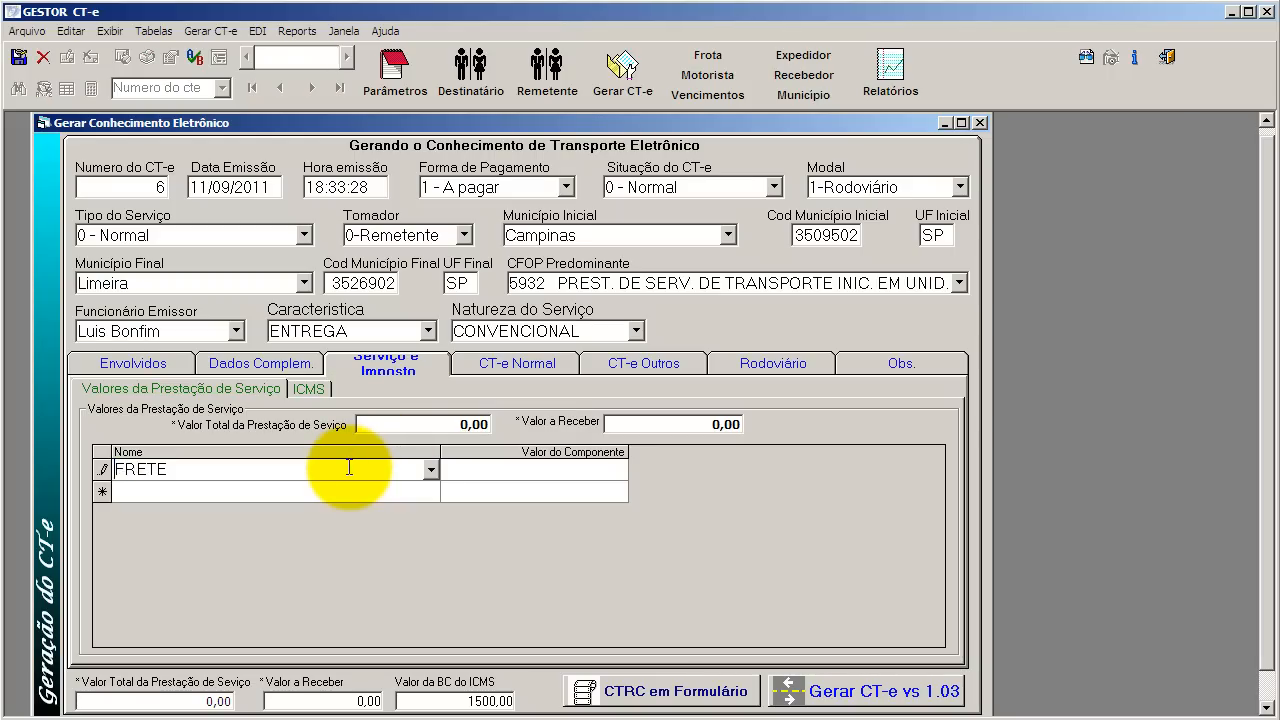
{"action": "key", "text": "Tab"}
{"action": "type", "text": "1.100"}
{"action": "key", "text": "Return"}
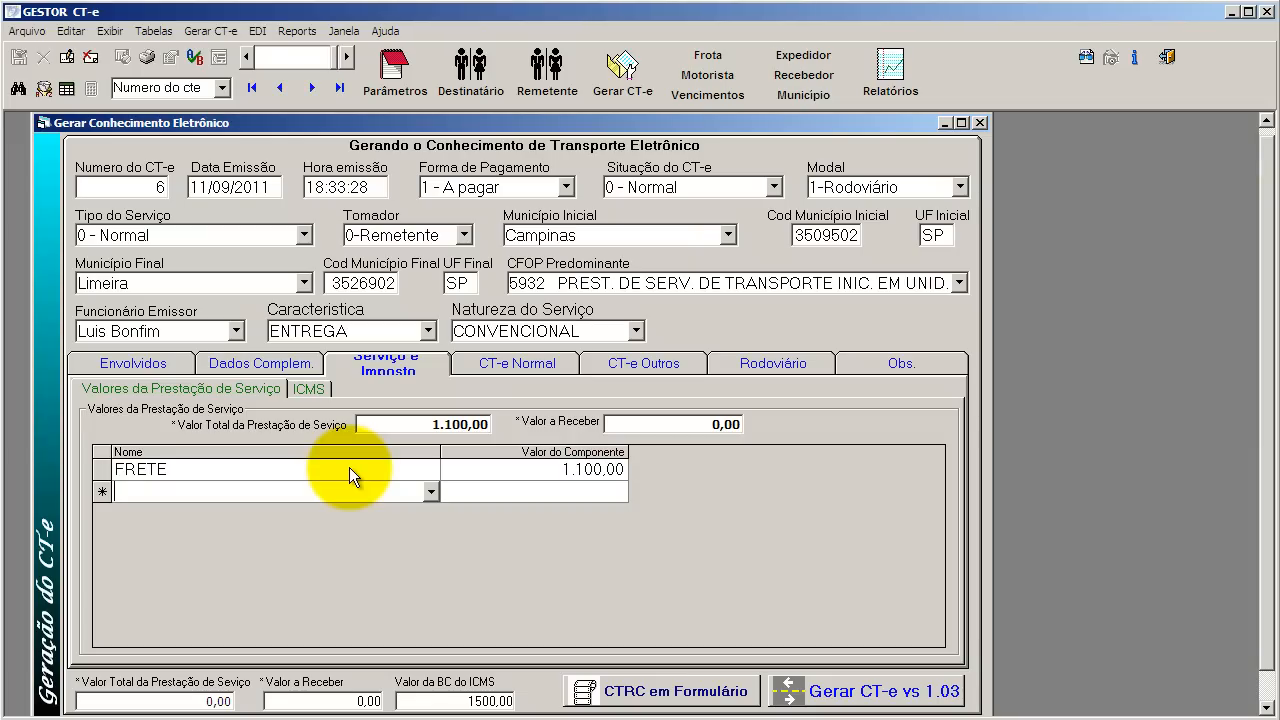
Add a SECAT component with a value of 8,00 to the service values table.
{"action": "type", "text": "SECAT"}
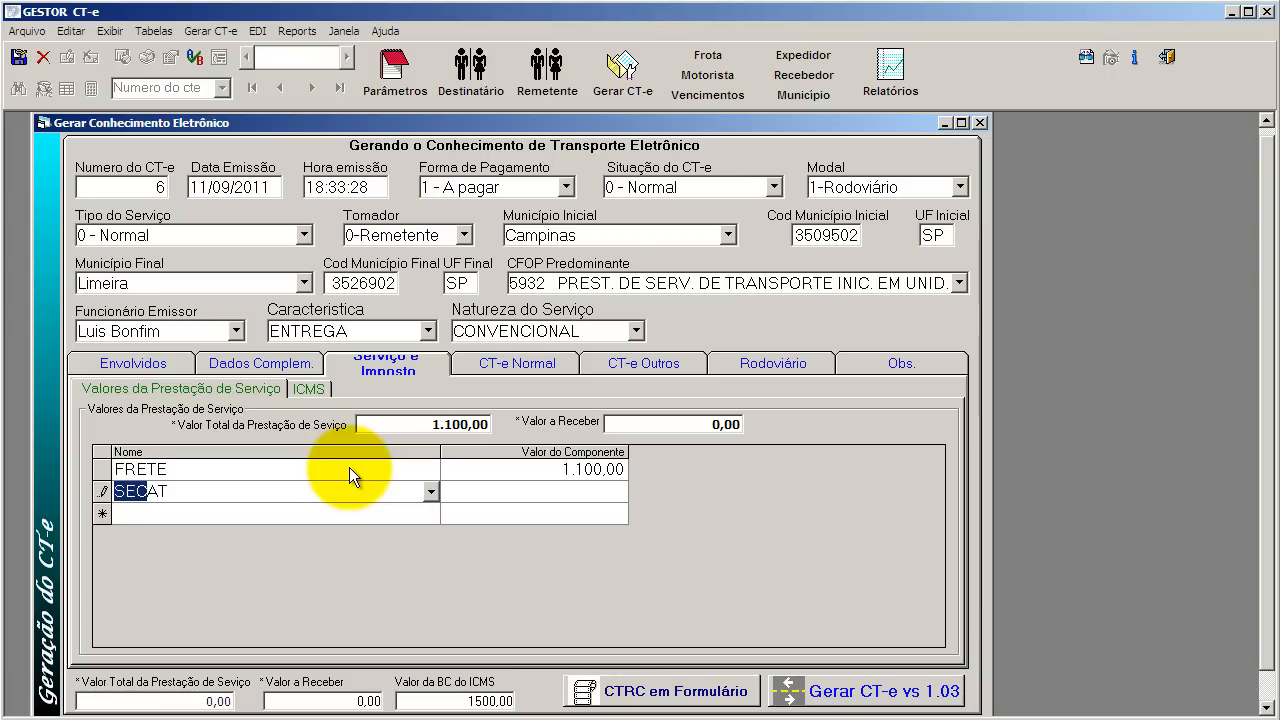
{"action": "key", "text": "Tab"}
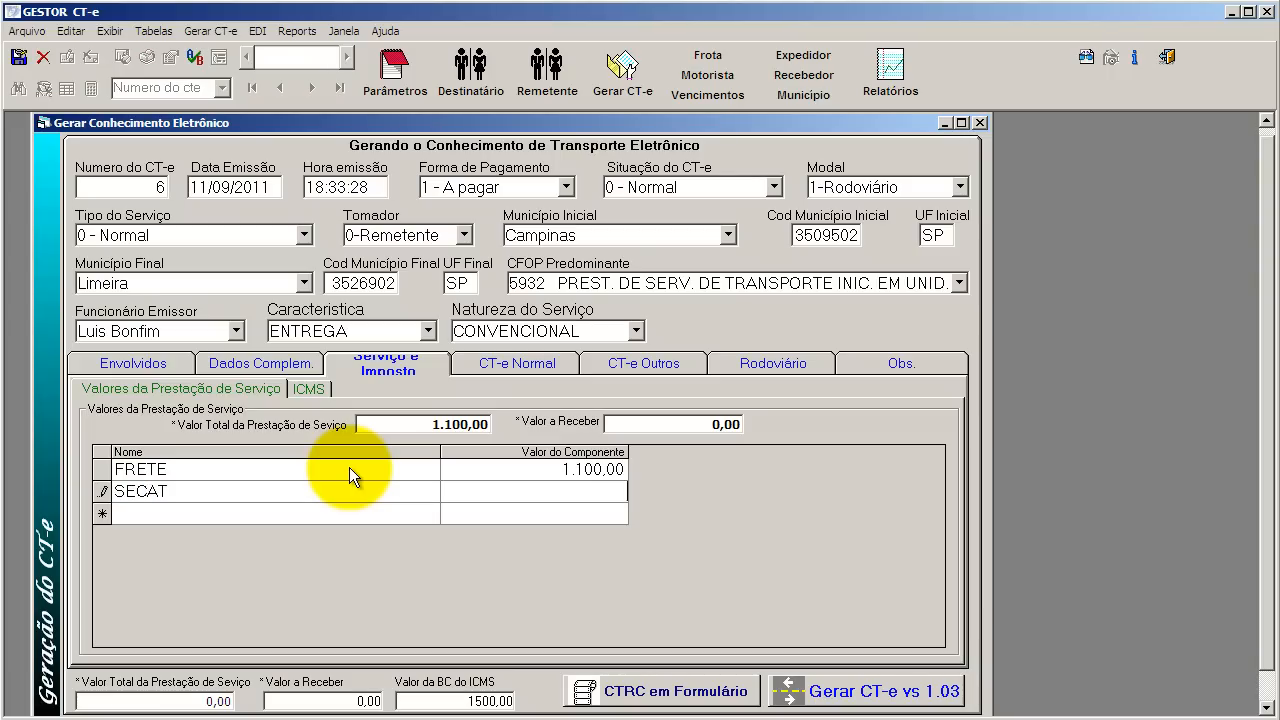
{"action": "type", "text": "8"}
{"action": "key", "text": "Return"}
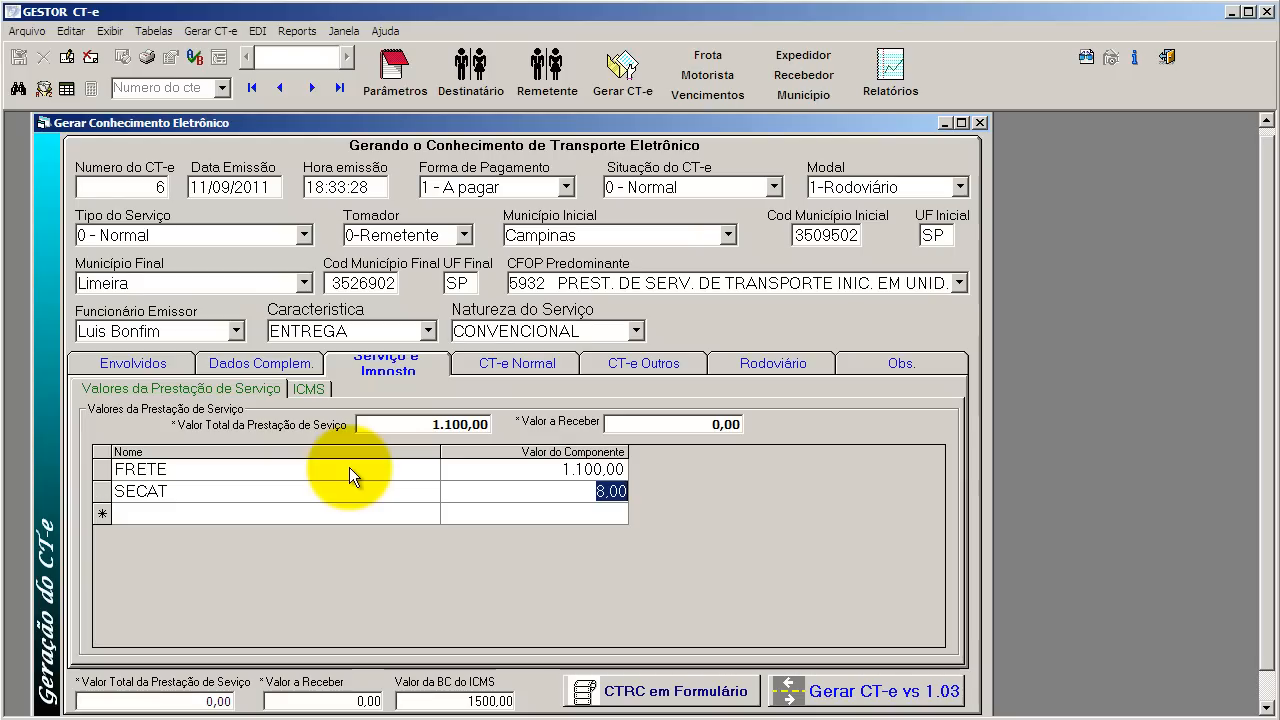
{"action": "key", "text": "Tab"}
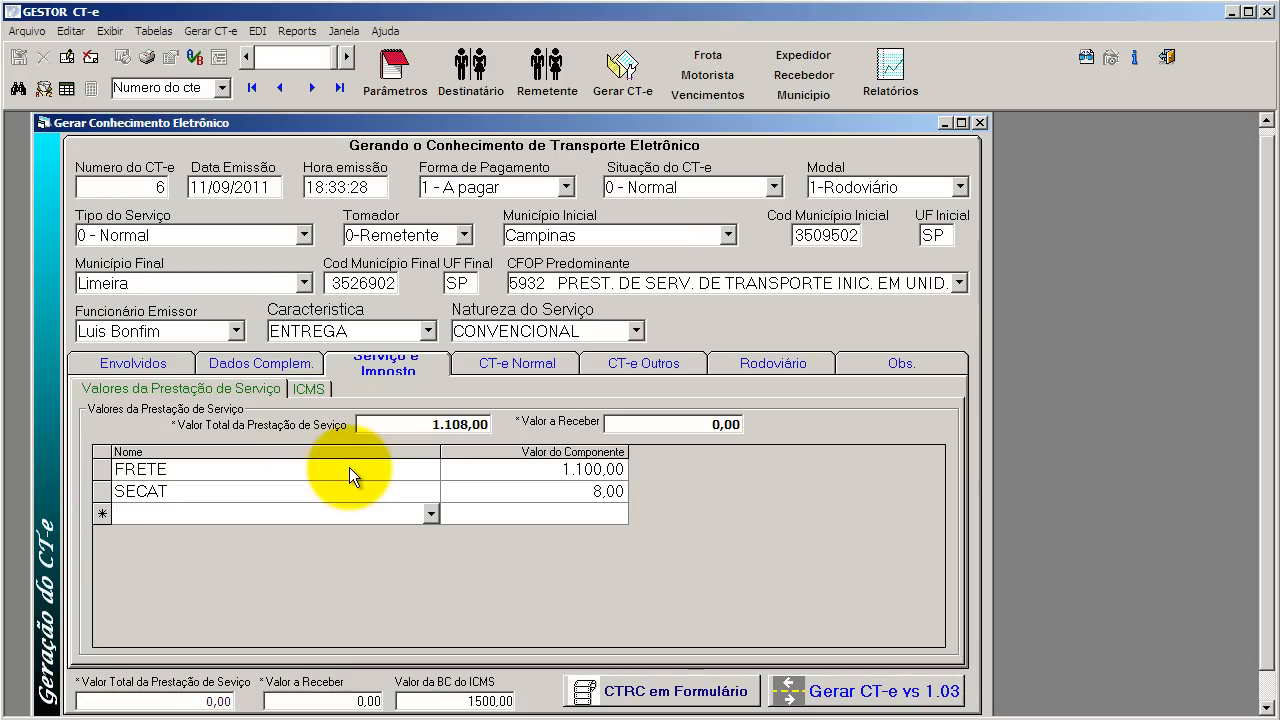
Add a PEDÁGIO component with a value of 190,00 to the service values table.
{"action": "key", "text": "F4"}
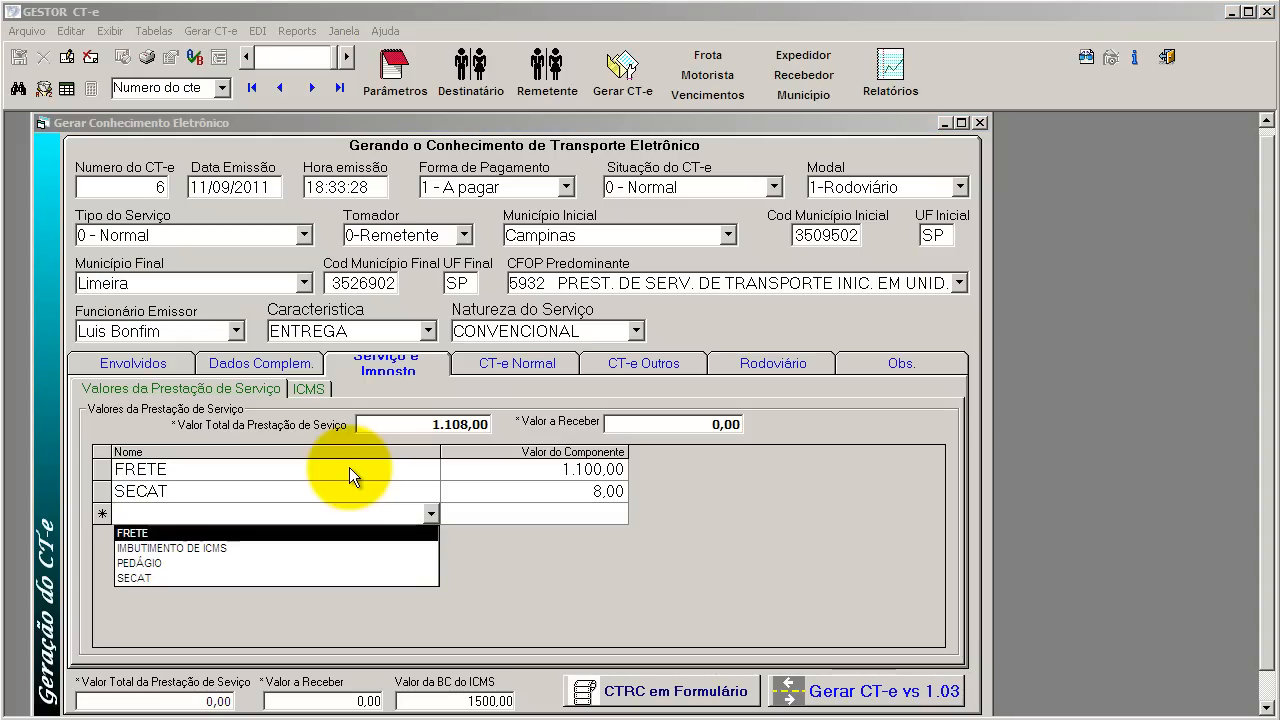
{"action": "key", "text": "Down"}
{"action": "key", "text": "Down"}
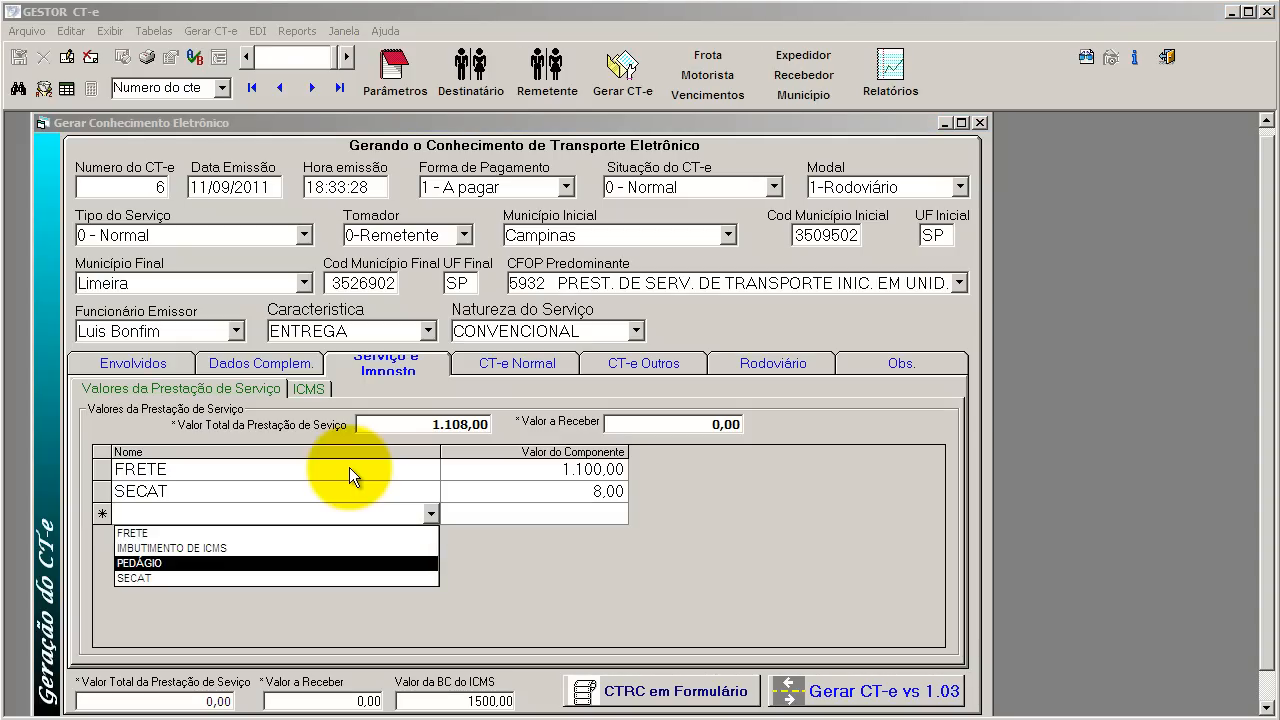
{"action": "key", "text": "Return"}
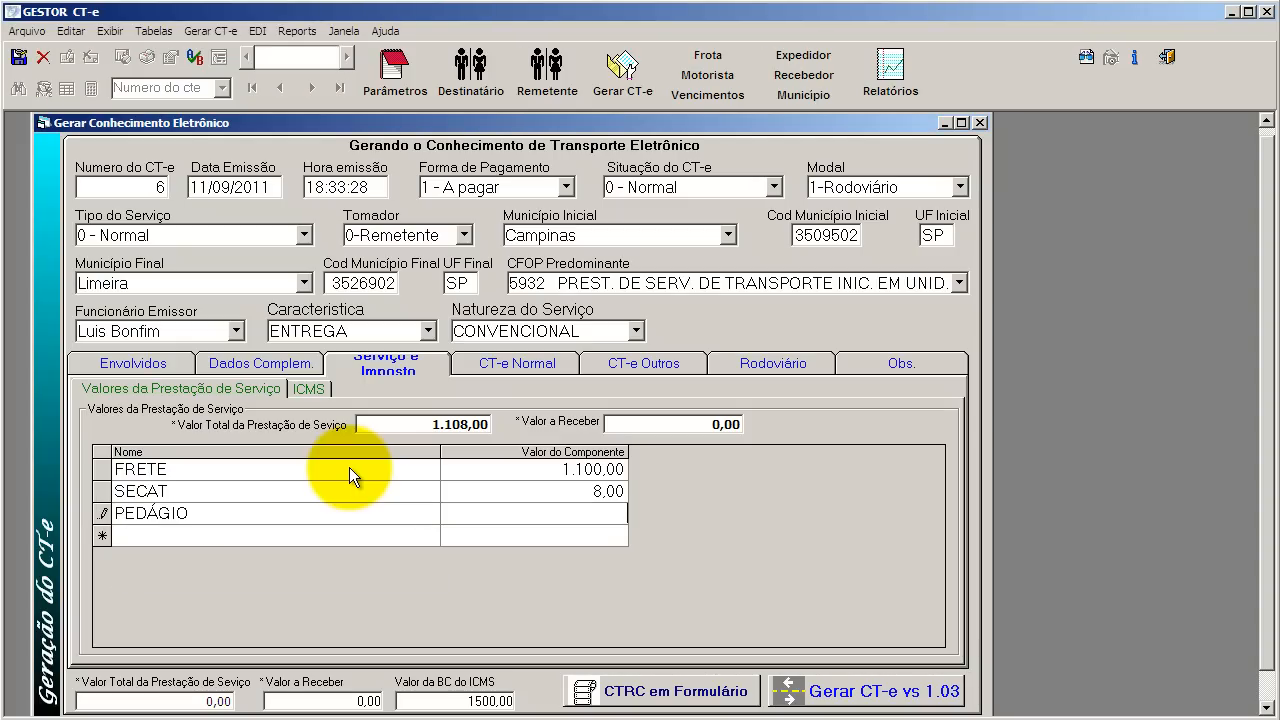
{"action": "type", "text": "190"}
{"action": "key", "text": "Return"}
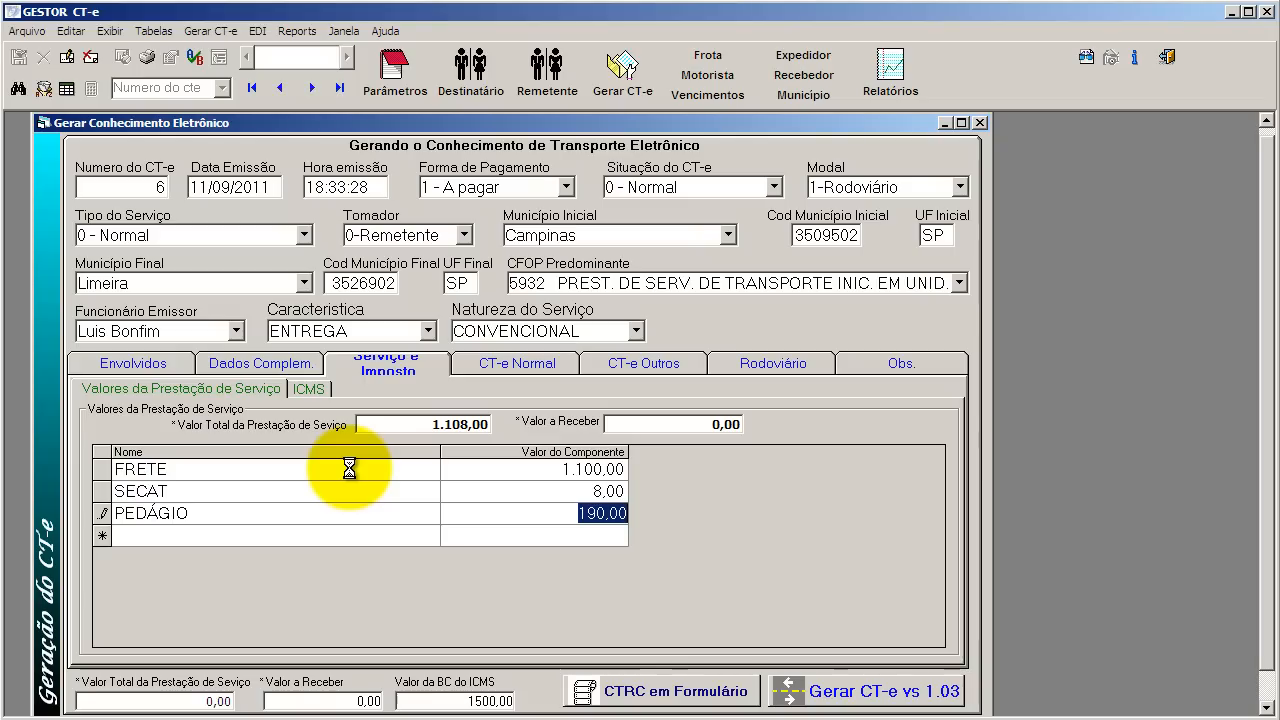
{"action": "key", "text": "Return"}
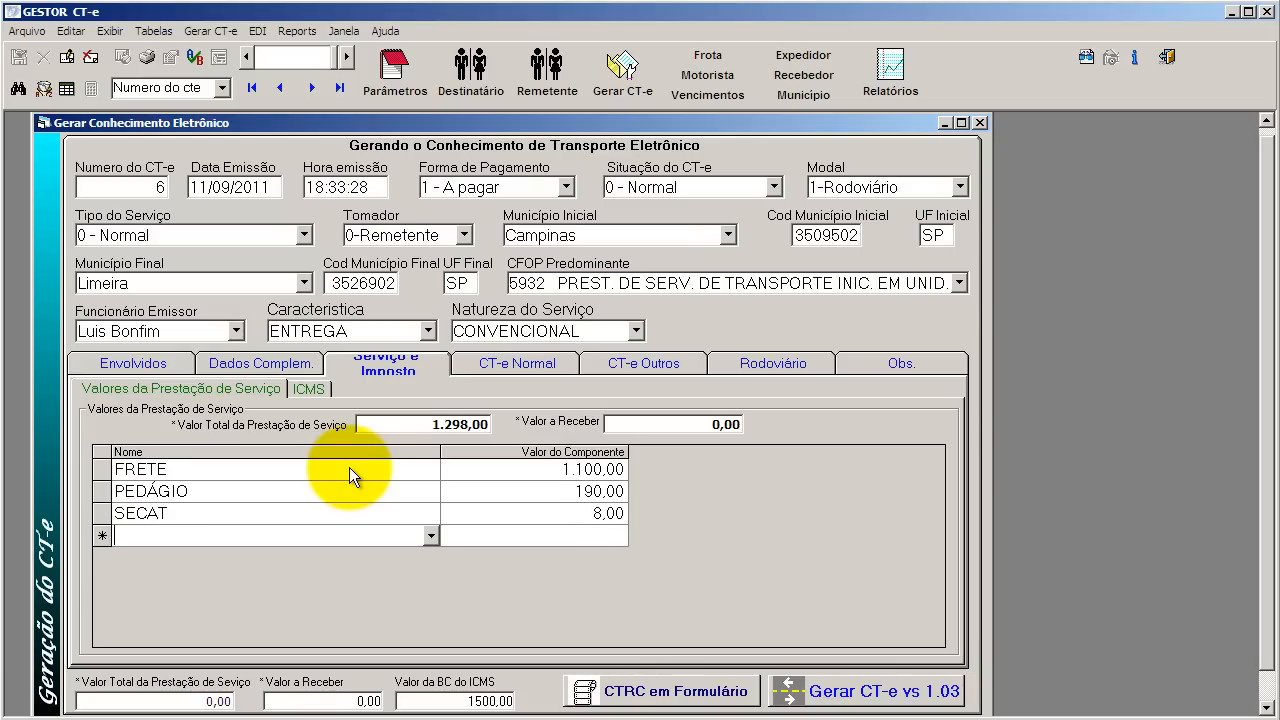
Add an IMBUTIMENTO DE ICMS component with a value of 177,00 and check the total service value.
{"action": "type", "text": "IMBUTIMENTO DE ICMS"}
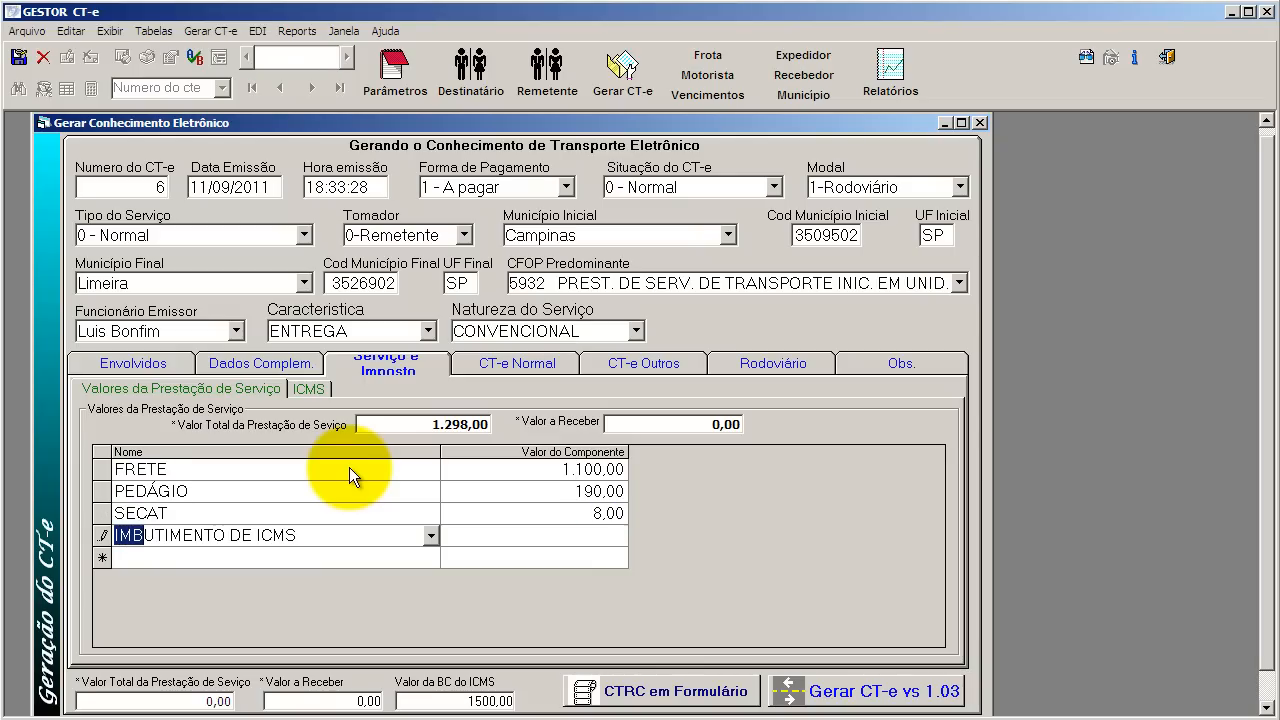
{"action": "key", "text": "Return"}
{"action": "type", "text": "177,"}
{"action": "key", "text": "Return"}
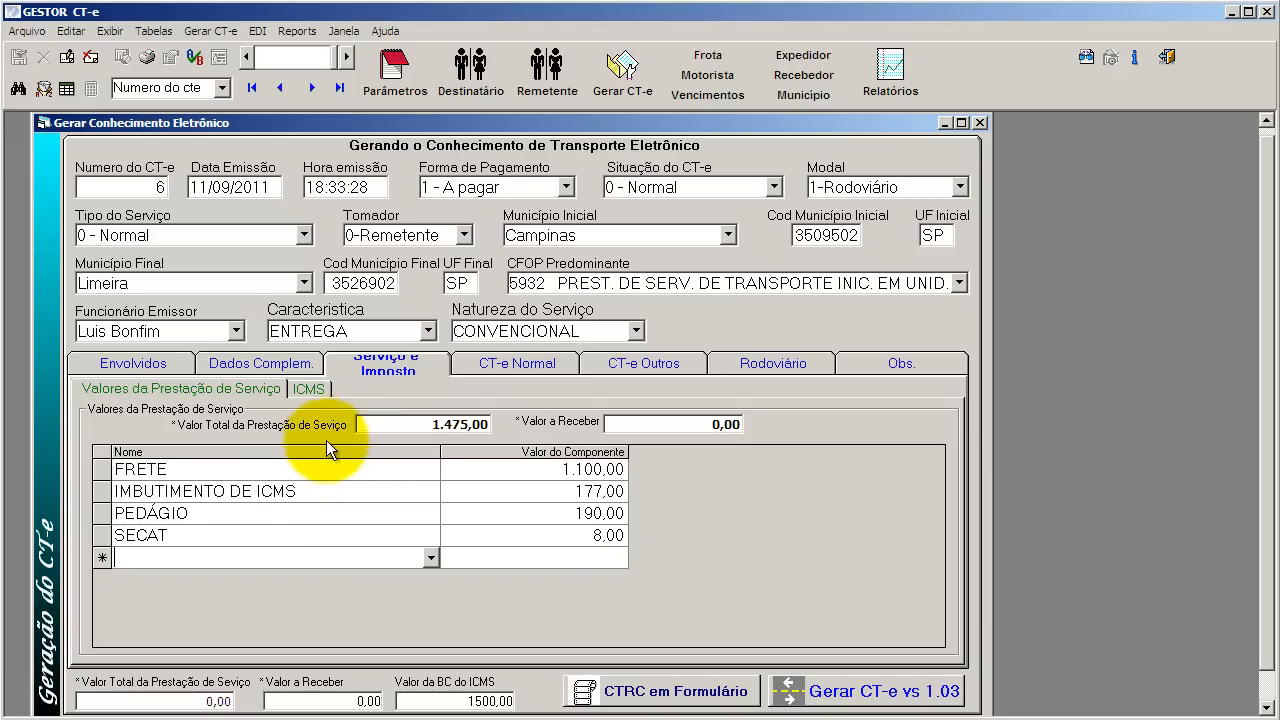
{"action": "left_click_drag", "start_coordinate": [391, 428], "coordinate": [508, 434]}
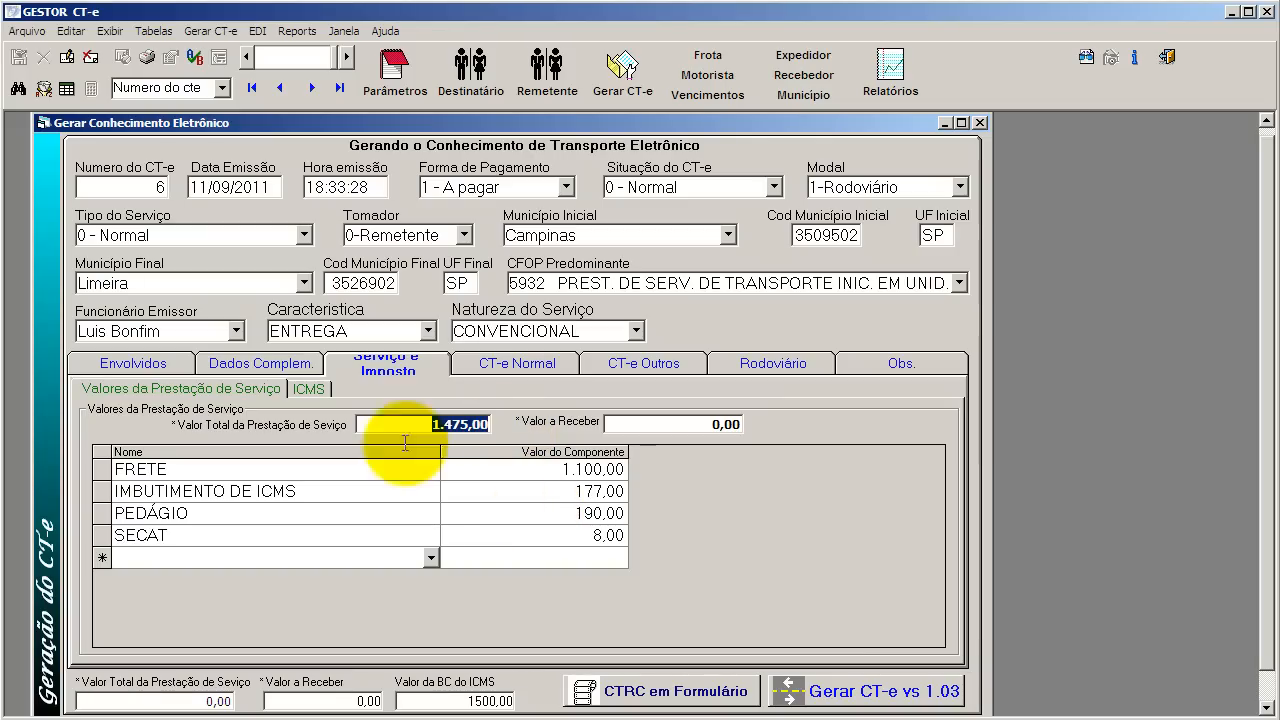
Clear the tax base value, the rate and the ICMS value in the CT-e's ICMS data.
{"action": "left_click", "coordinate": [311, 389]}
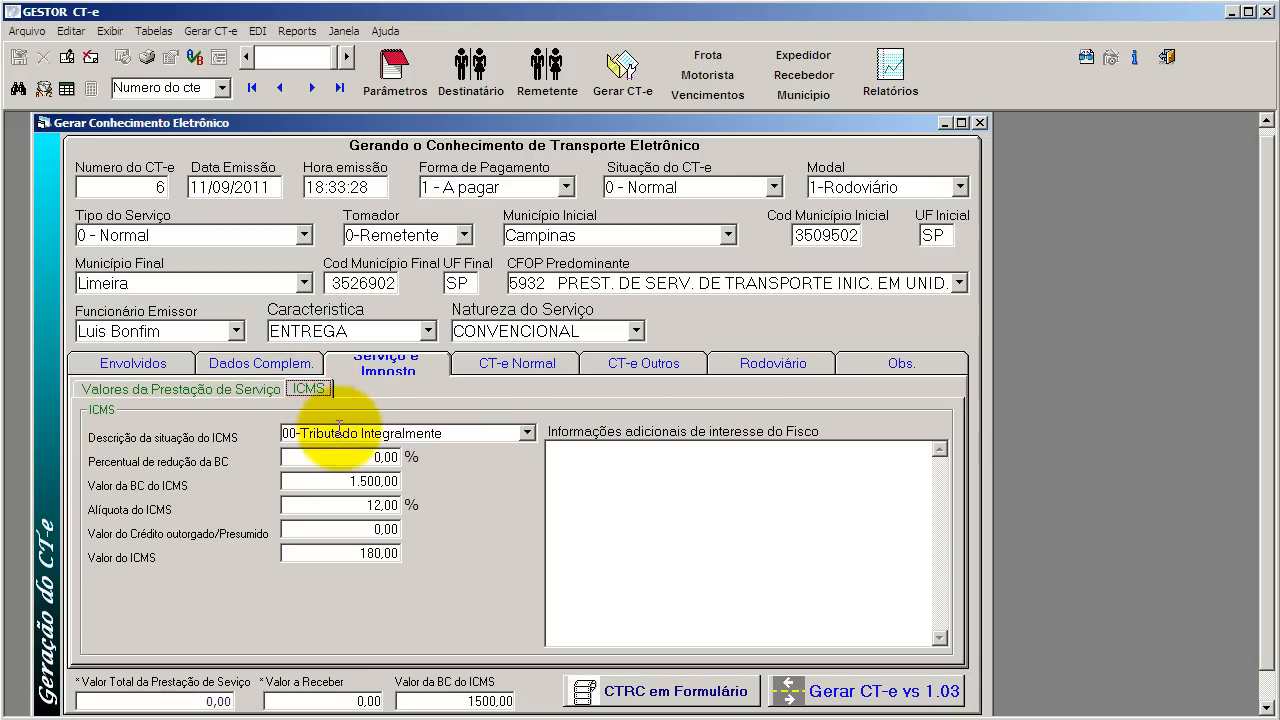
{"action": "left_click", "coordinate": [340, 481]}
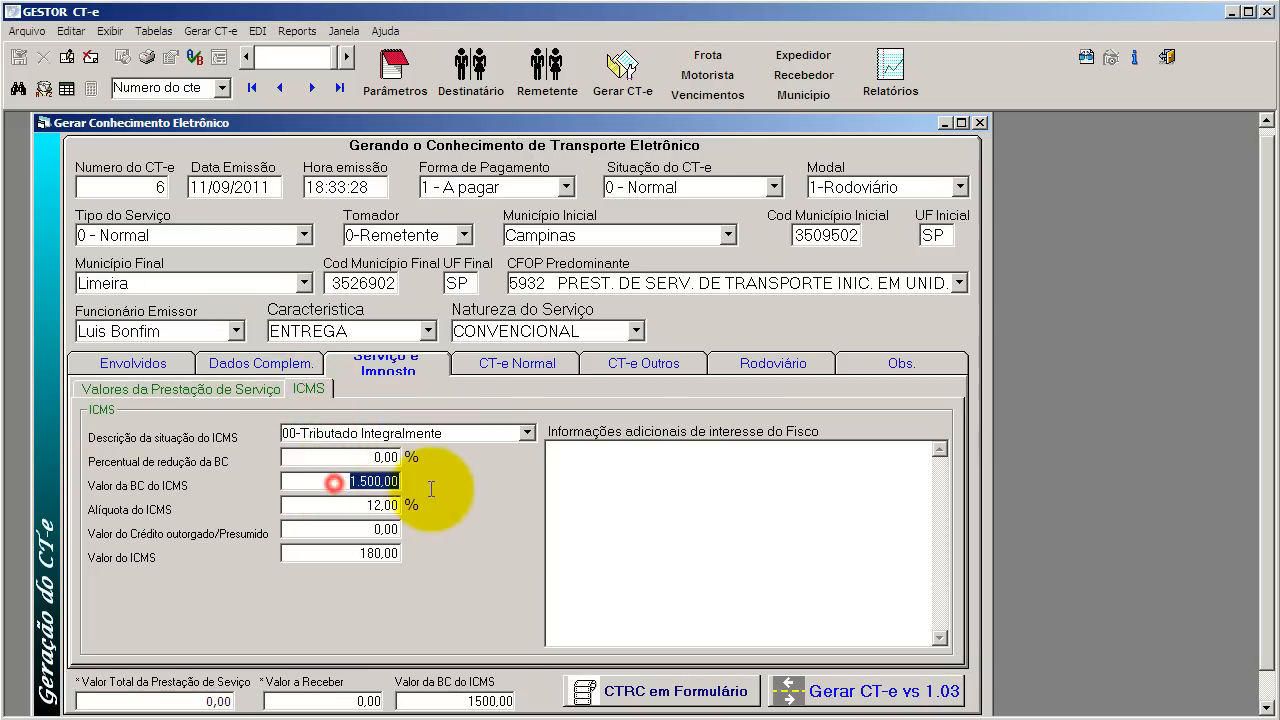
{"action": "key", "text": "Delete"}
{"action": "left_click_drag", "start_coordinate": [349, 507], "coordinate": [418, 508]}
{"action": "key", "text": "Delete"}
{"action": "left_click", "coordinate": [335, 553]}
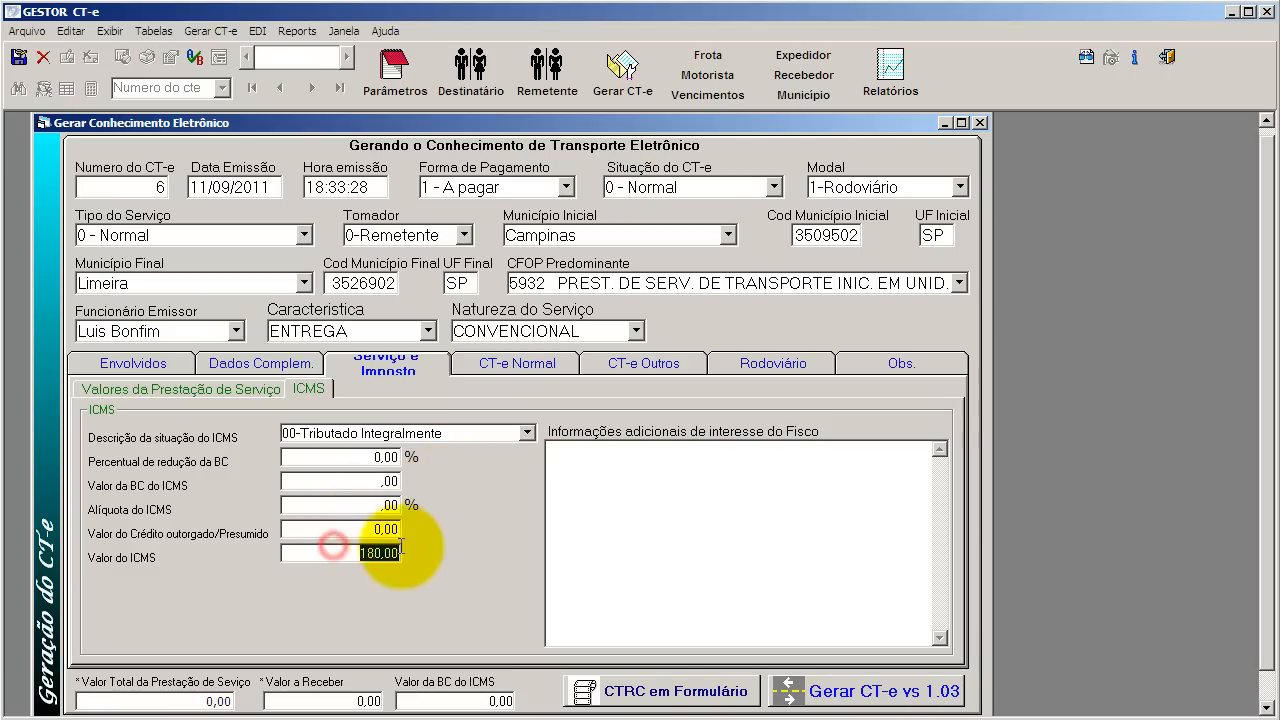
{"action": "key", "text": "Delete"}
Set the ICMS situation to 00-Tributado Integralmente with a base value of 1475, and recalculate the rate and the ICMS value.
{"action": "left_click", "coordinate": [526, 432]}
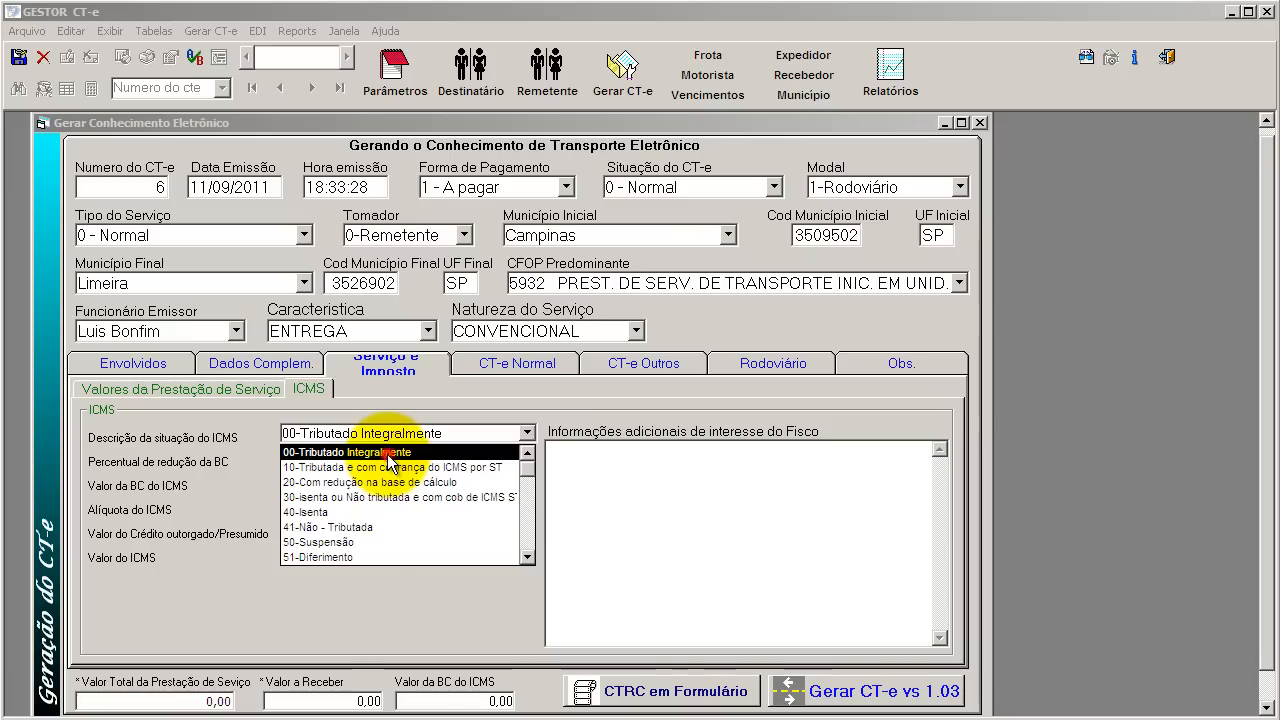
{"action": "left_click", "coordinate": [386, 453]}
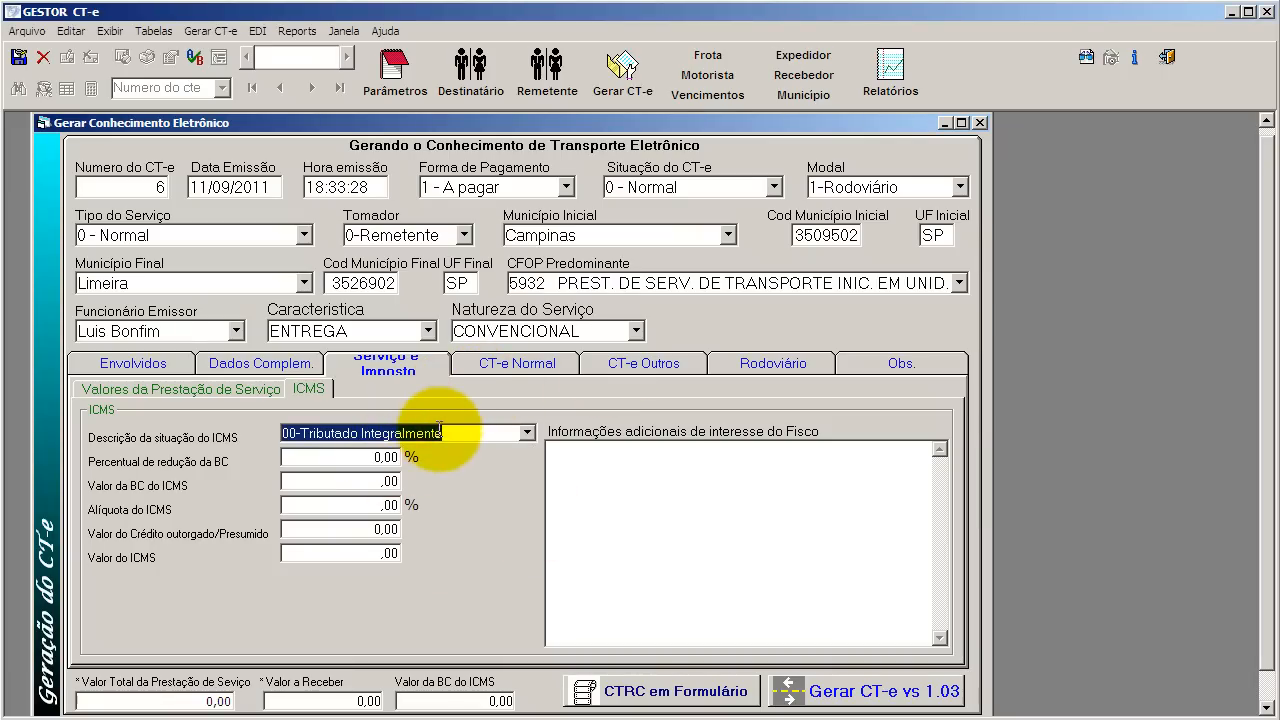
{"action": "left_click", "coordinate": [360, 483]}
{"action": "type", "text": "1475"}
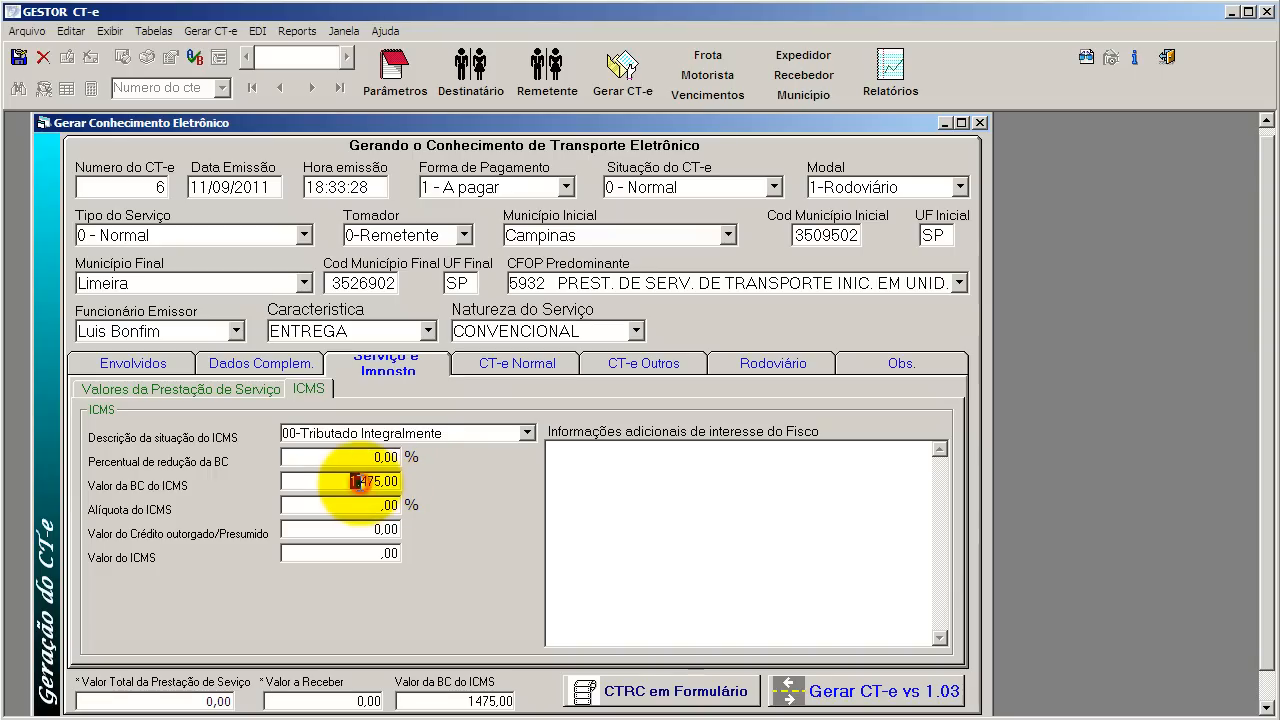
{"action": "key", "text": "Tab"}
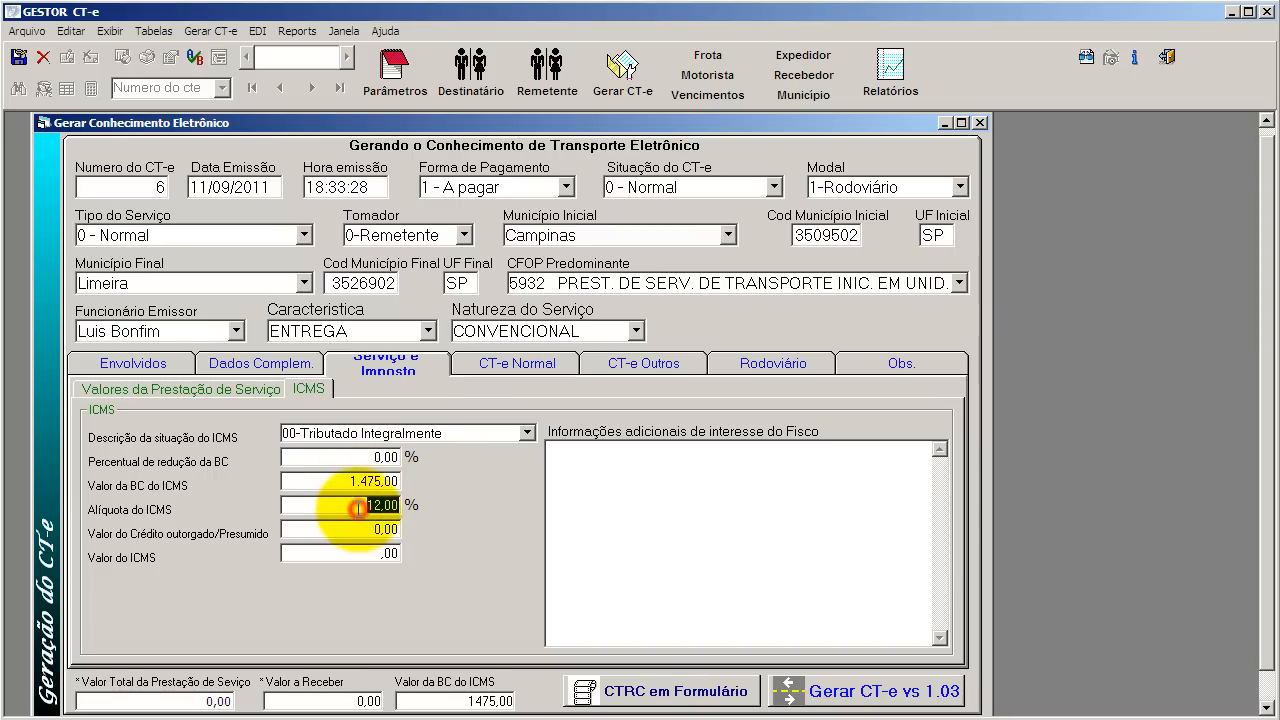
{"action": "key", "text": "Tab"}
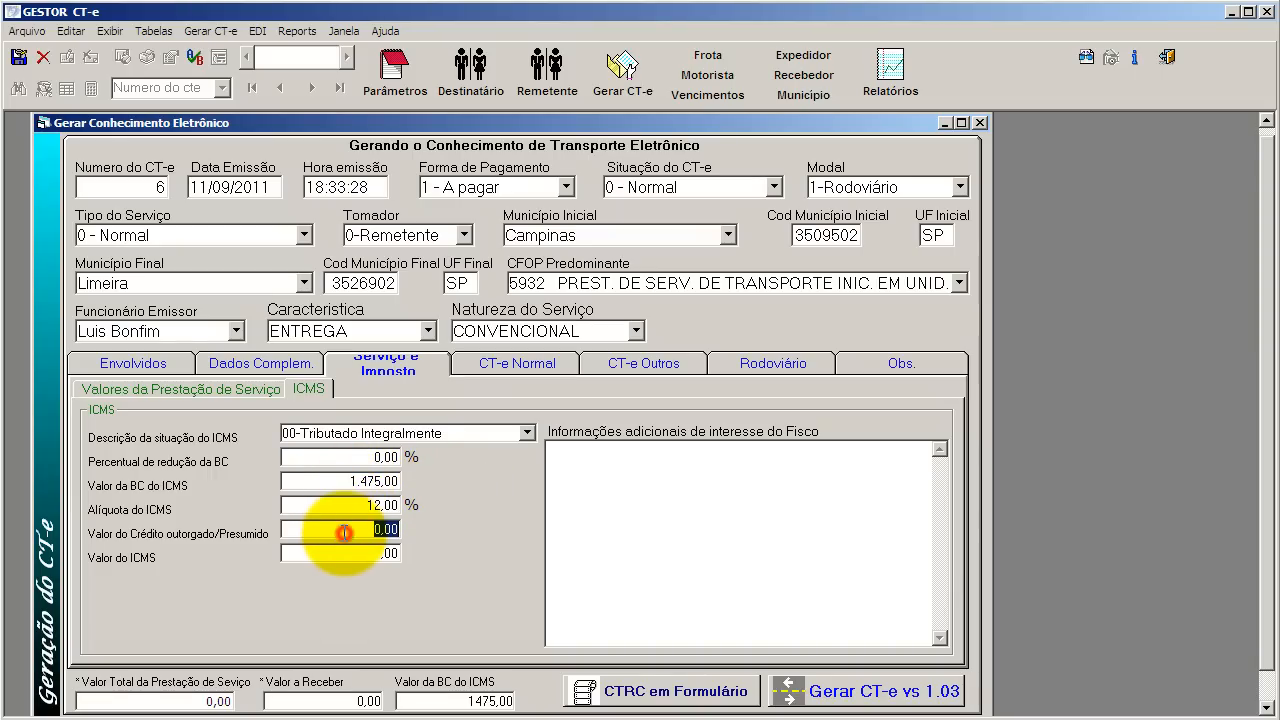
{"action": "key", "text": "Tab"}
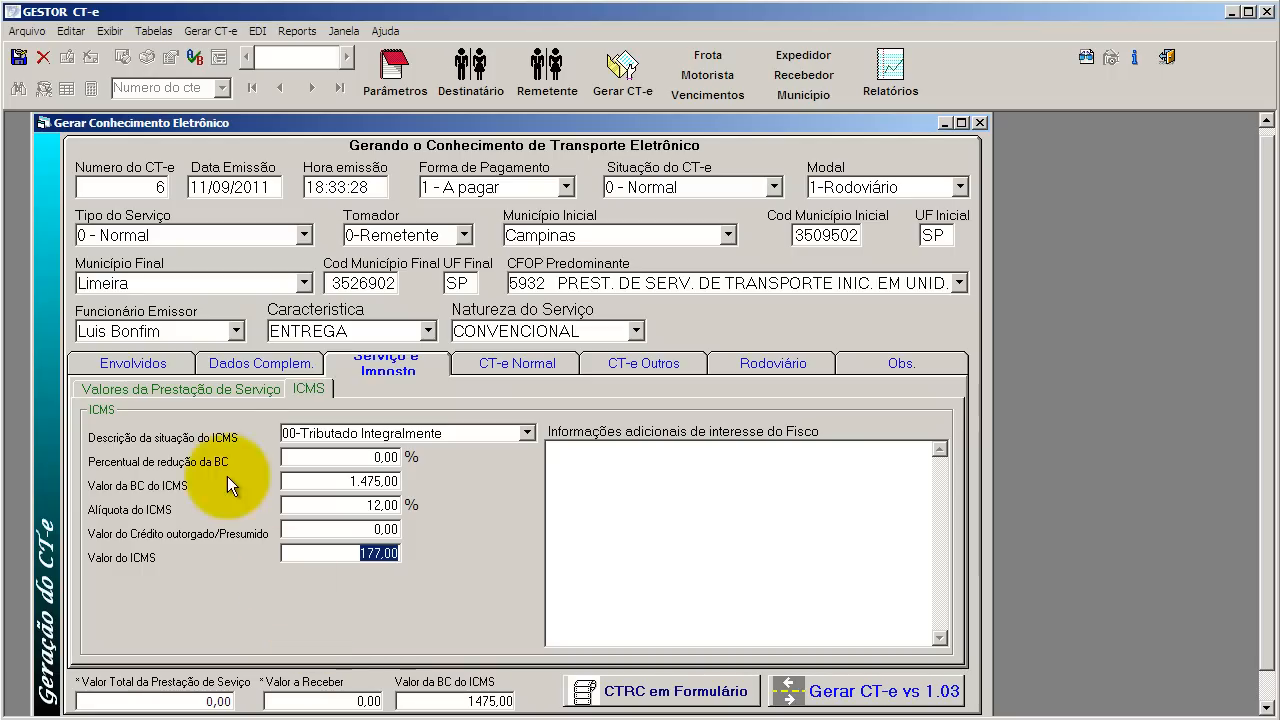
Review the service components against the ICMS base and rate, and check the Município Inicial that determines the rate.
{"action": "left_click", "coordinate": [206, 388]}
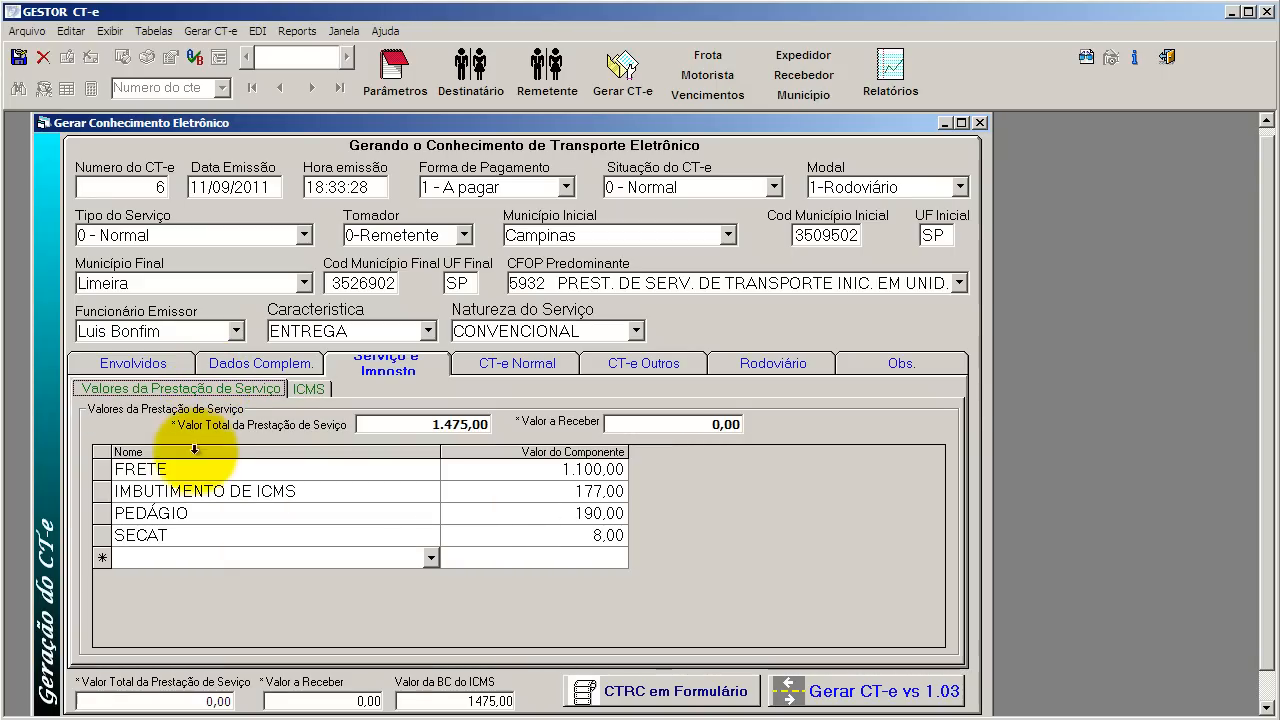
{"action": "left_click", "coordinate": [112, 470]}
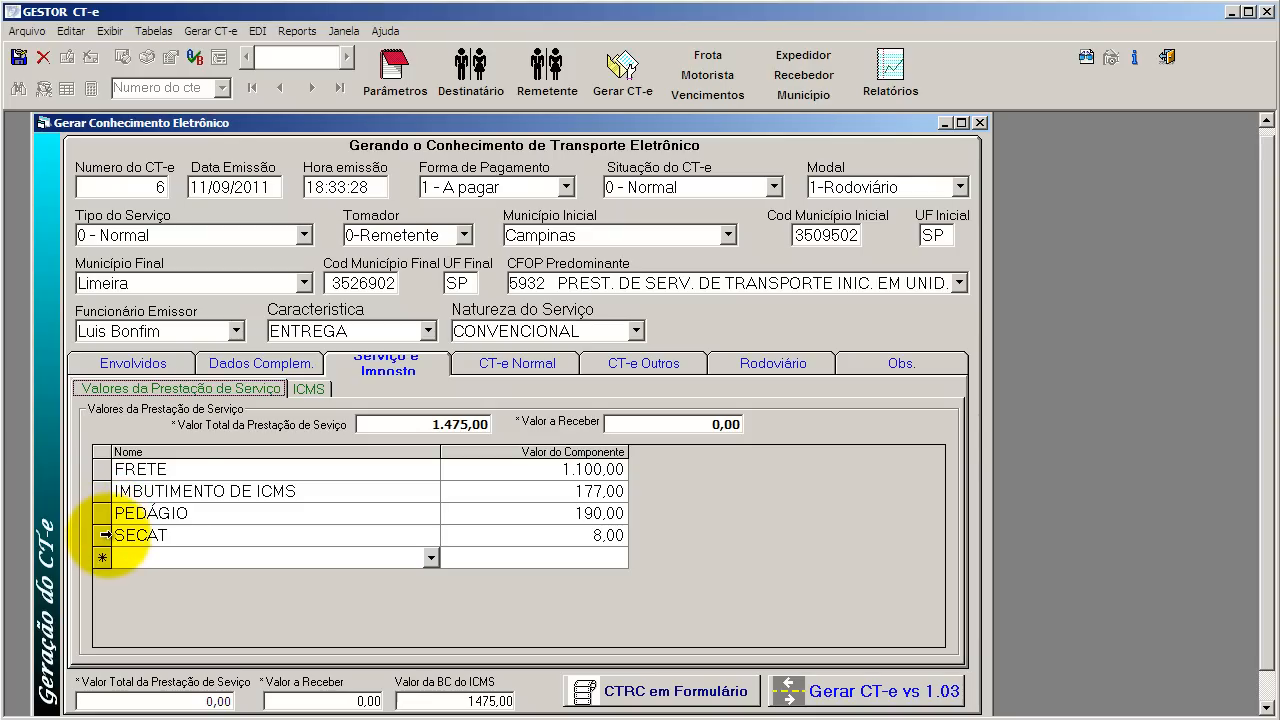
{"action": "left_click", "coordinate": [331, 394]}
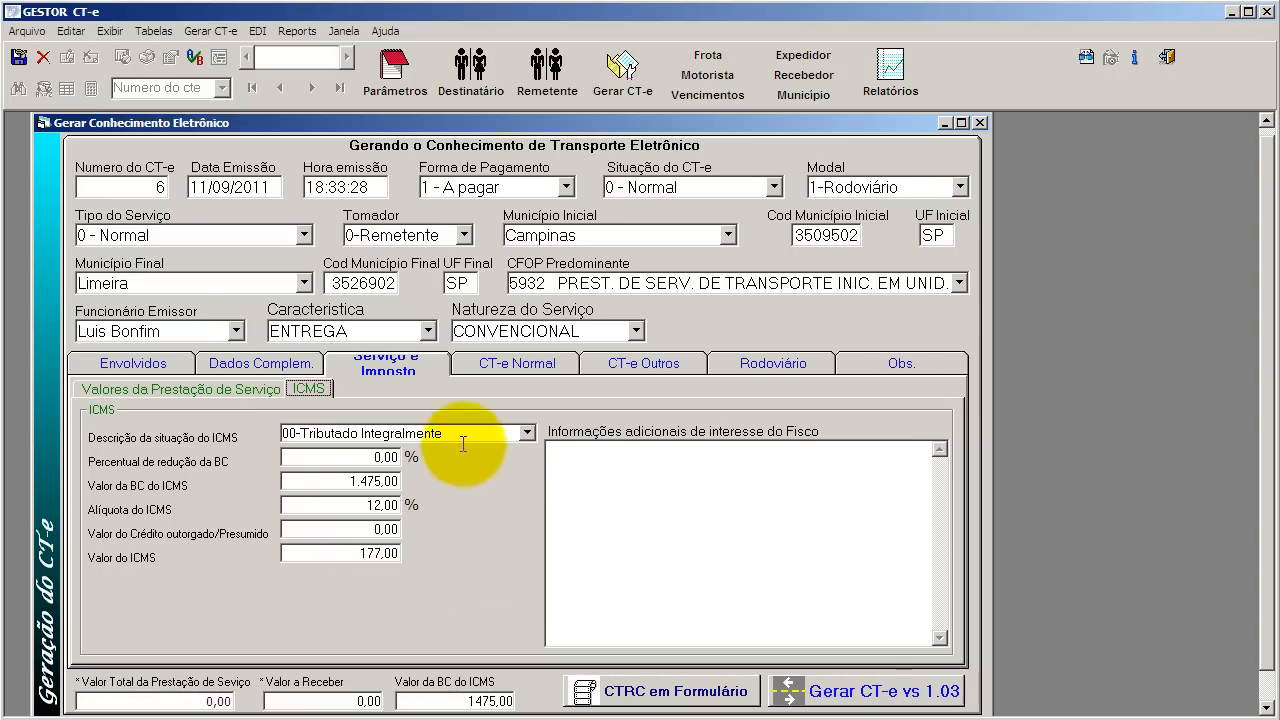
{"action": "left_click_drag", "start_coordinate": [337, 484], "coordinate": [414, 506]}
{"action": "left_click", "coordinate": [358, 505]}
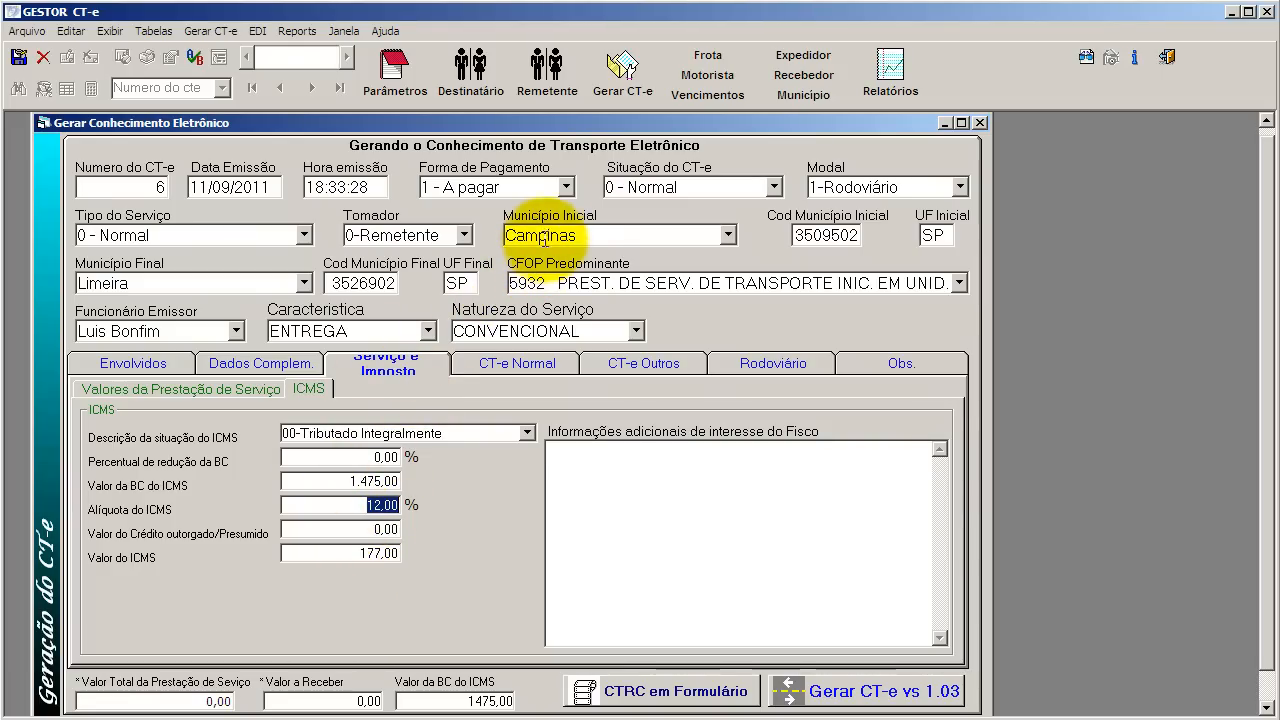
{"action": "left_click", "coordinate": [592, 235]}
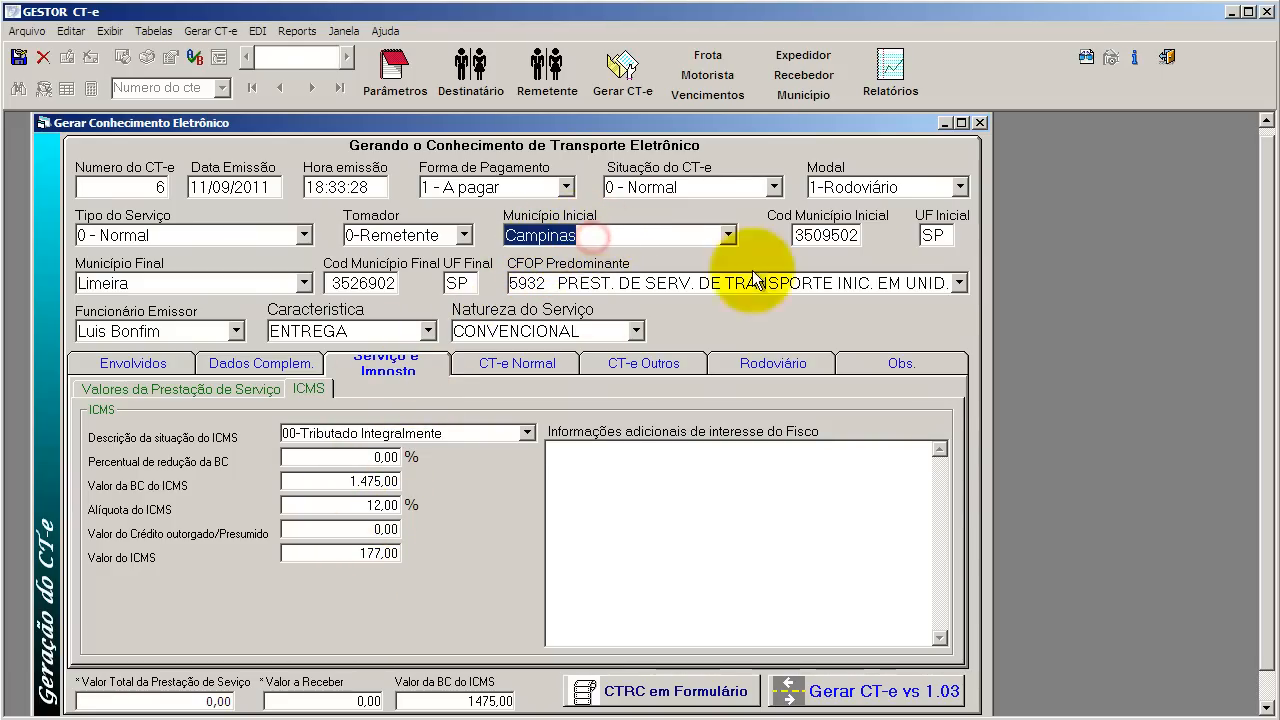
Check the UF Inicial together with the ICMS rate and the ICMS value of the CT-e.
{"action": "left_click", "coordinate": [940, 235]}
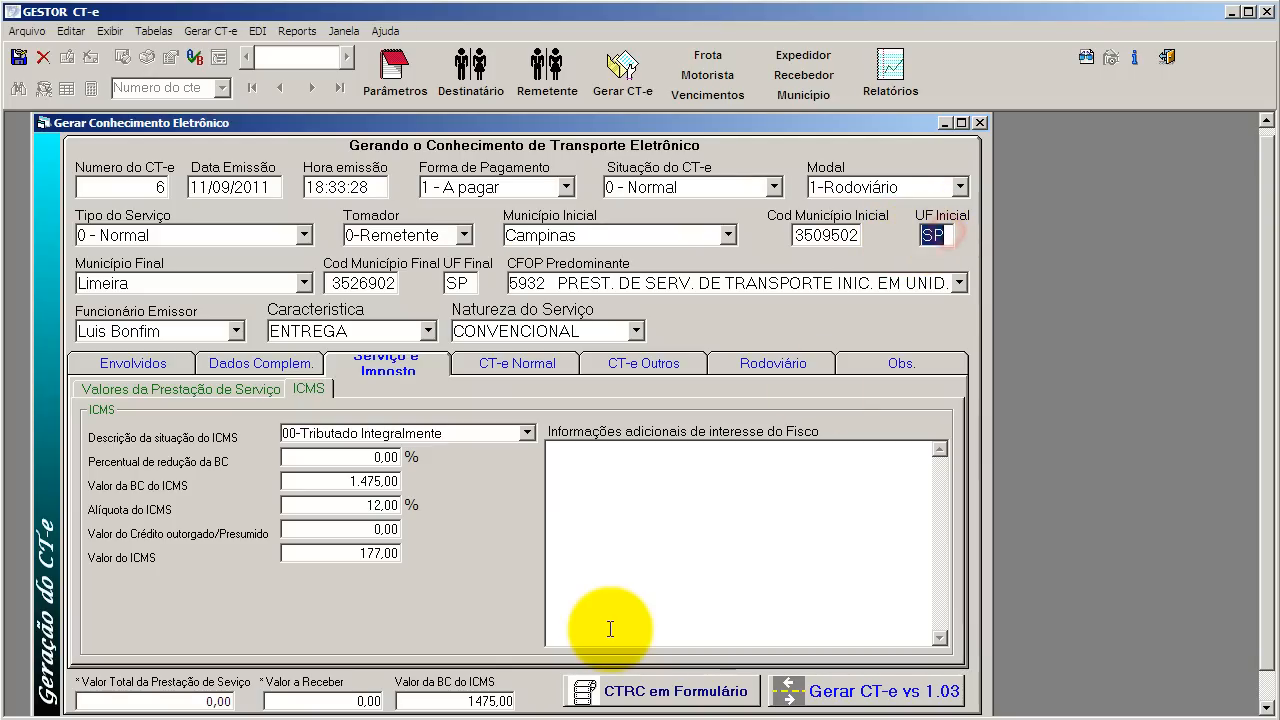
{"action": "left_click", "coordinate": [323, 509]}
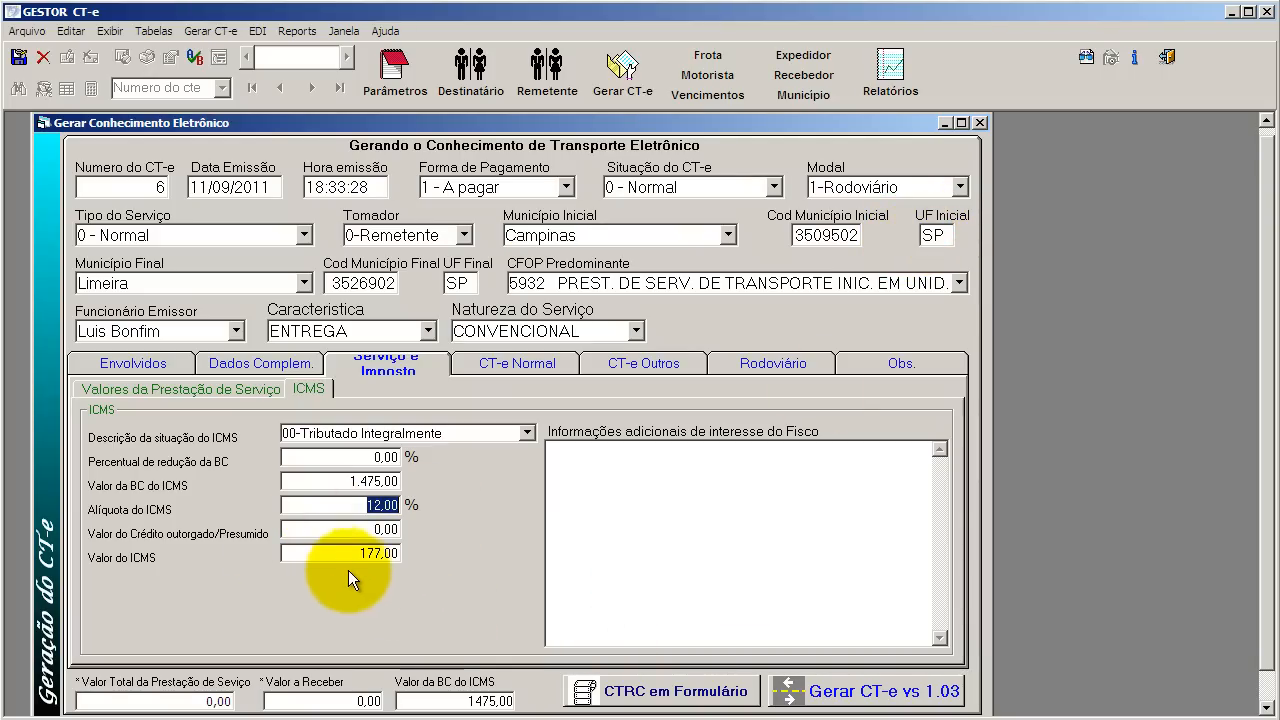
{"action": "left_click", "coordinate": [332, 554]}
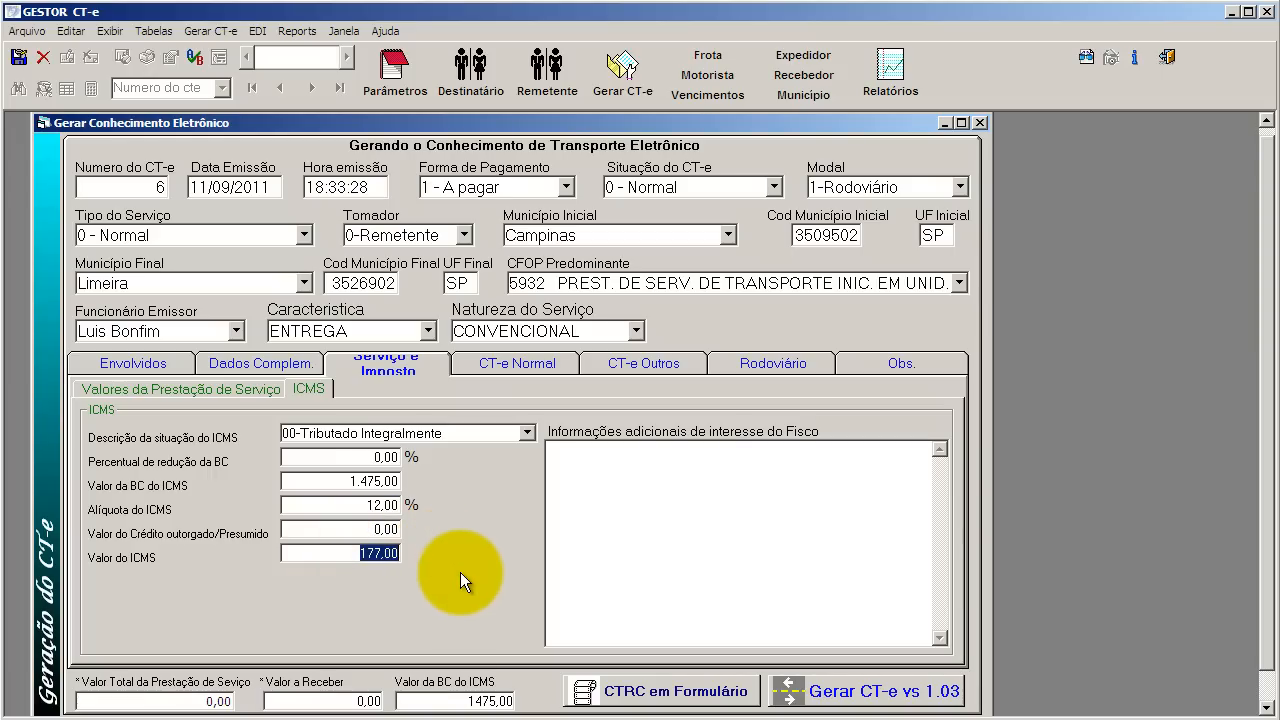
In the CT-e Normal cargo information, set Valor da Mercadoria to 158.235,75 and Produto predominante to GLICERINA.
{"action": "left_click", "coordinate": [495, 365]}
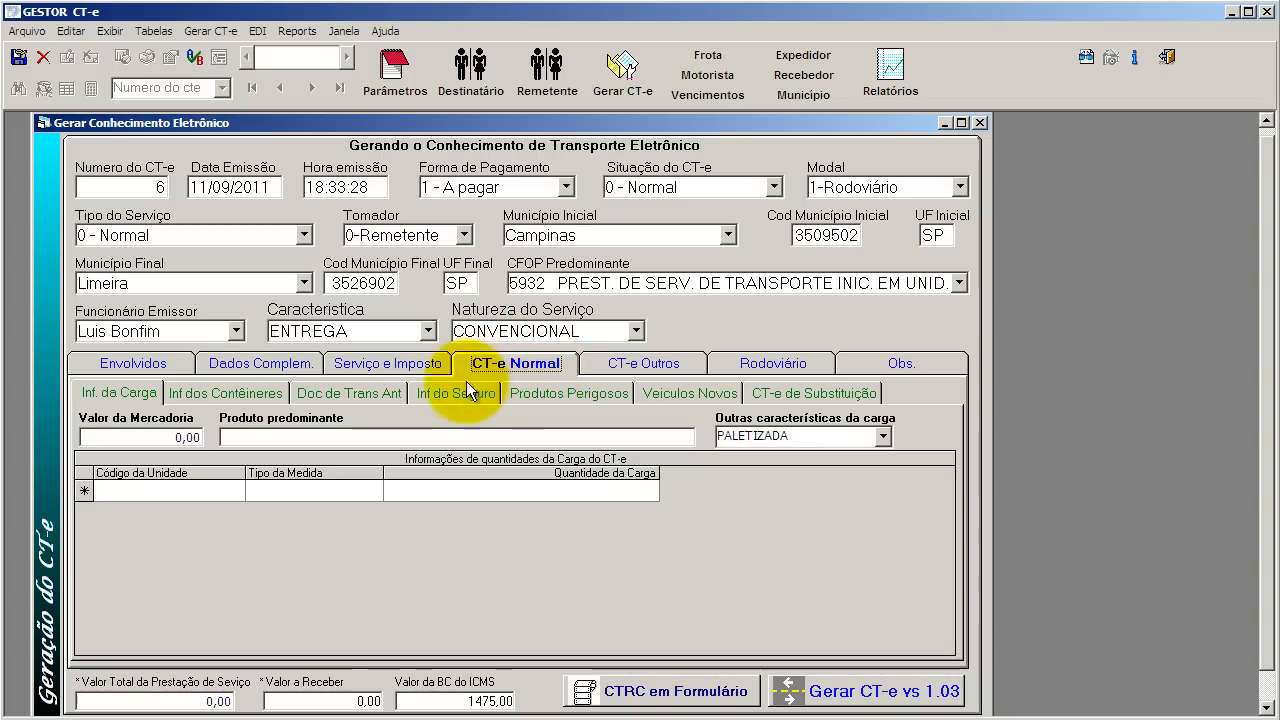
{"action": "left_click", "coordinate": [160, 438]}
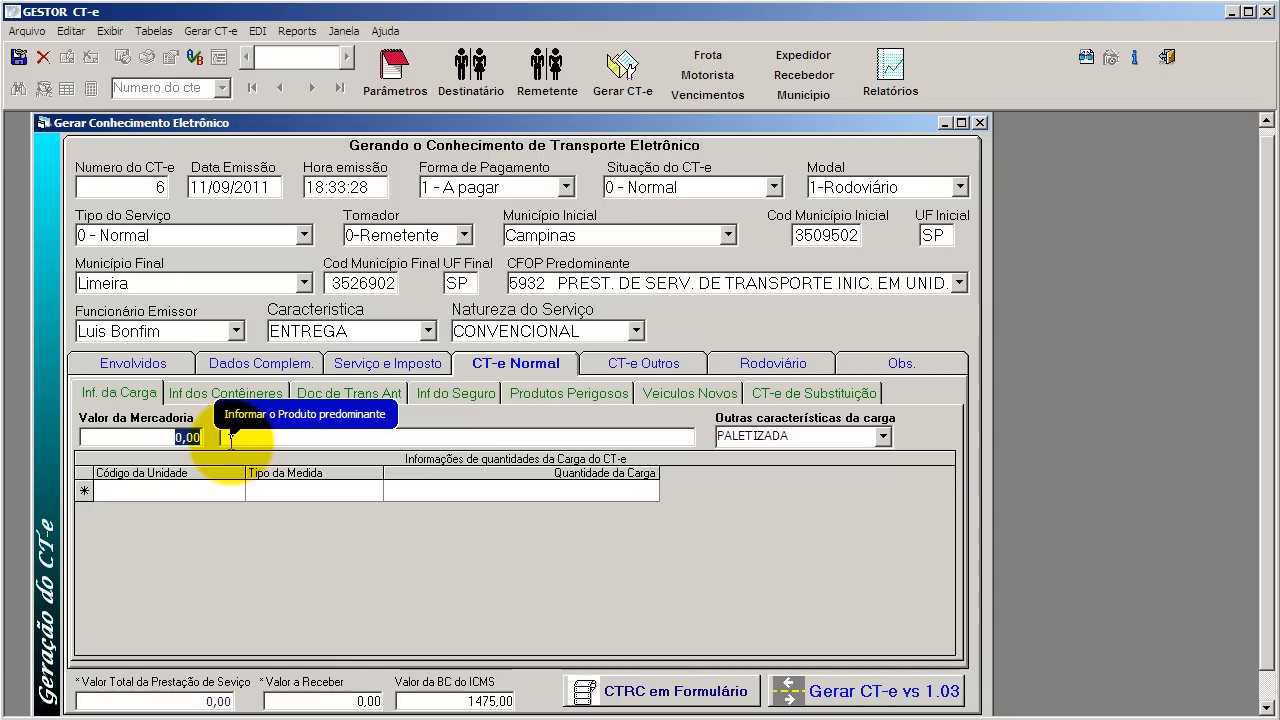
{"action": "type", "text": "158.235"}
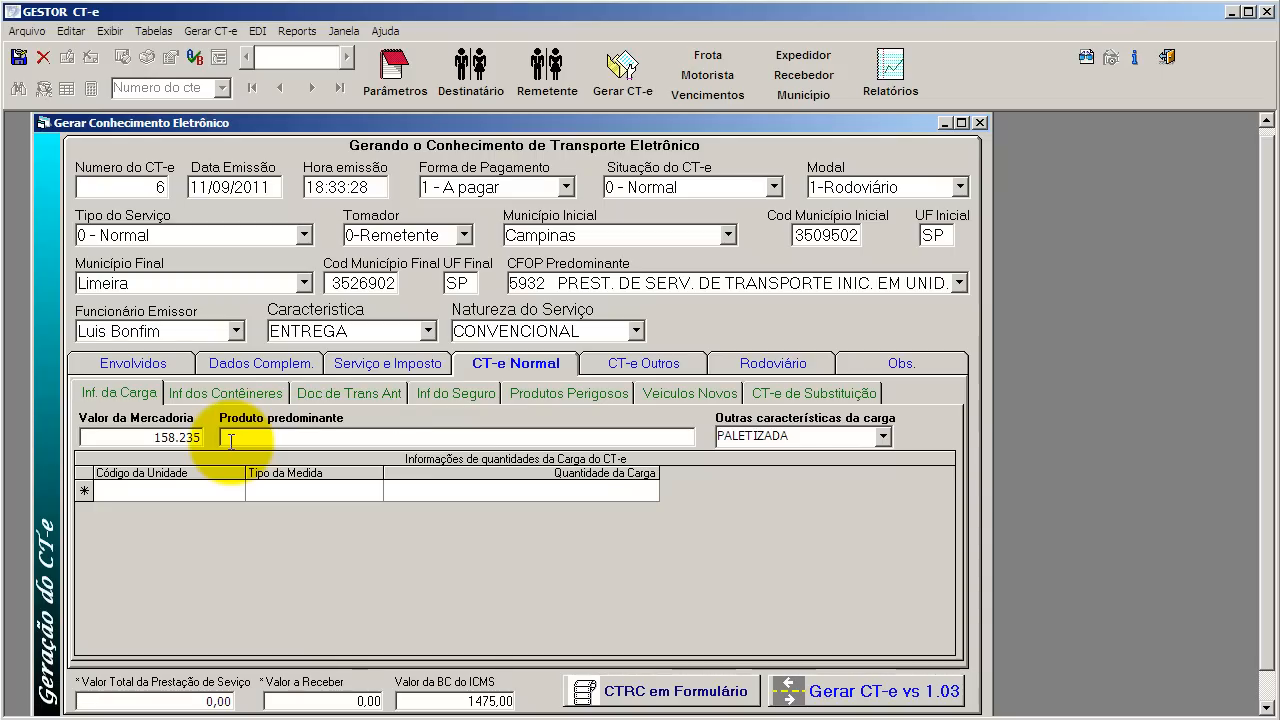
{"action": "type", "text": ",75"}
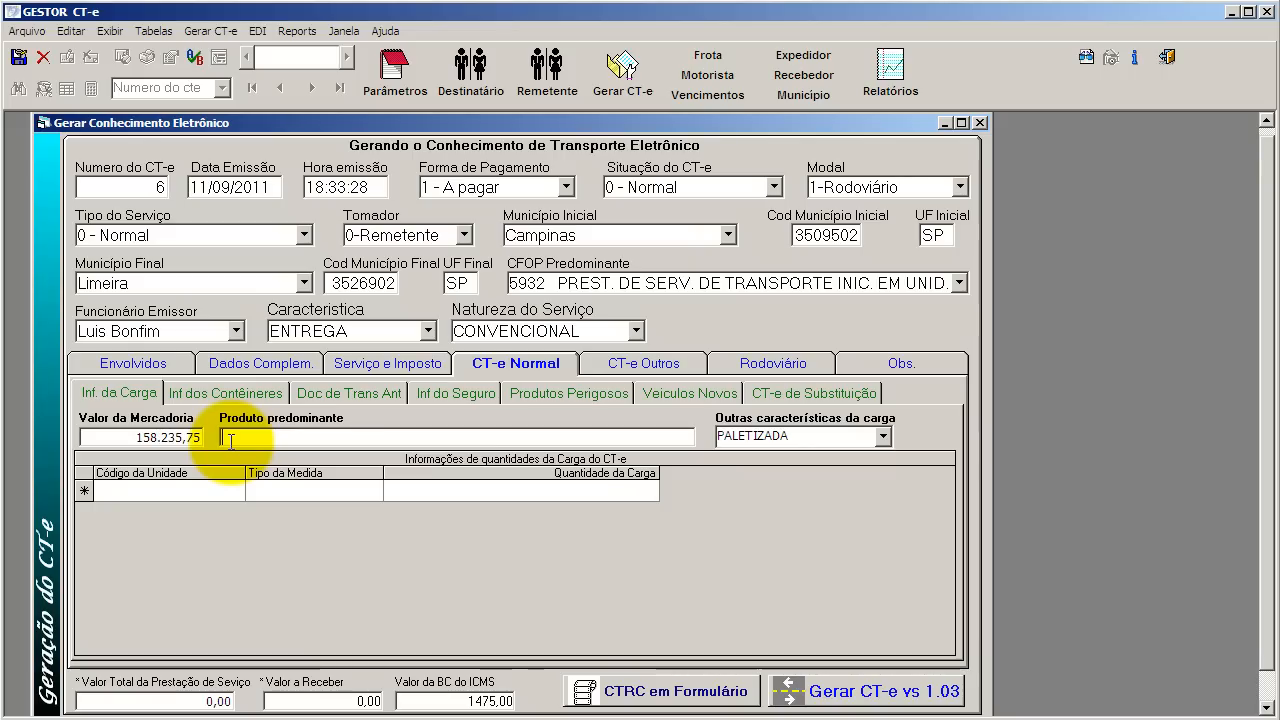
{"action": "type", "text": "G1"}
{"action": "type", "text": "CERE"}
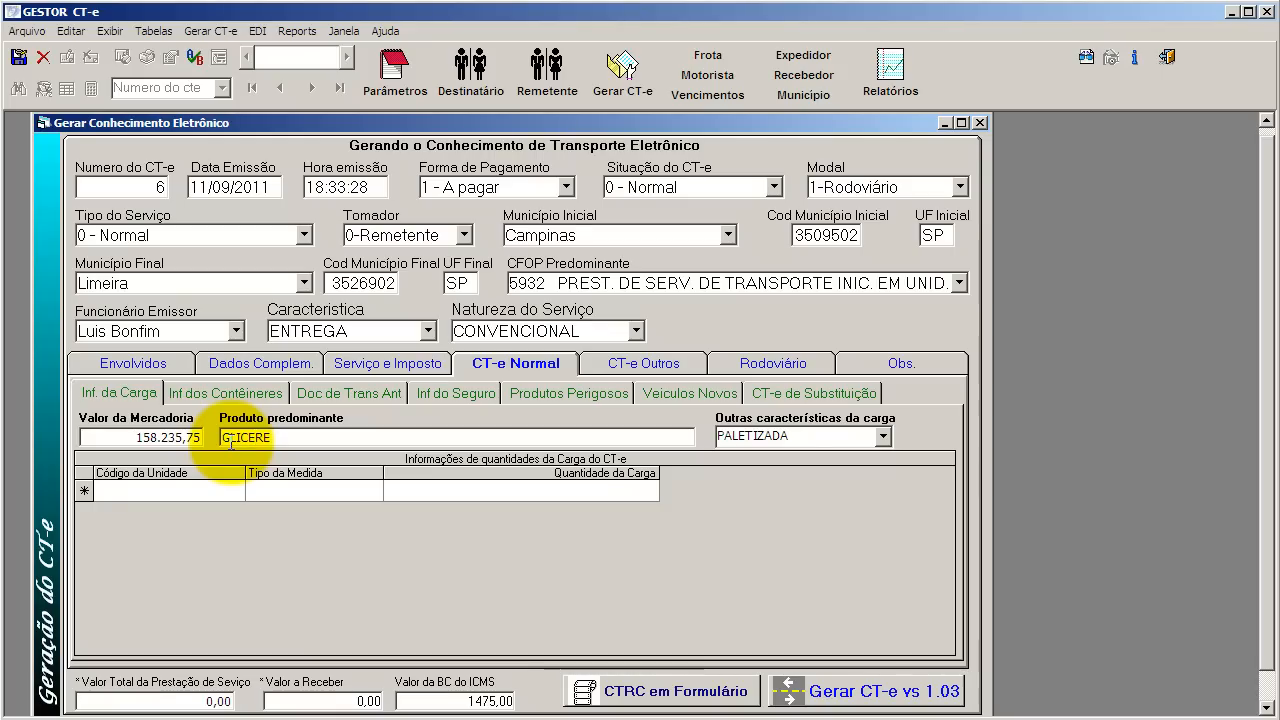
{"action": "key", "text": "BackSpace"}
{"action": "type", "text": "INA"}
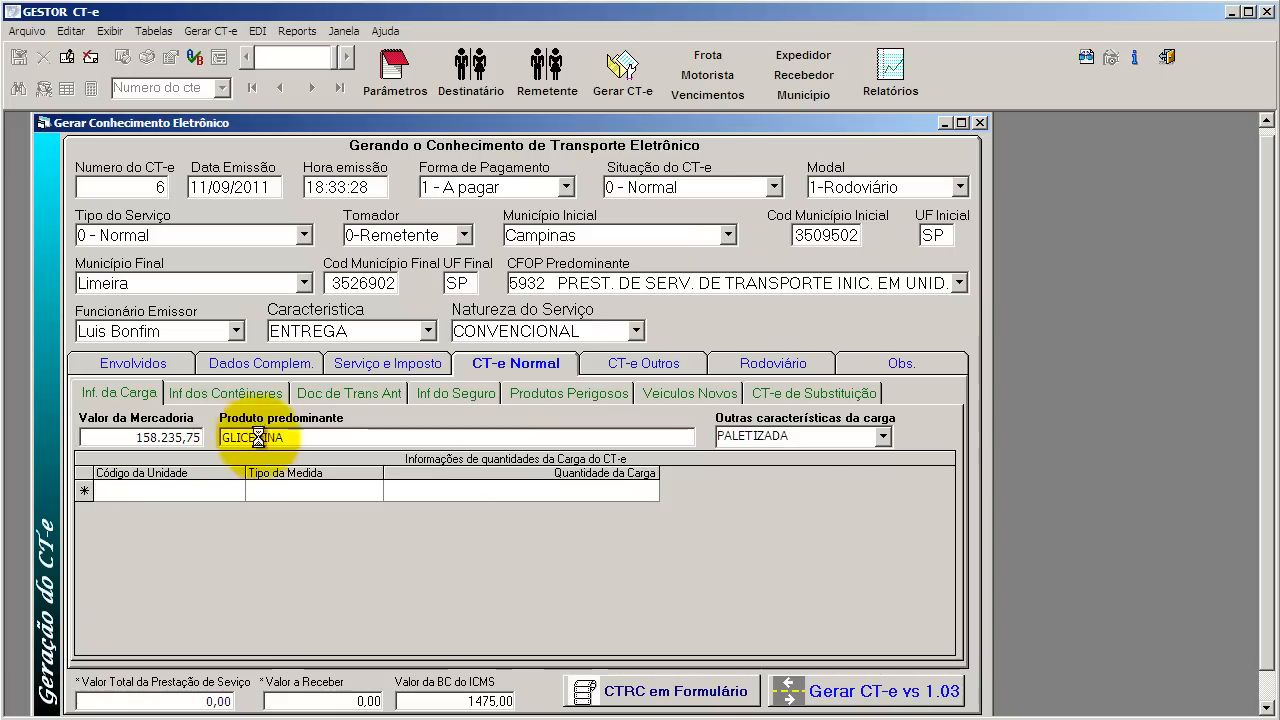
Review the options for Outras características da carga and select PALETIZADA.
{"action": "left_click", "coordinate": [845, 440]}
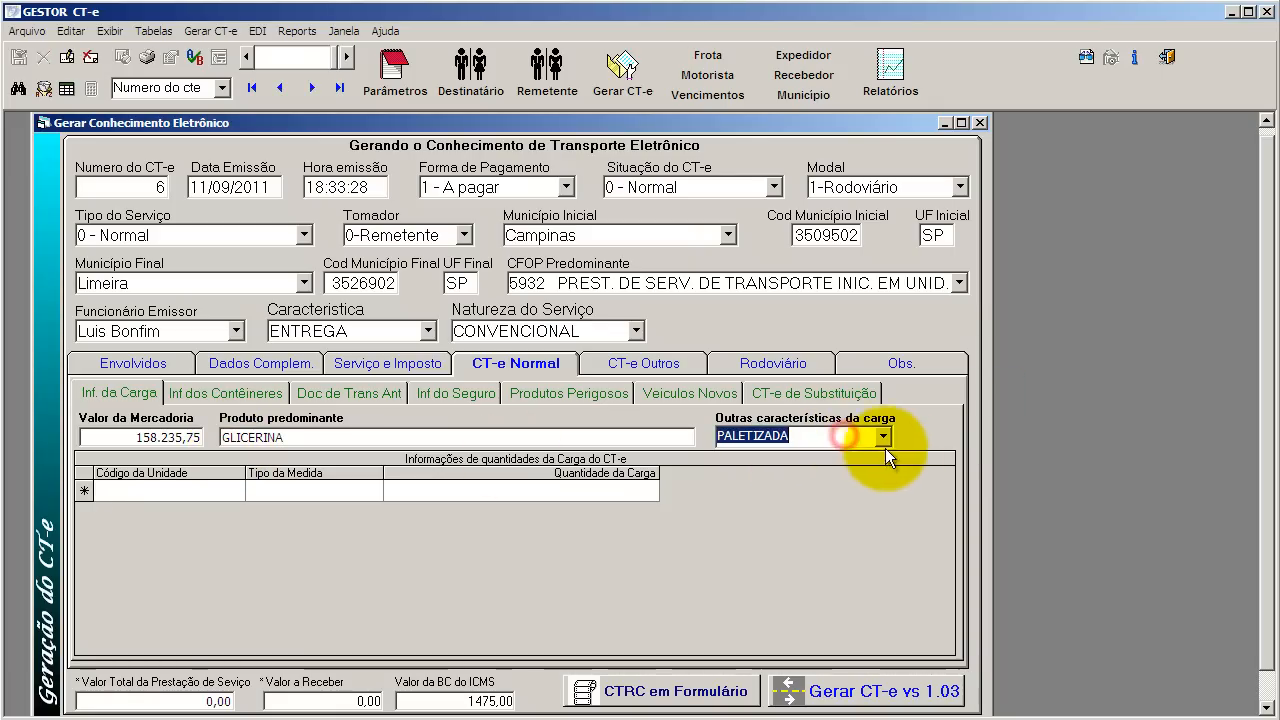
{"action": "left_click", "coordinate": [885, 436]}
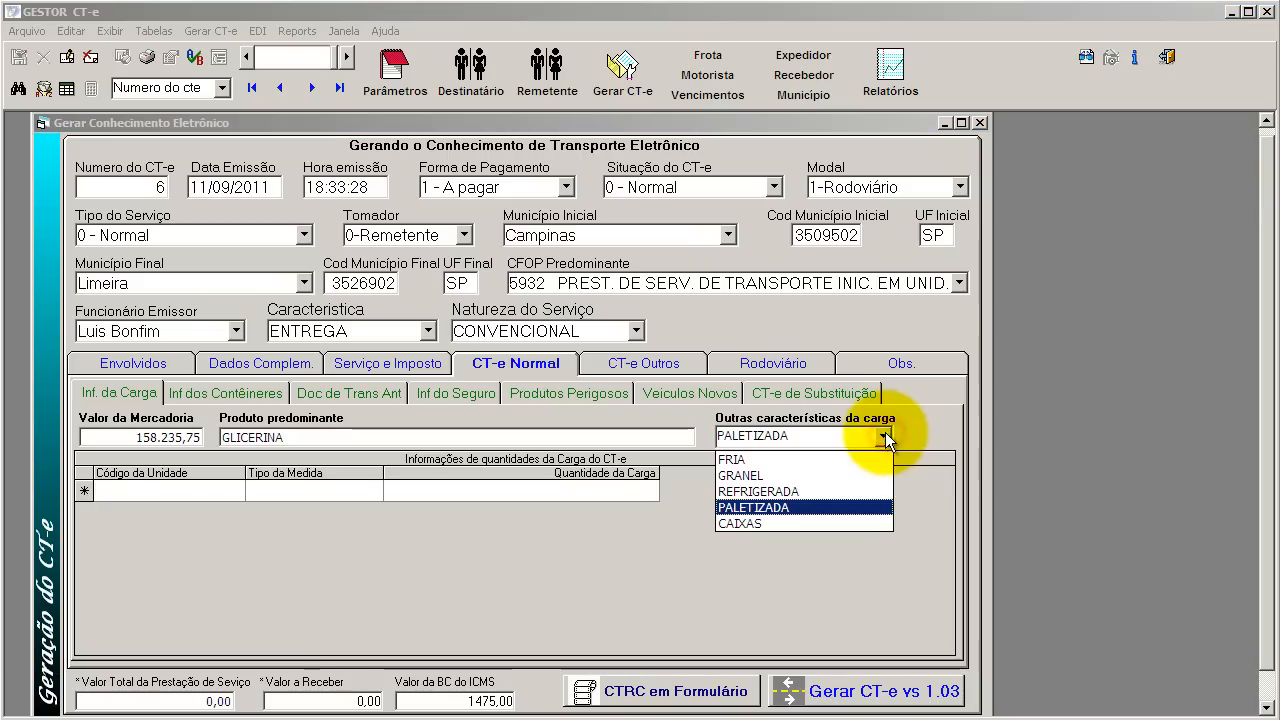
{"action": "left_click", "coordinate": [753, 508]}
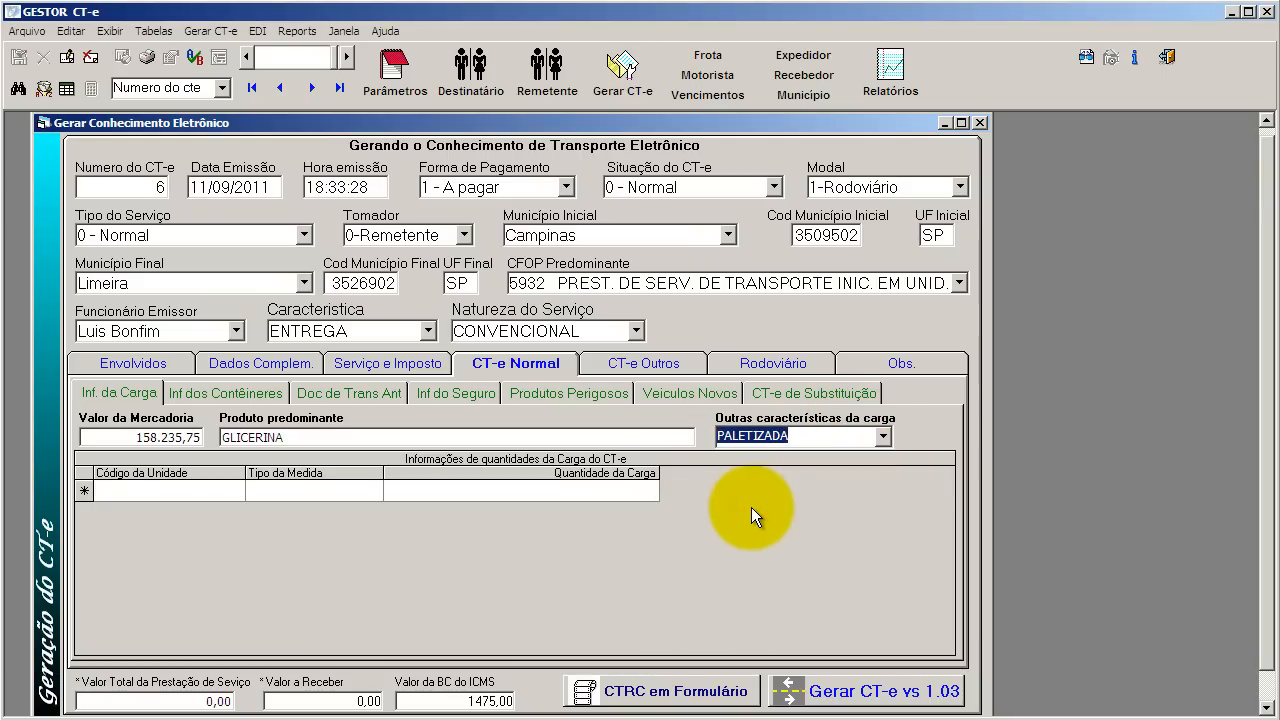
{"action": "left_click", "coordinate": [883, 436]}
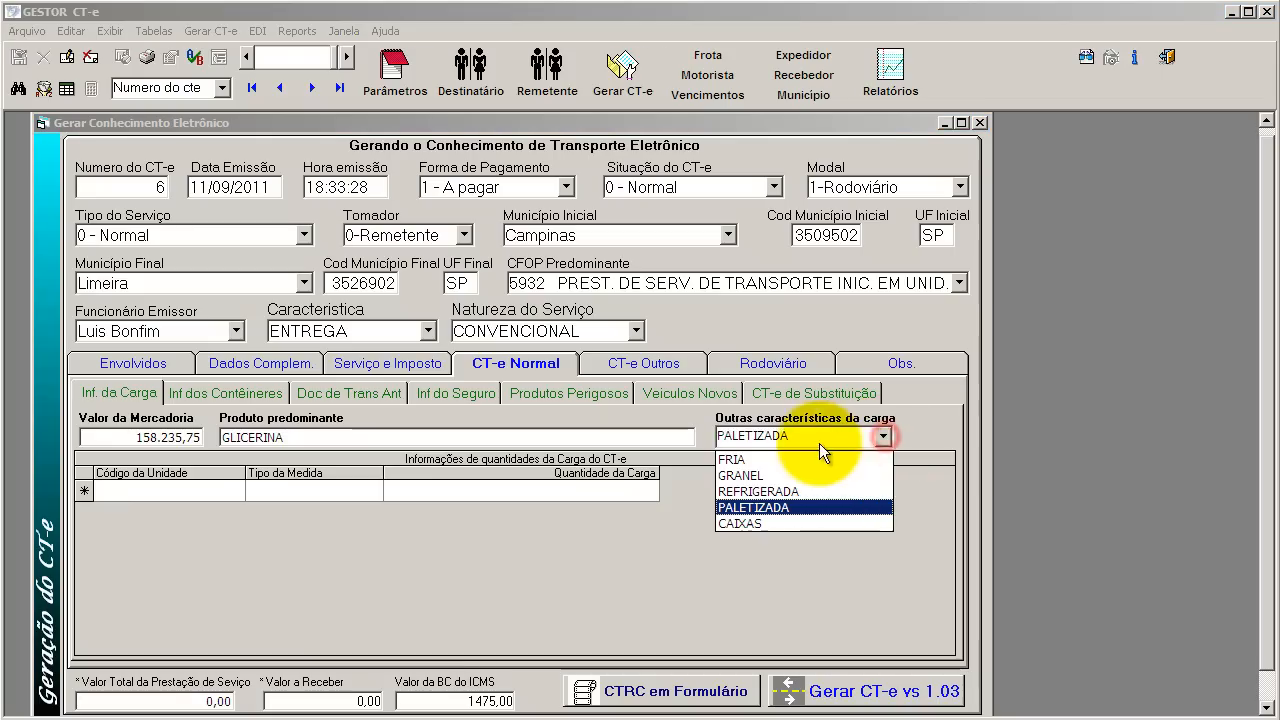
{"action": "left_click", "coordinate": [766, 508]}
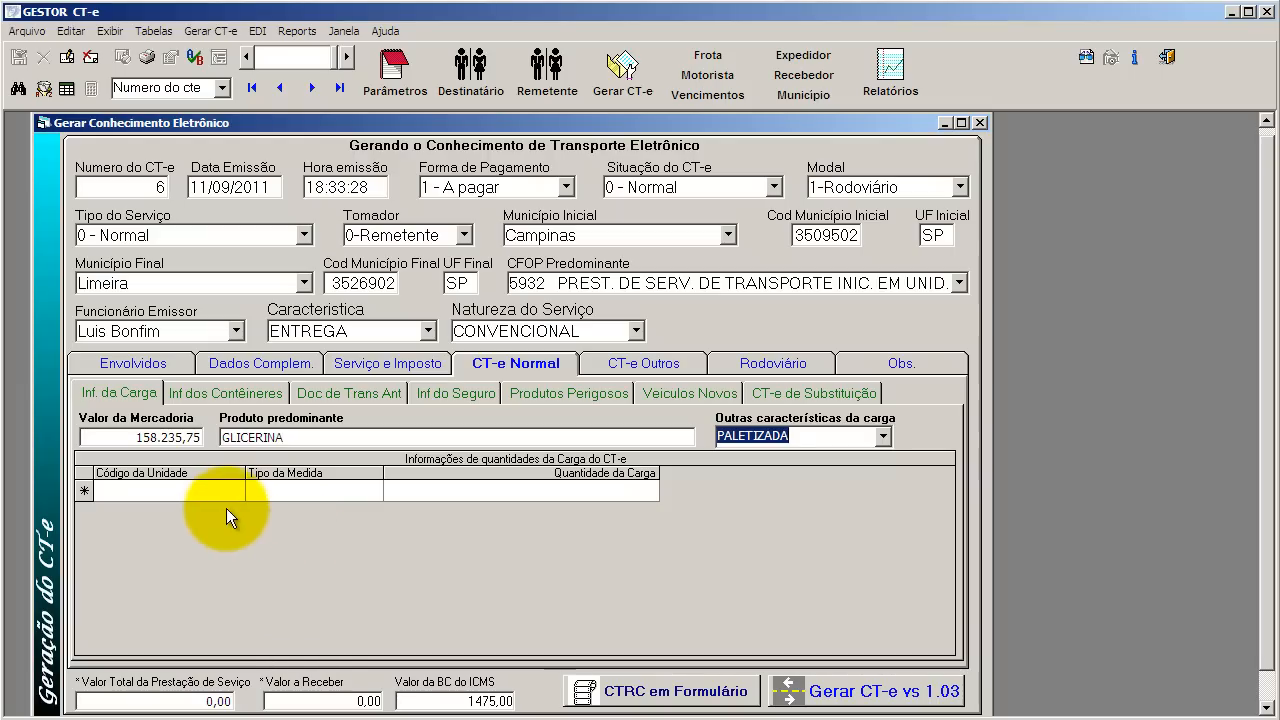
Start a cargo quantity row, look through the available unit codes and set Código da Unidade to 02-TON.
{"action": "left_click", "coordinate": [184, 492]}
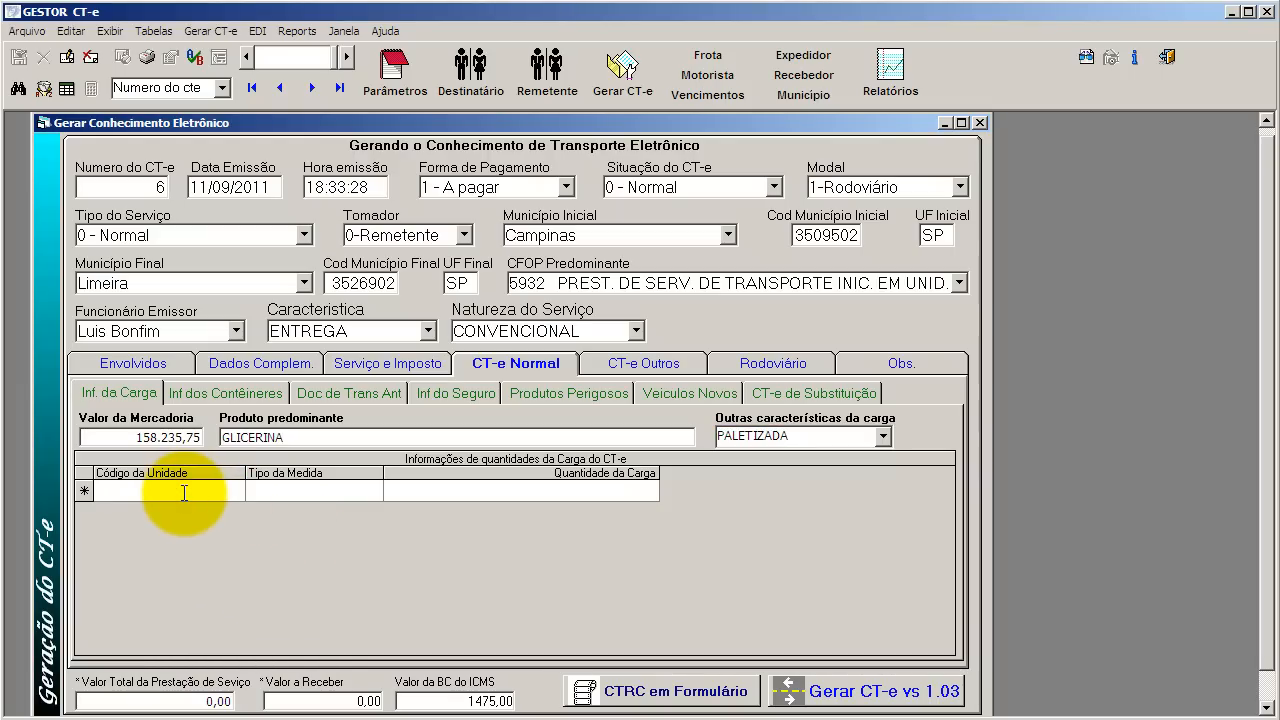
{"action": "type", "text": "0"}
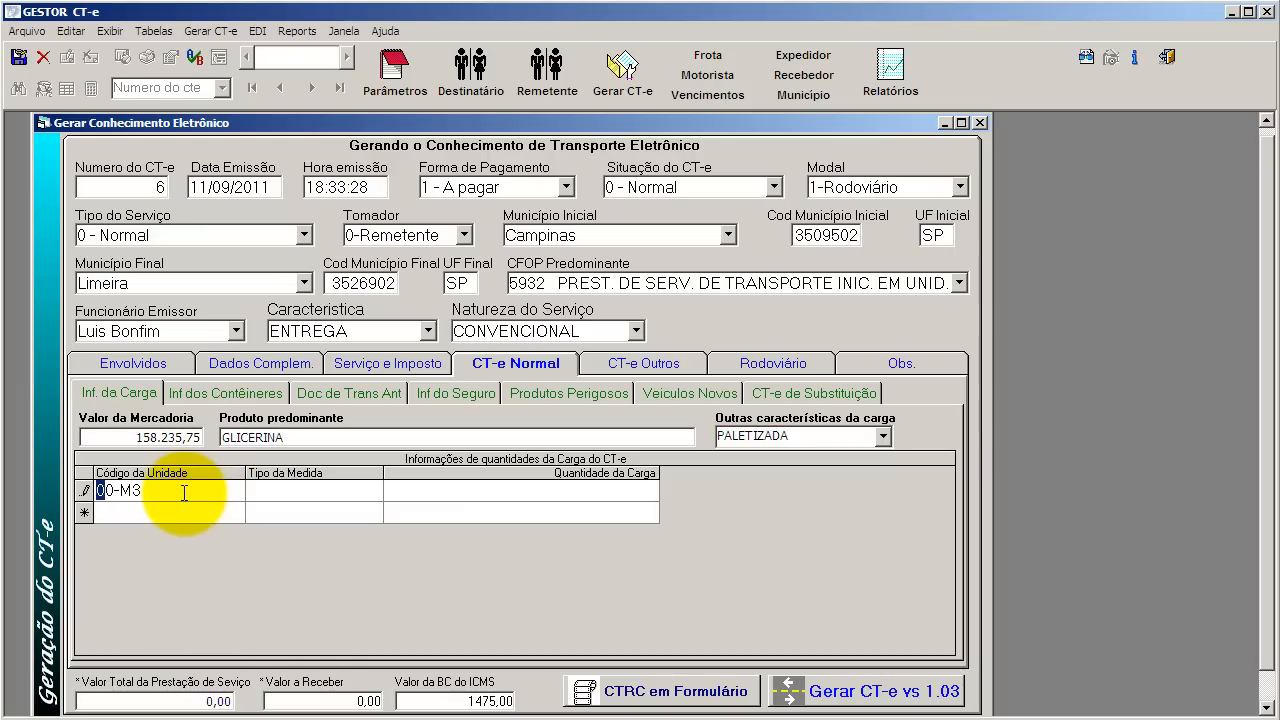
{"action": "type", "text": "1-KG"}
{"action": "left_click", "coordinate": [184, 493]}
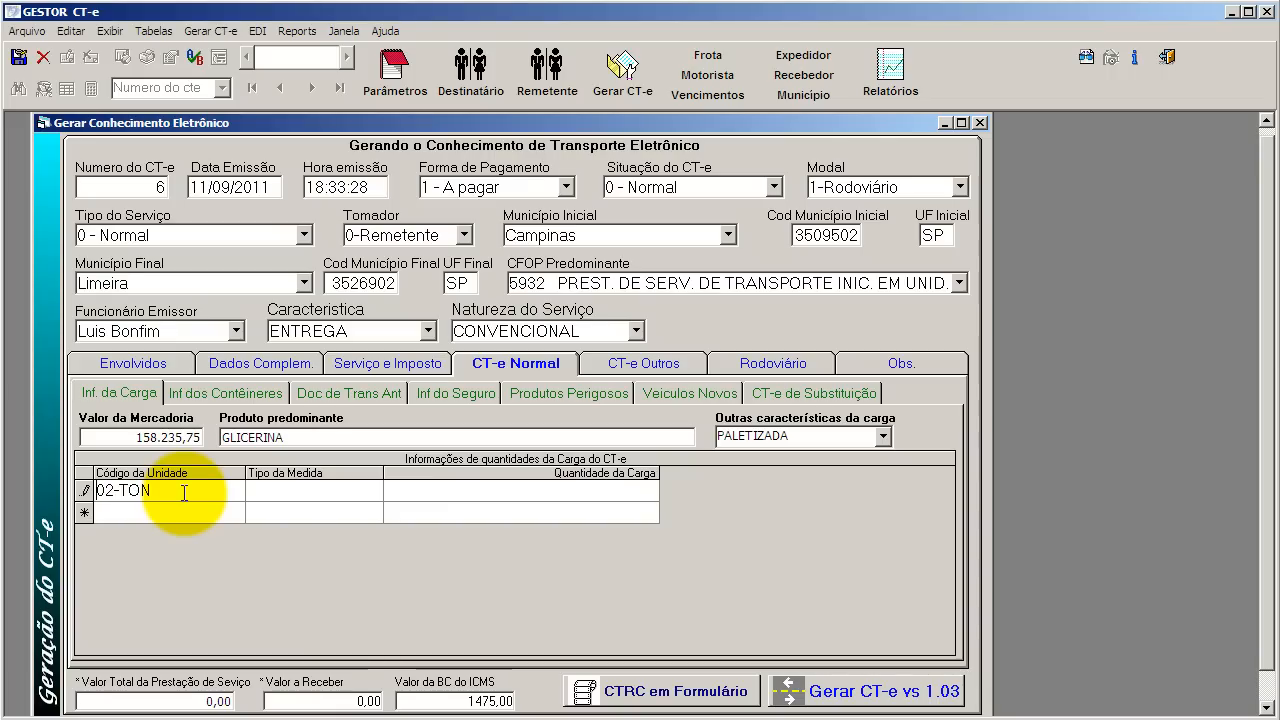
{"action": "left_click", "coordinate": [184, 493]}
{"action": "left_click", "coordinate": [184, 493]}
{"action": "scroll", "coordinate": [184, 493], "scroll_direction": "up", "scroll_amount": 3}
{"action": "scroll", "coordinate": [184, 493], "scroll_direction": "up", "scroll_amount": 1}
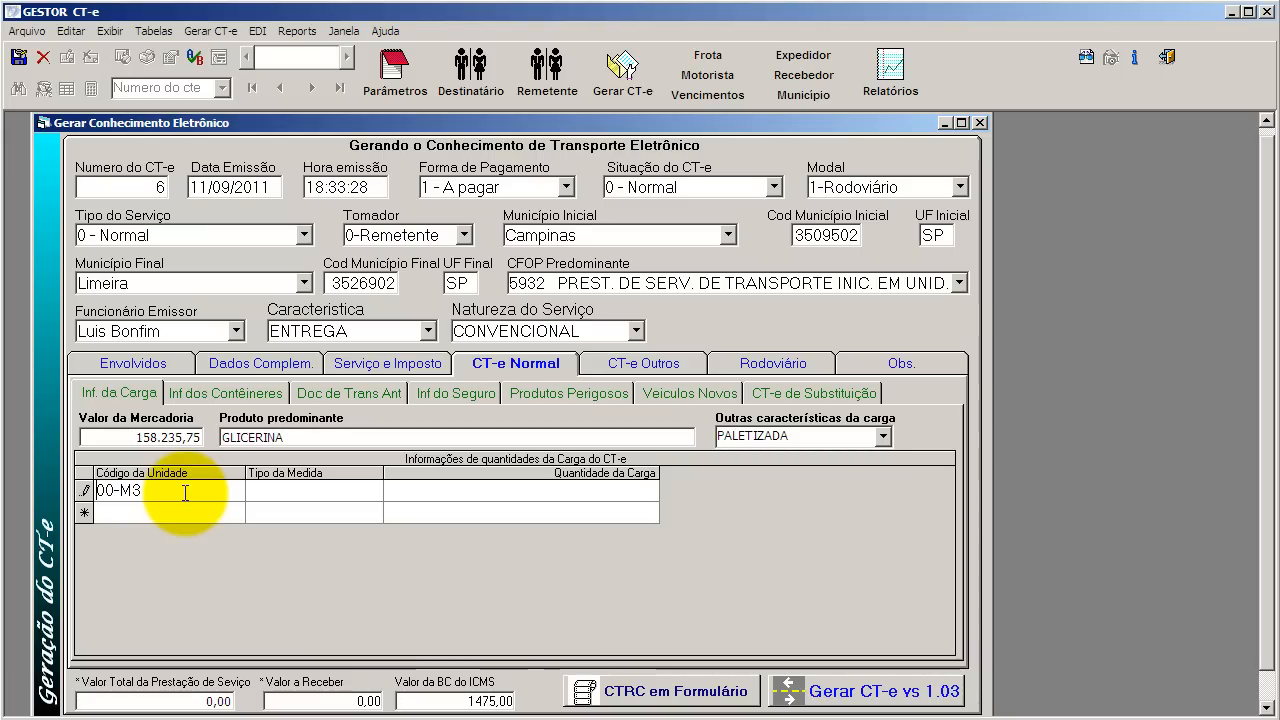
{"action": "scroll", "coordinate": [184, 493], "scroll_direction": "down", "scroll_amount": 1}
{"action": "scroll", "coordinate": [184, 493], "scroll_direction": "down", "scroll_amount": 1}
{"action": "scroll", "coordinate": [184, 493], "scroll_direction": "down", "scroll_amount": 1}
{"action": "scroll", "coordinate": [185, 494], "scroll_direction": "down", "scroll_amount": 1}
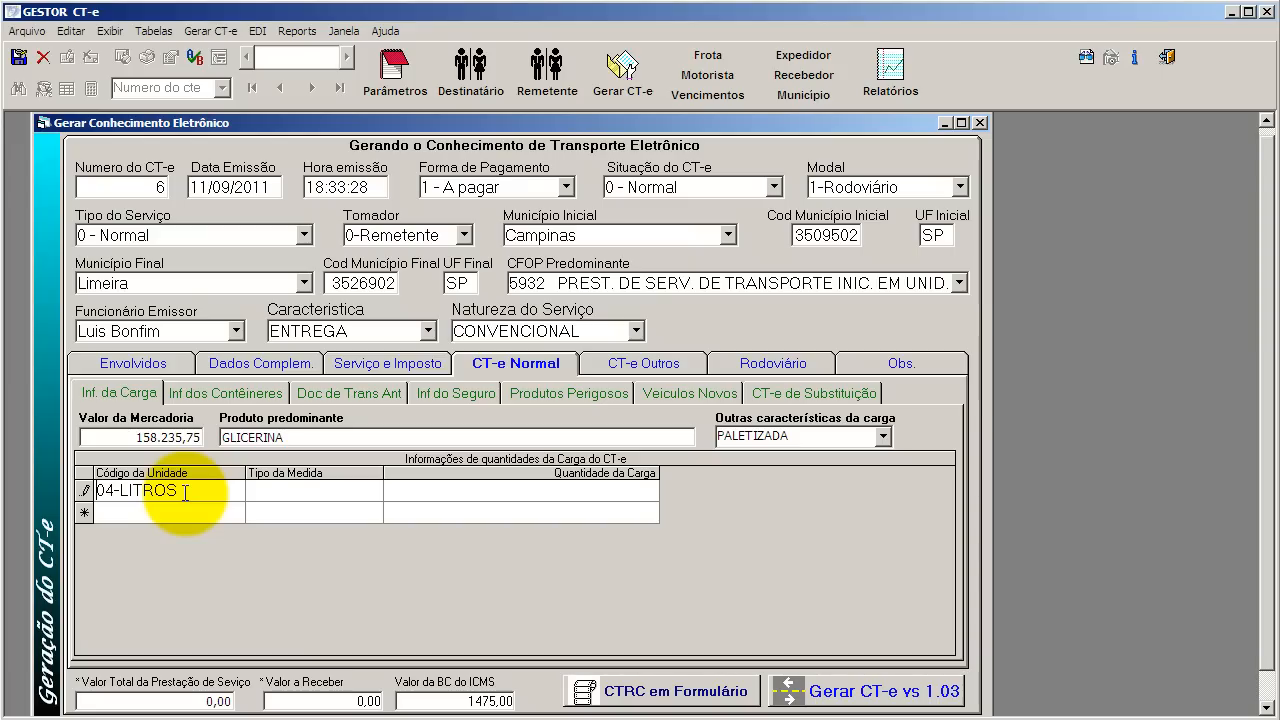
{"action": "scroll", "coordinate": [185, 493], "scroll_direction": "up", "scroll_amount": 2}
Look through the measure types, set the row's Tipo da Medida to PESO BRUTO with Quantidade da Carga 32,710, and save it.
{"action": "key", "text": "Tab"}
{"action": "type", "text": "PESO BRUTO"}
{"action": "key", "text": "Down"}
{"action": "key", "text": "Down"}
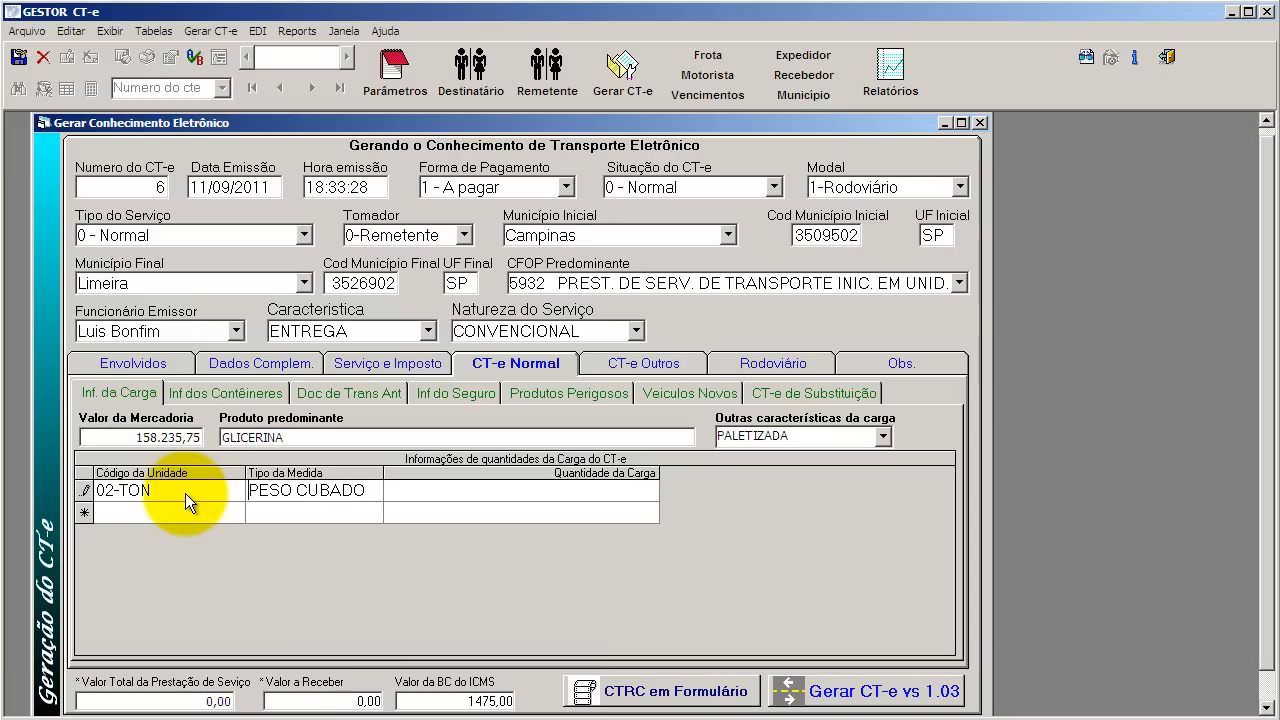
{"action": "key", "text": "Down"}
{"action": "key", "text": "Down"}
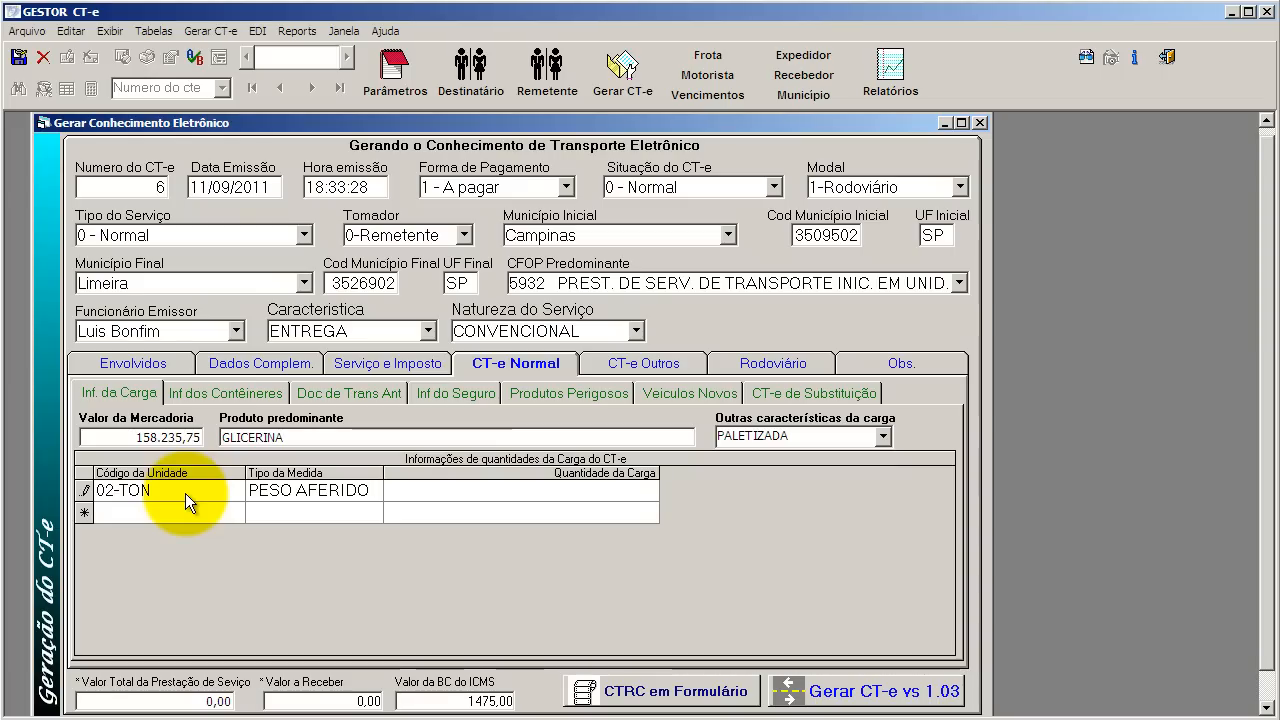
{"action": "key", "text": "Down"}
{"action": "key", "text": "Down"}
{"action": "key", "text": "Down"}
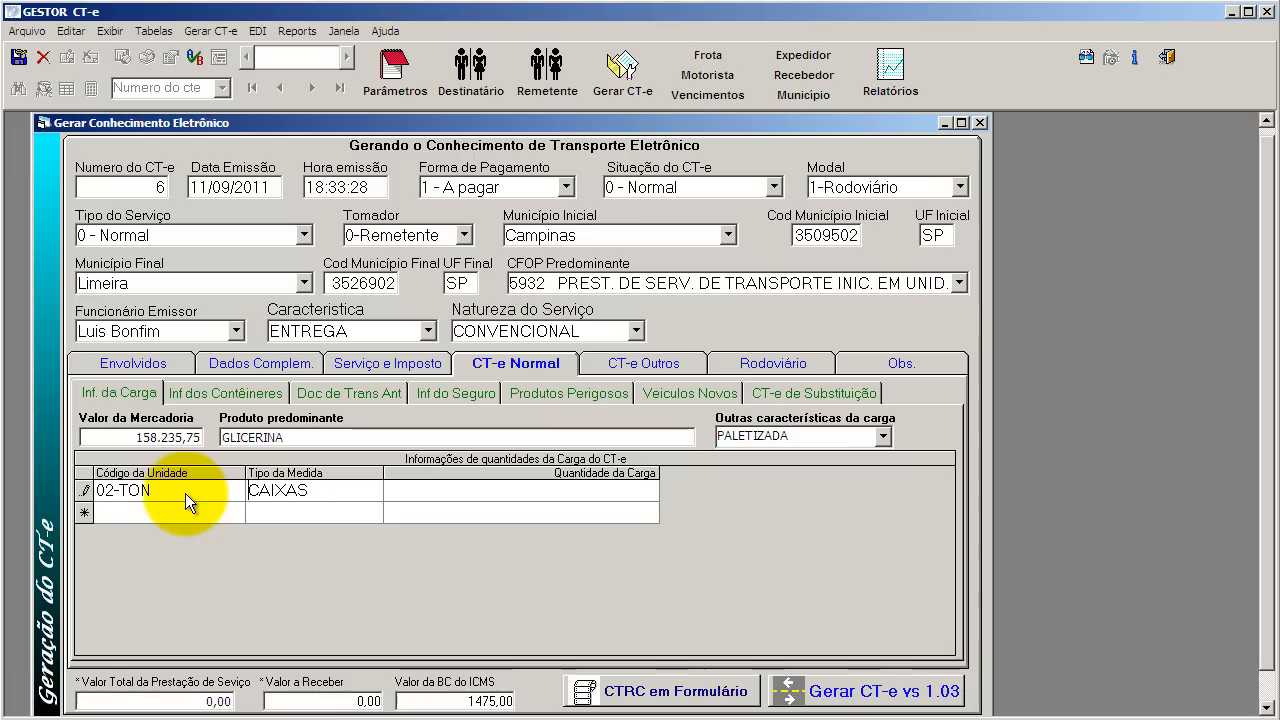
{"action": "key", "text": "Up"}
{"action": "key", "text": "Up"}
{"action": "key", "text": "Up"}
{"action": "key", "text": "Up"}
{"action": "key", "text": "Up"}
{"action": "key", "text": "Up"}
{"action": "key", "text": "Up"}
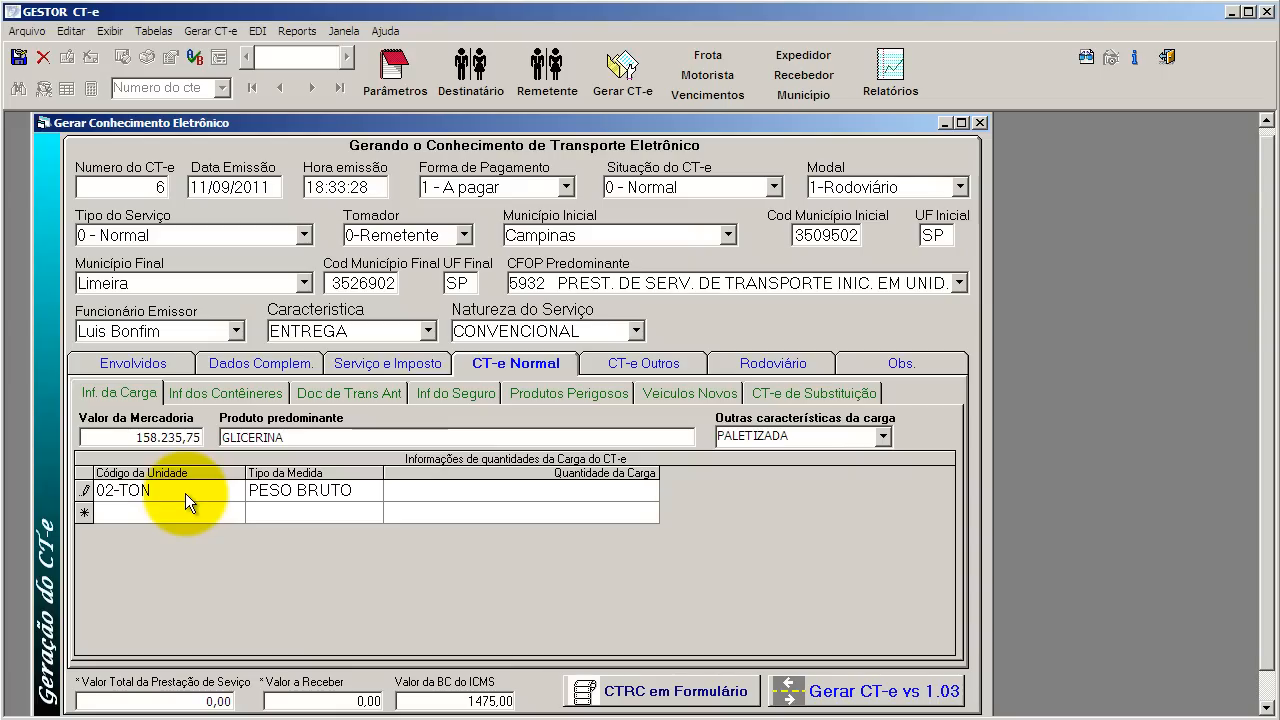
{"action": "type", "text": "32,710"}
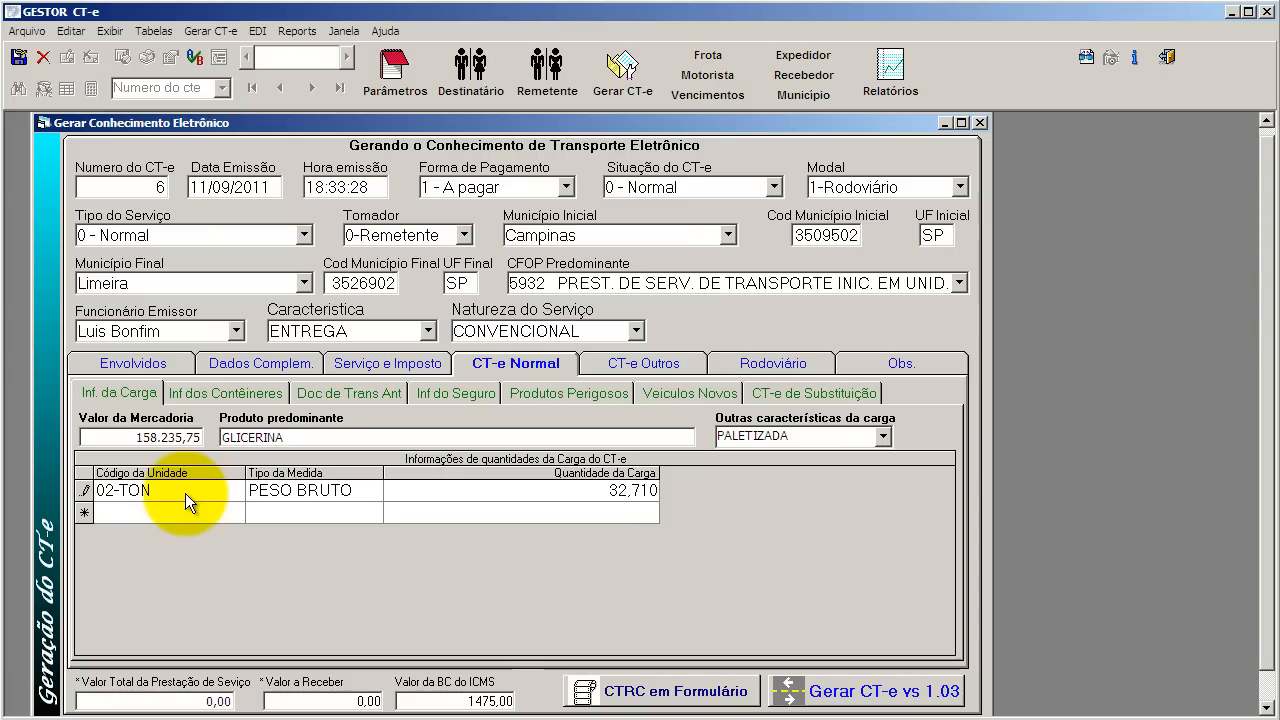
{"action": "key", "text": "ctrl+s"}
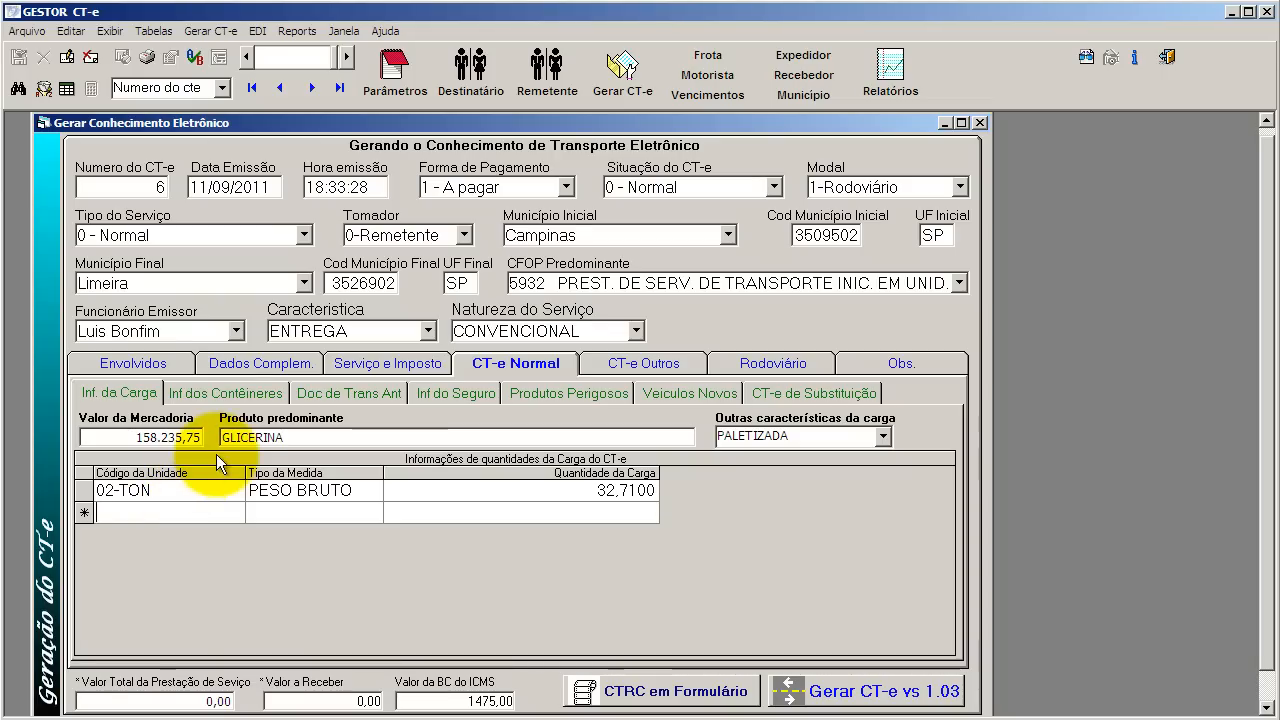
Narrow the Cnpj, Cpf, Uf, Nome, Tipo Doc. and Série do documento columns in the previous transport documents grid.
{"action": "left_click", "coordinate": [225, 394]}
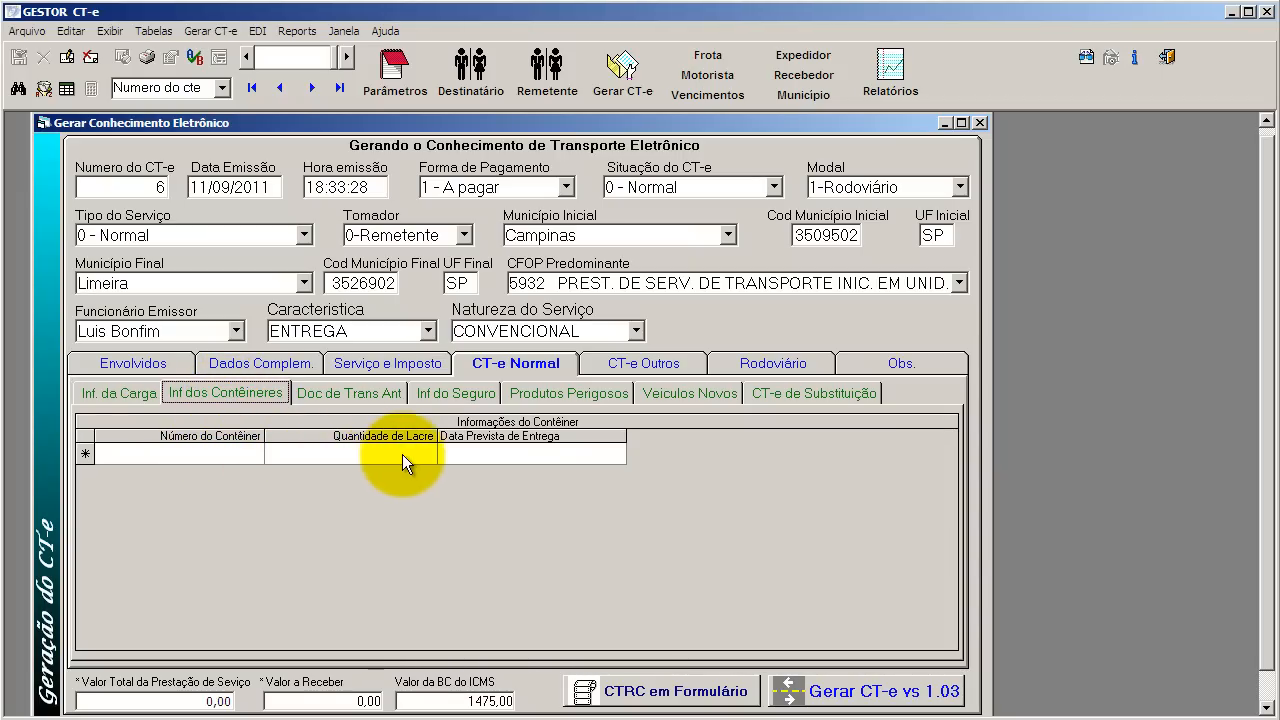
{"action": "left_click", "coordinate": [347, 392]}
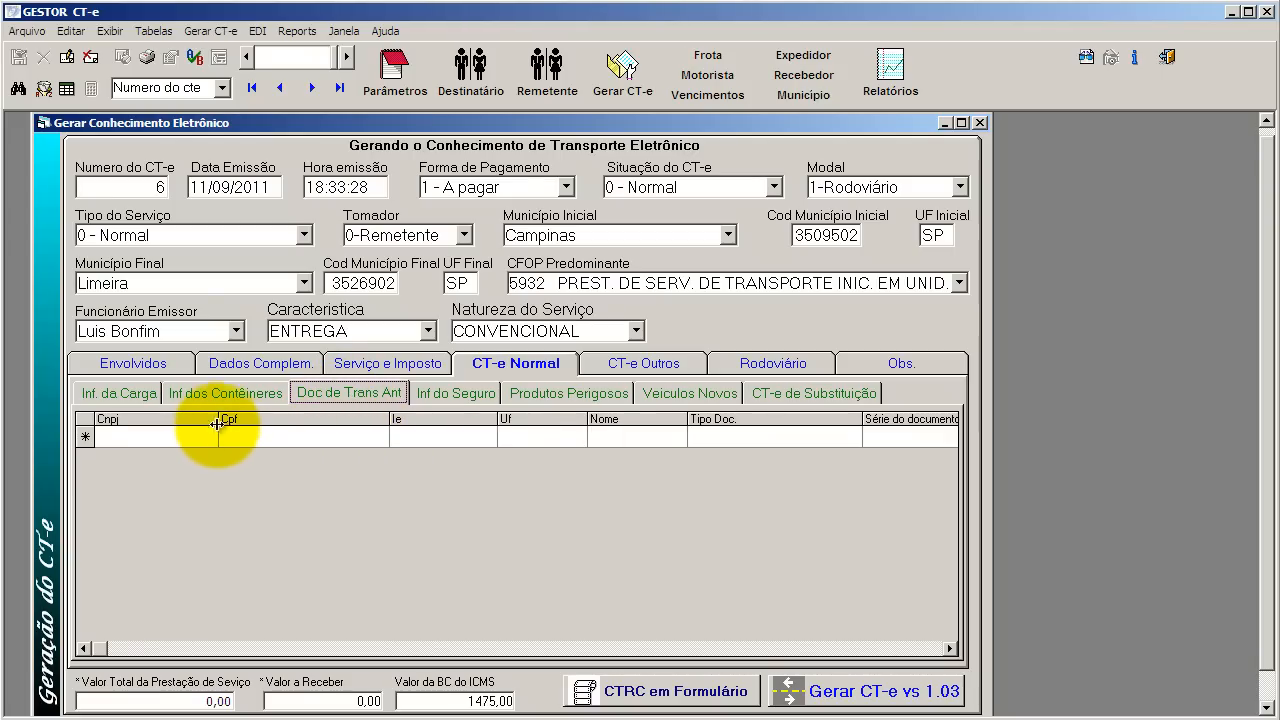
{"action": "left_click_drag", "start_coordinate": [218, 419], "coordinate": [187, 421]}
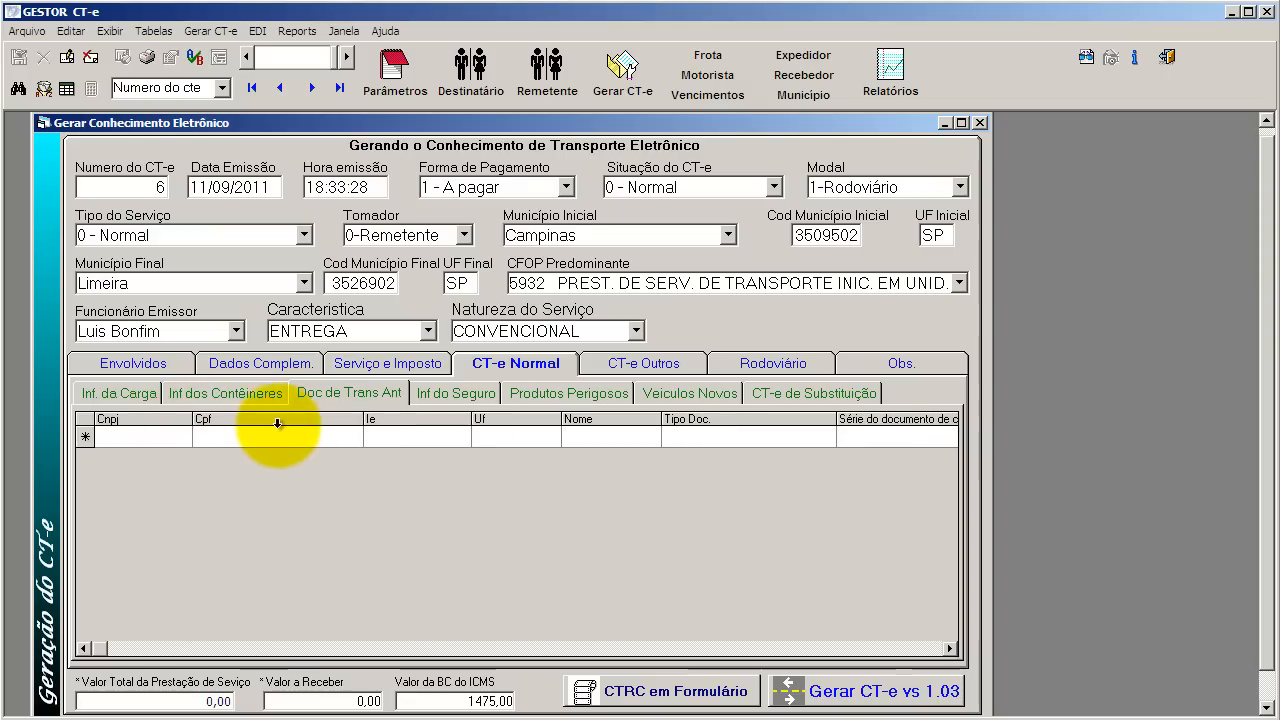
{"action": "left_click_drag", "start_coordinate": [365, 421], "coordinate": [308, 421]}
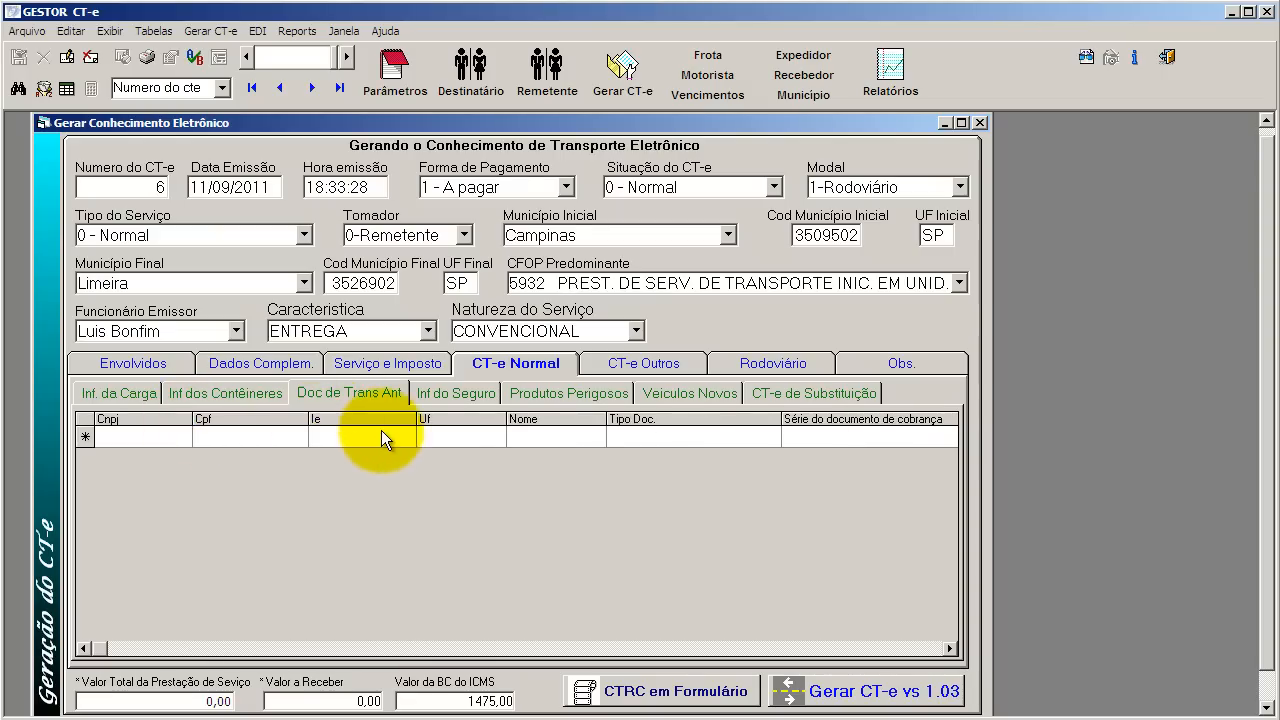
{"action": "left_click_drag", "start_coordinate": [779, 421], "coordinate": [745, 421]}
{"action": "left_click", "coordinate": [789, 434]}
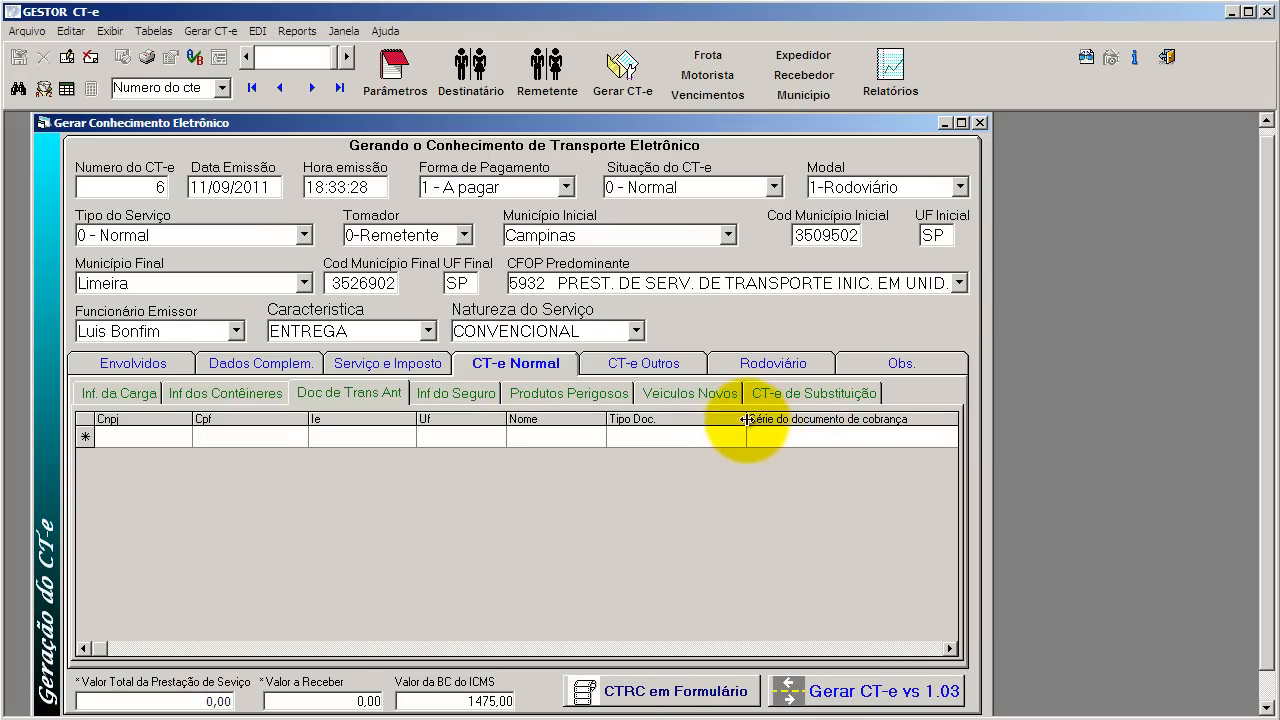
{"action": "left_click_drag", "start_coordinate": [746, 418], "coordinate": [686, 418]}
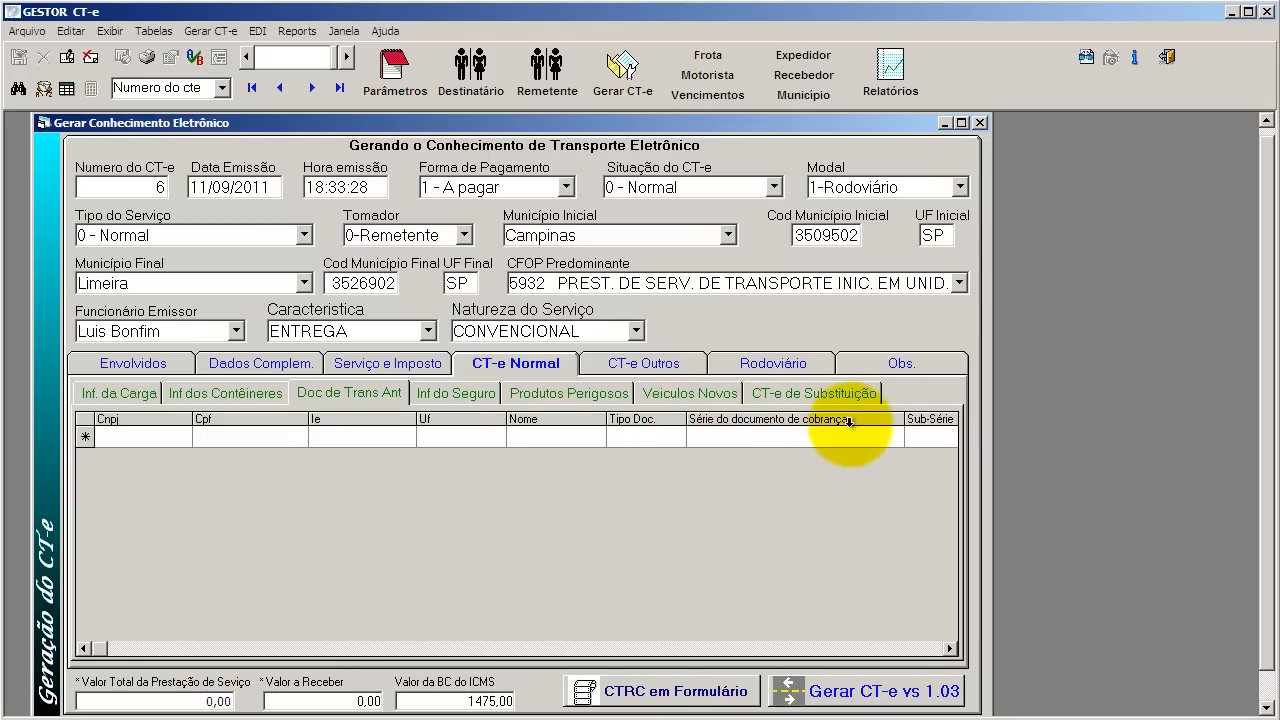
{"action": "left_click_drag", "start_coordinate": [905, 418], "coordinate": [858, 418]}
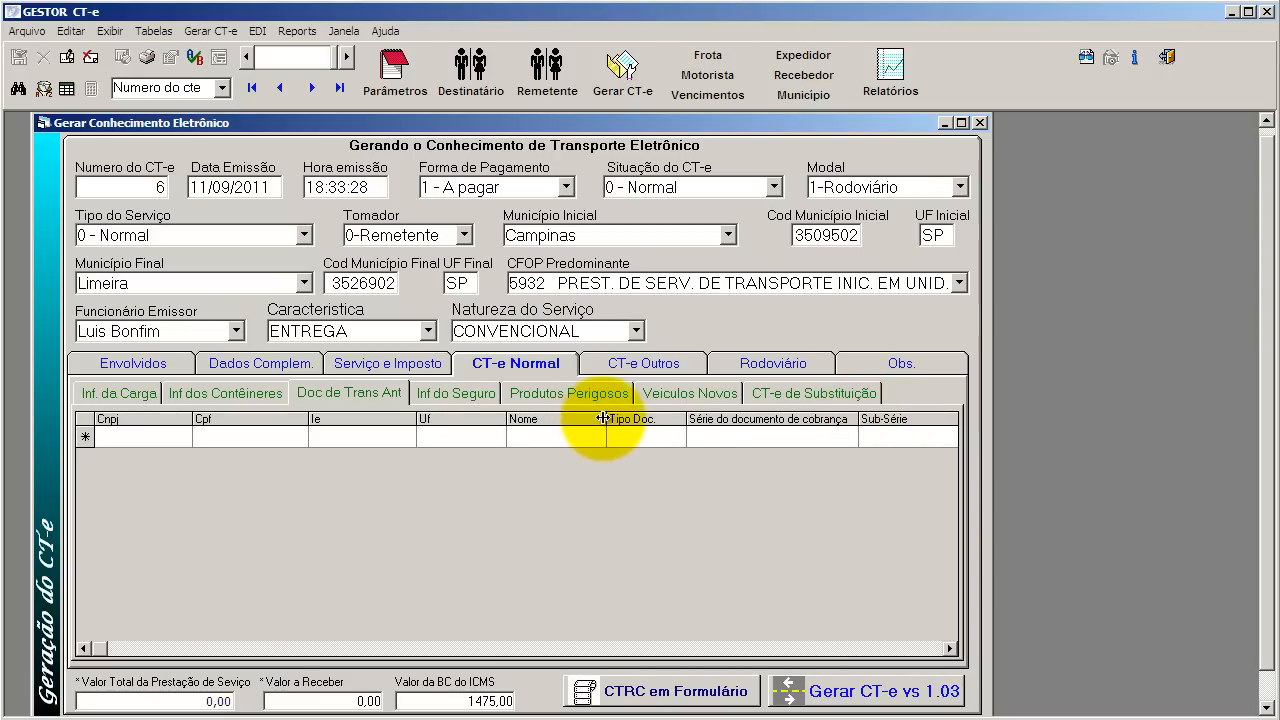
{"action": "left_click_drag", "start_coordinate": [606, 418], "coordinate": [459, 414]}
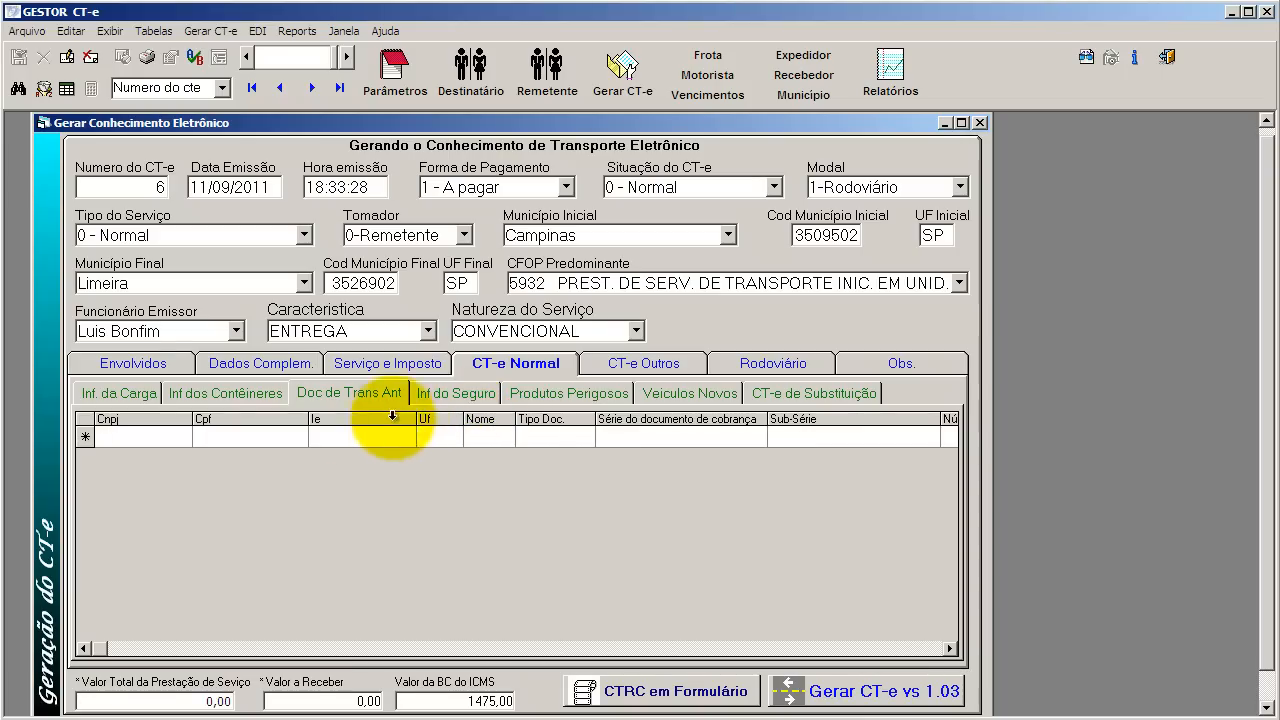
Review the fields for container information and for the previous transport documents.
{"action": "left_click", "coordinate": [248, 392]}
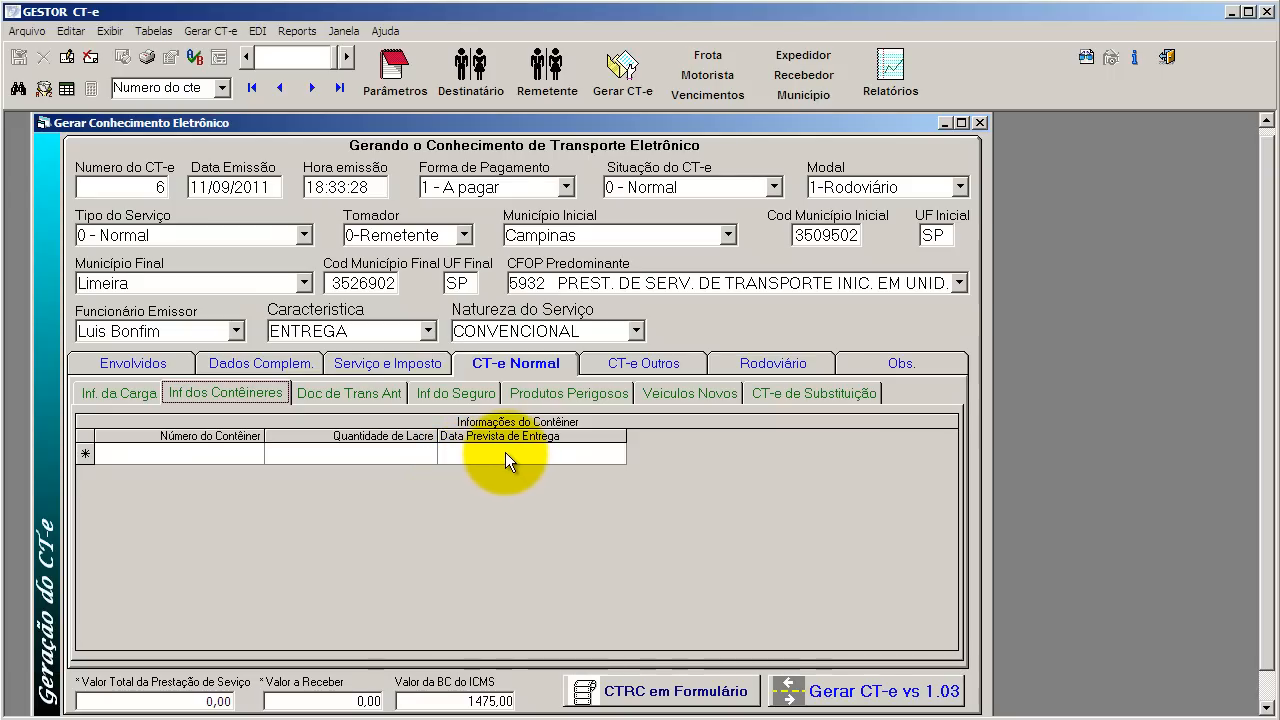
{"action": "left_click", "coordinate": [363, 396]}
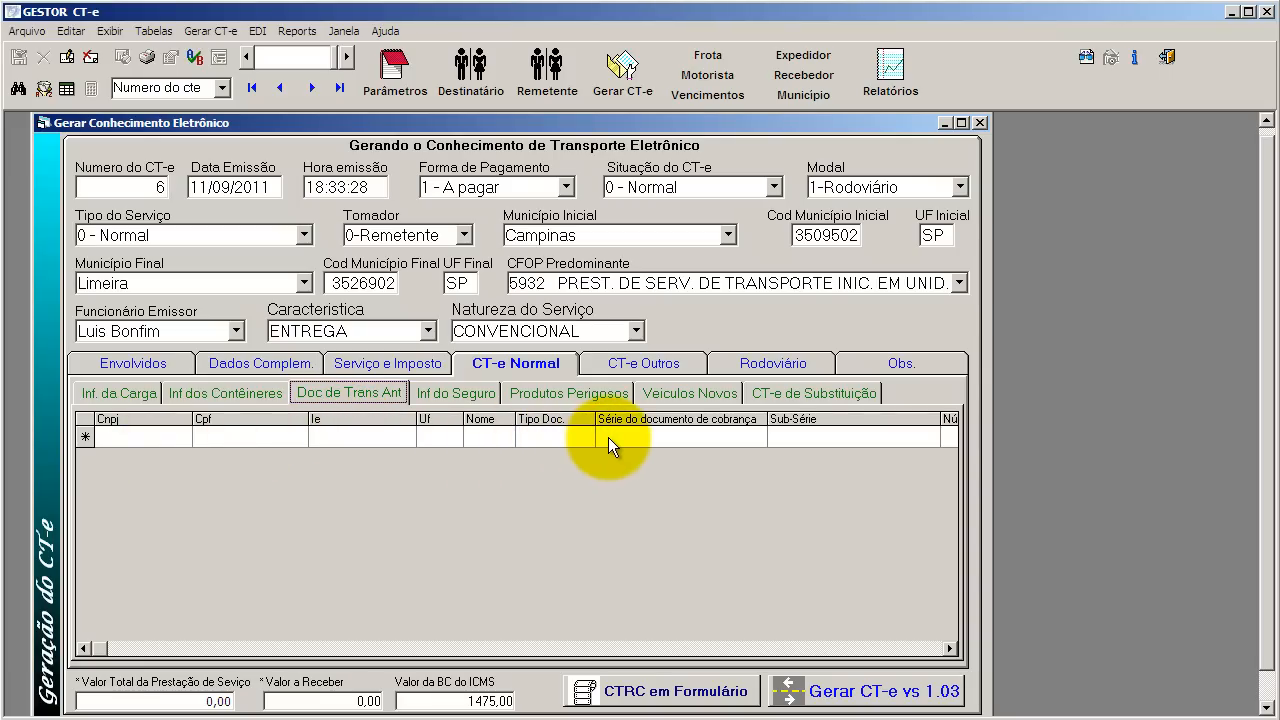
Narrow the Sub-Série, Tipo Doc., Ie, Número Doc. Fiscal, Cnpj, Cpf and Data de Emissão columns in the previous transport documents grid.
{"action": "left_click_drag", "start_coordinate": [941, 421], "coordinate": [833, 421]}
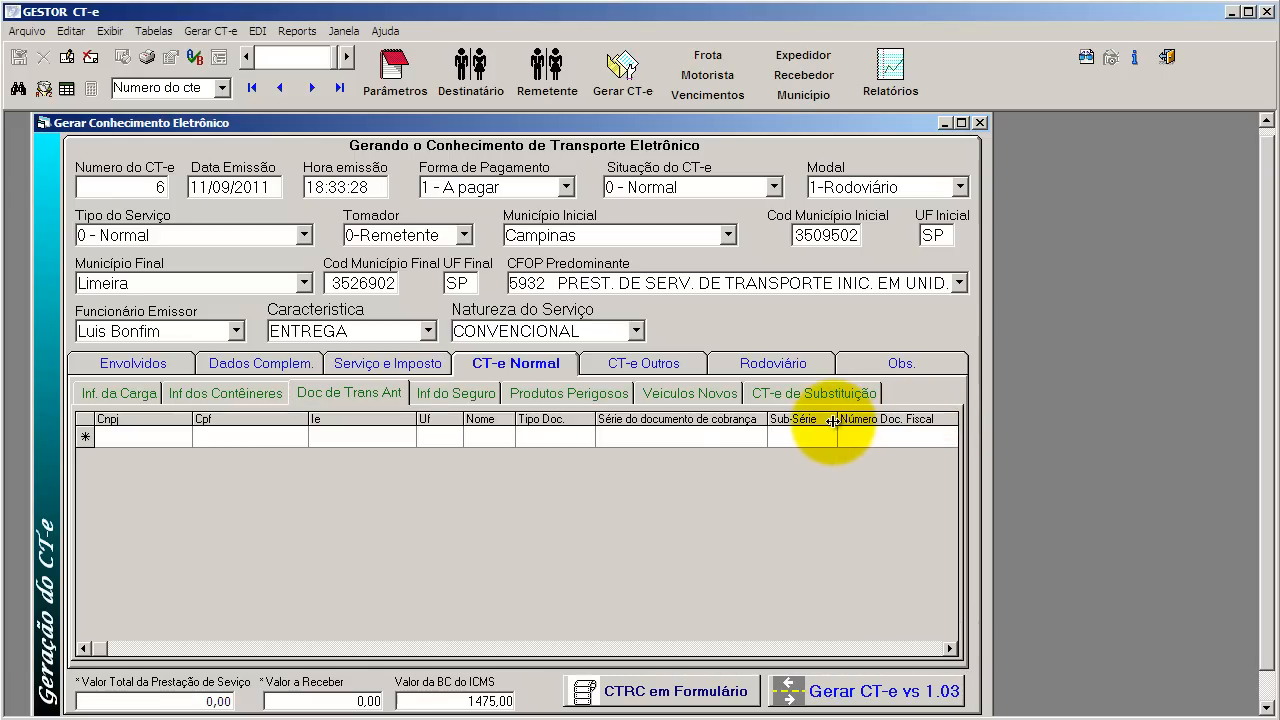
{"action": "left_click_drag", "start_coordinate": [595, 419], "coordinate": [576, 420]}
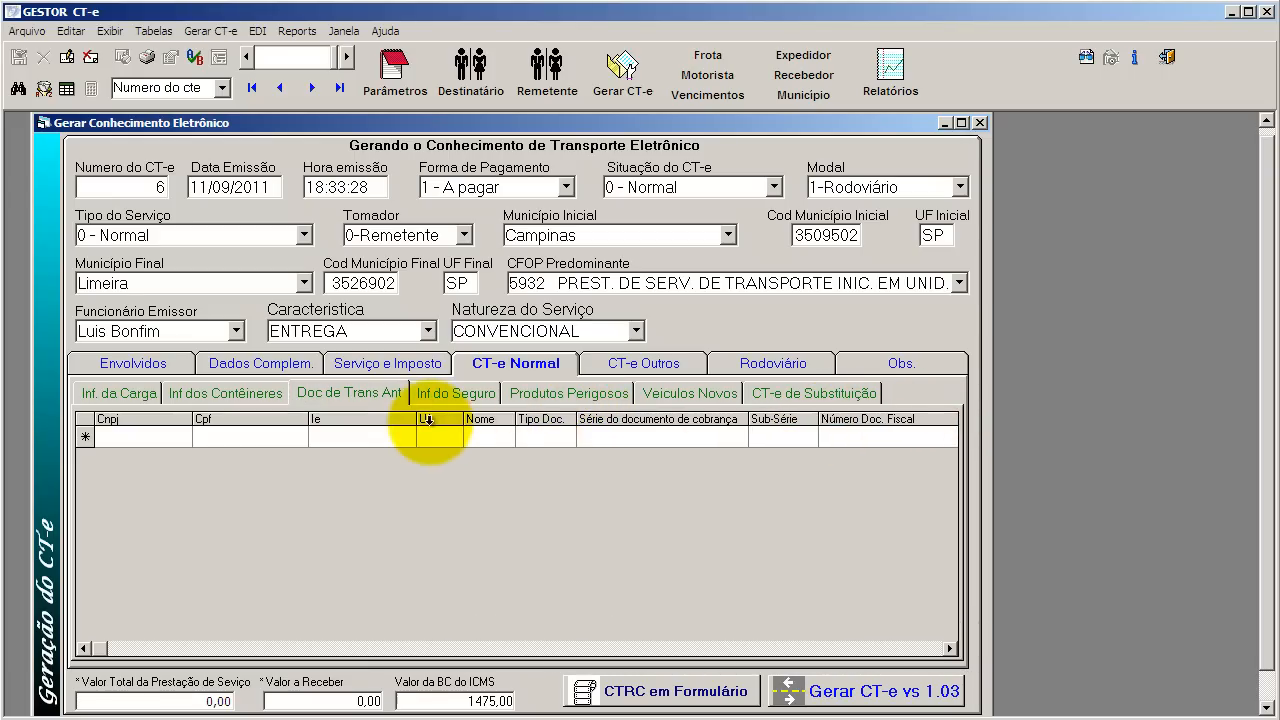
{"action": "left_click_drag", "start_coordinate": [417, 420], "coordinate": [342, 420]}
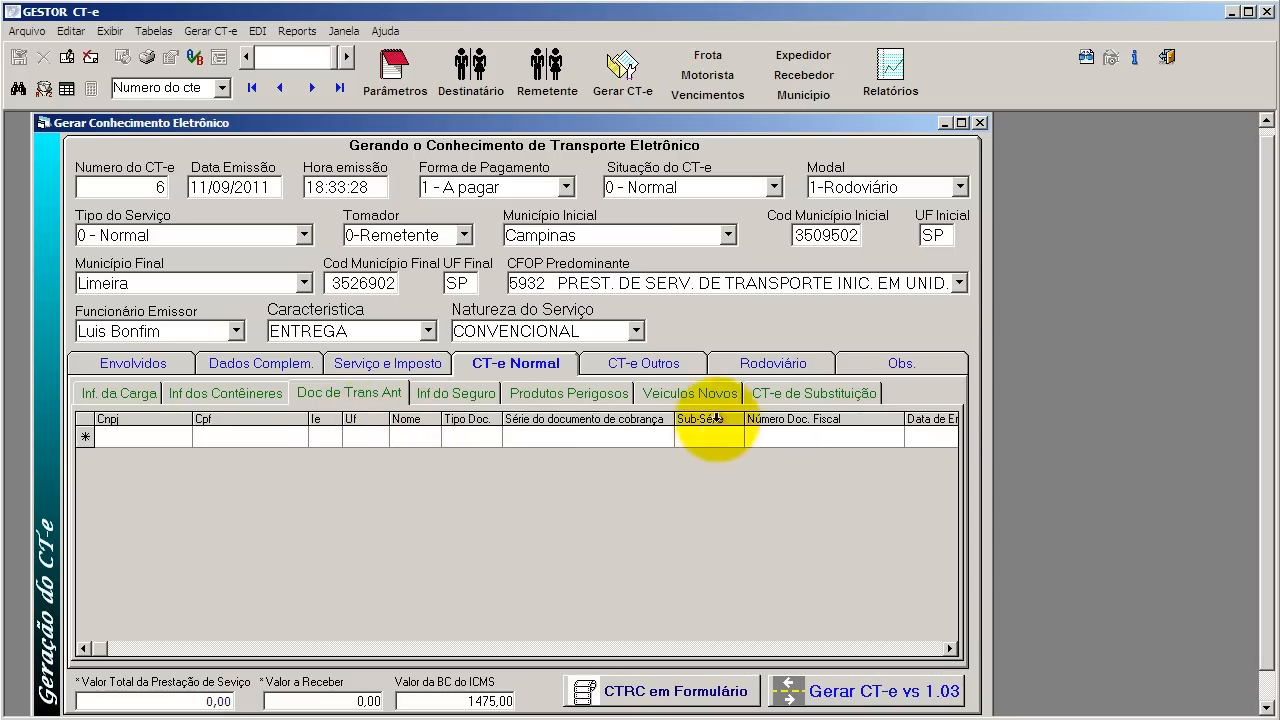
{"action": "left_click_drag", "start_coordinate": [904, 419], "coordinate": [853, 415]}
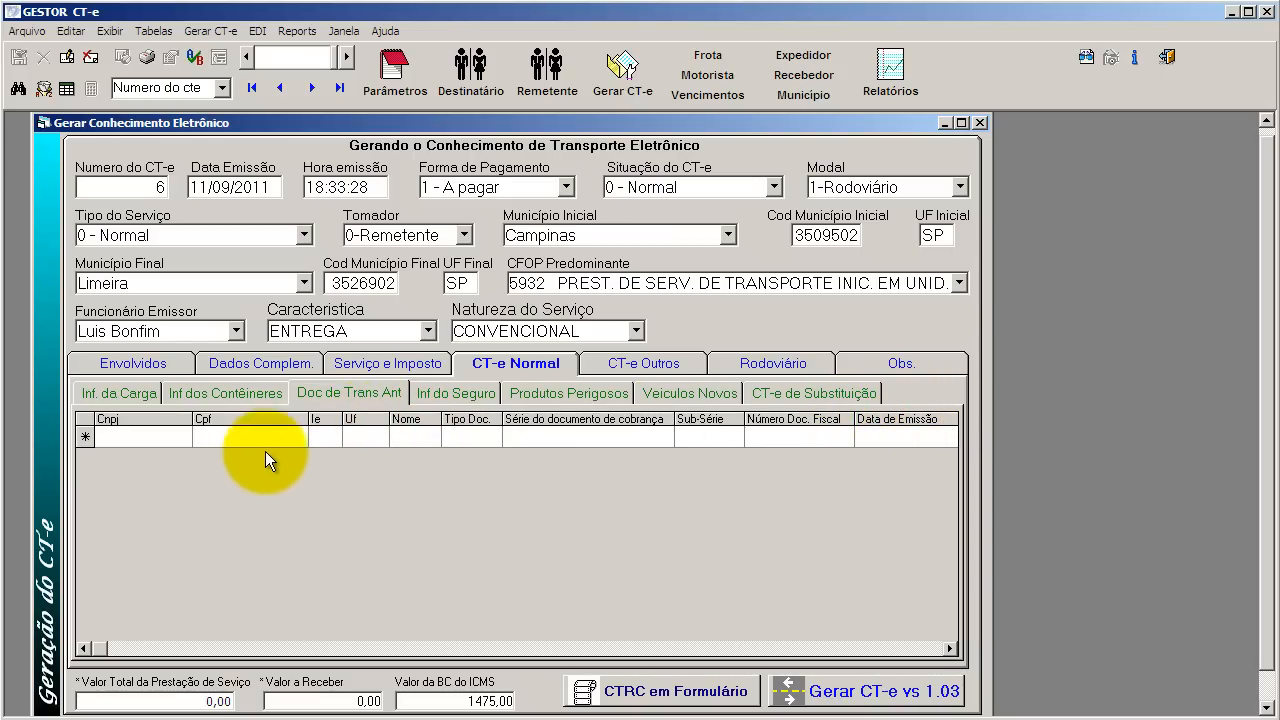
{"action": "left_click_drag", "start_coordinate": [308, 420], "coordinate": [137, 421]}
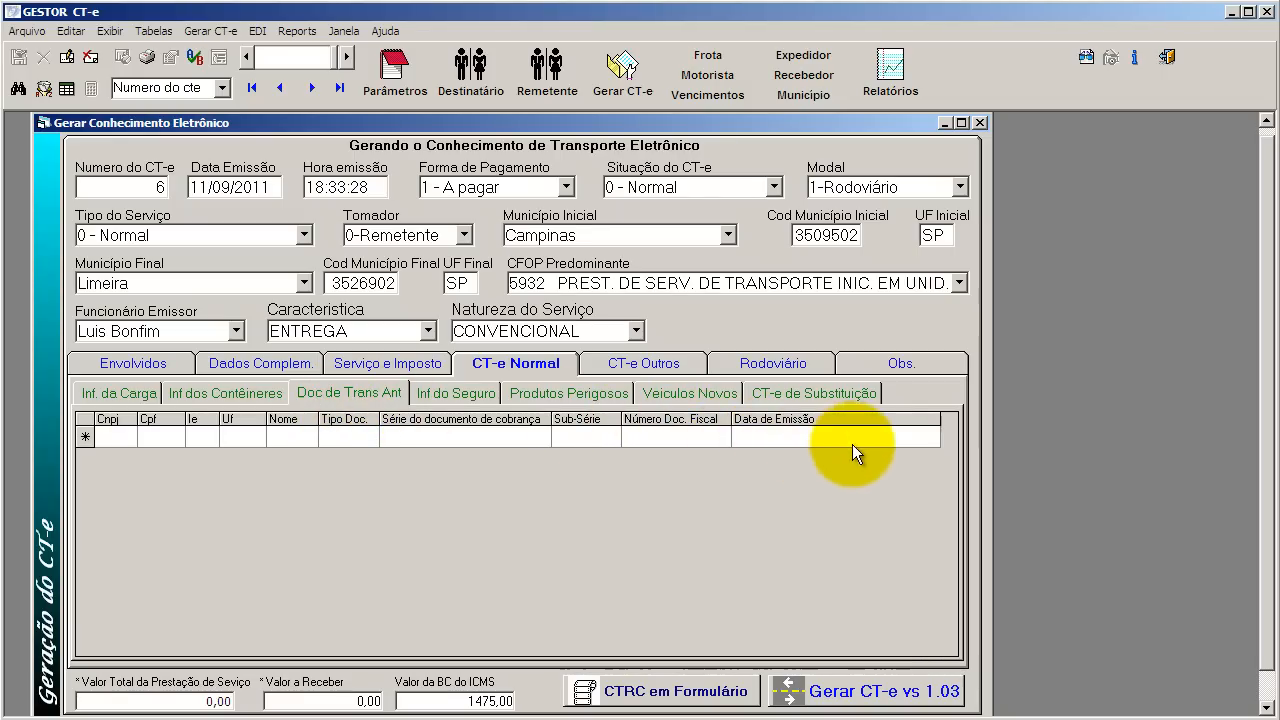
{"action": "left_click_drag", "start_coordinate": [940, 418], "coordinate": [837, 418]}
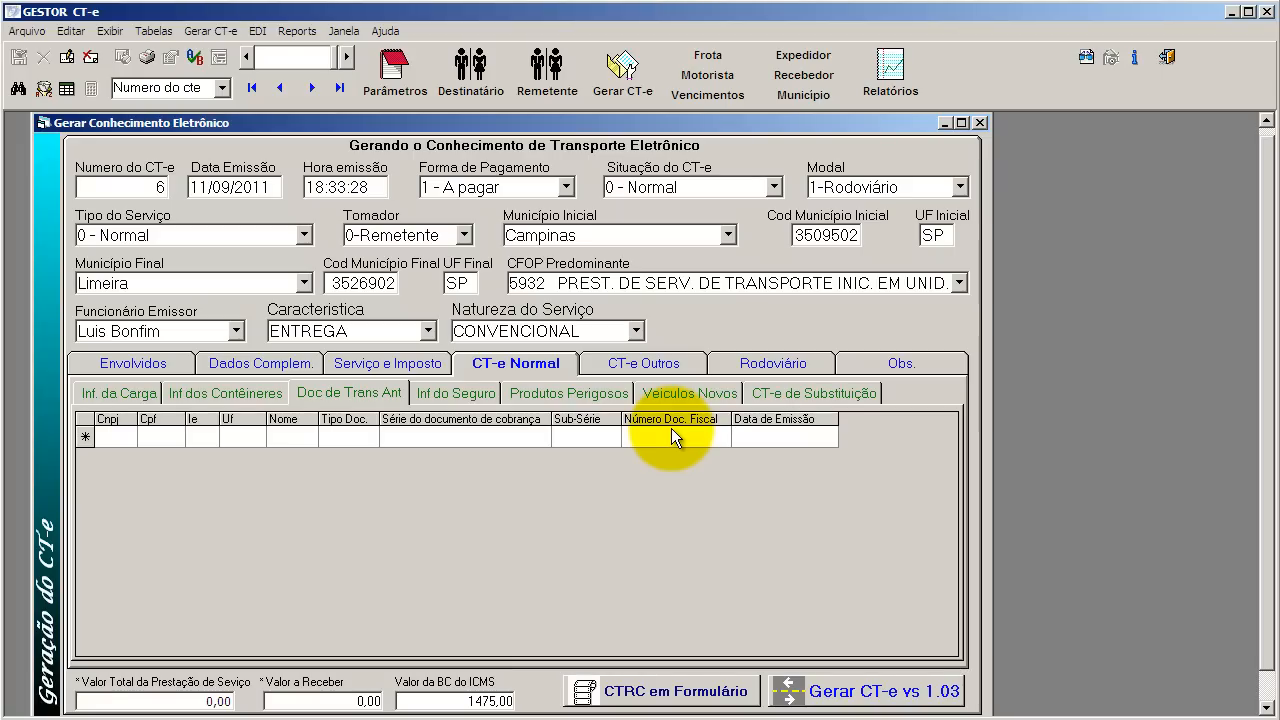
In the insurance information, narrow the Resp. pelo Seguro column and set the new row's responsible party to 0- Remetente.
{"action": "left_click", "coordinate": [462, 392]}
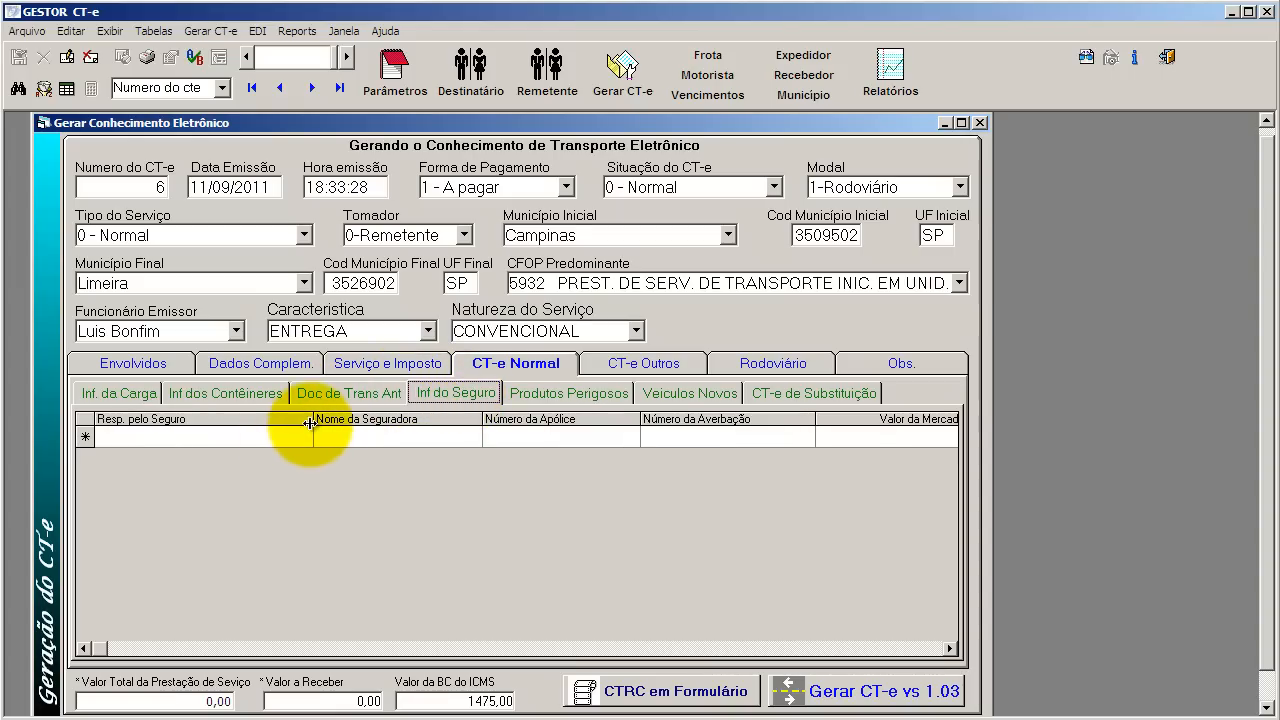
{"action": "left_click_drag", "start_coordinate": [307, 427], "coordinate": [226, 418]}
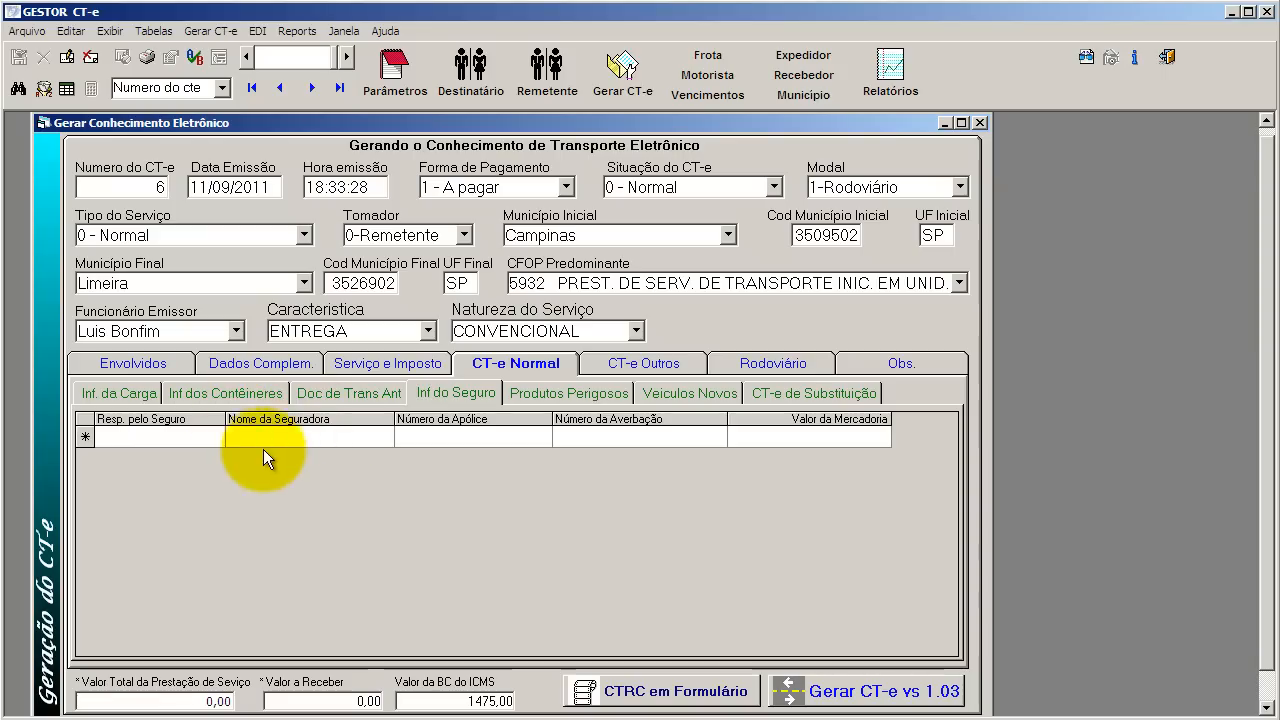
{"action": "left_click", "coordinate": [166, 436]}
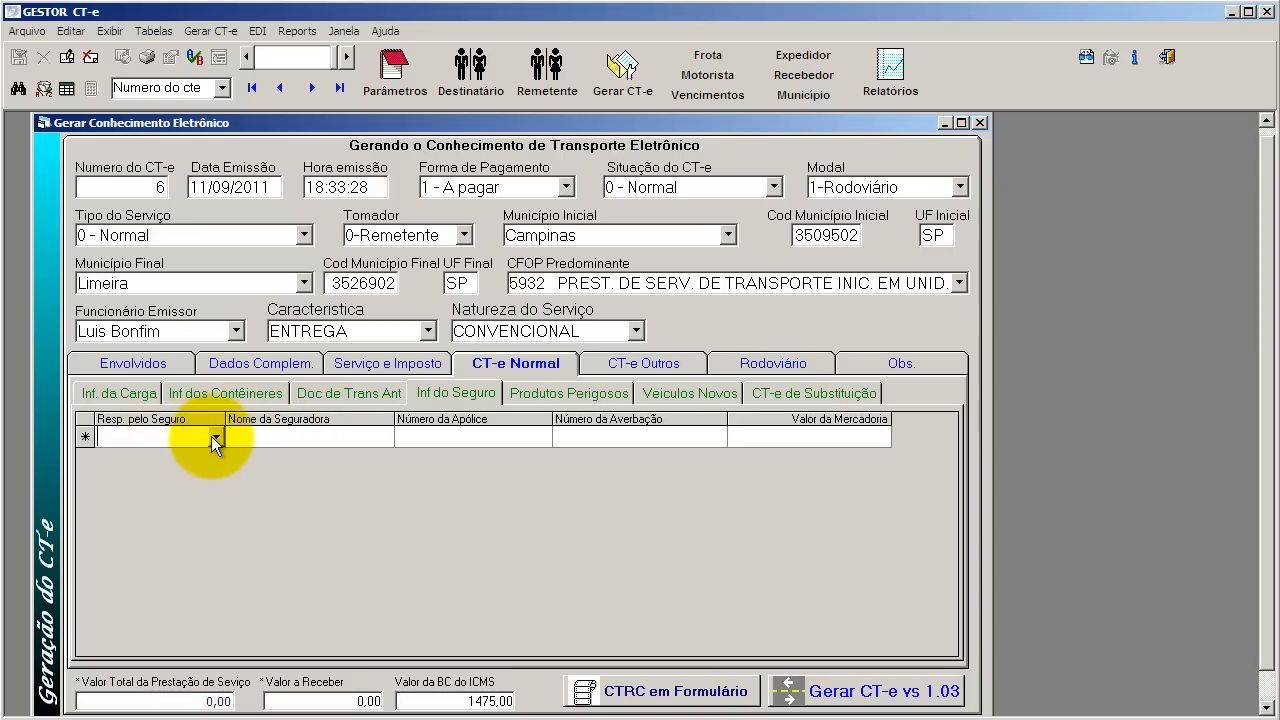
{"action": "left_click", "coordinate": [215, 438]}
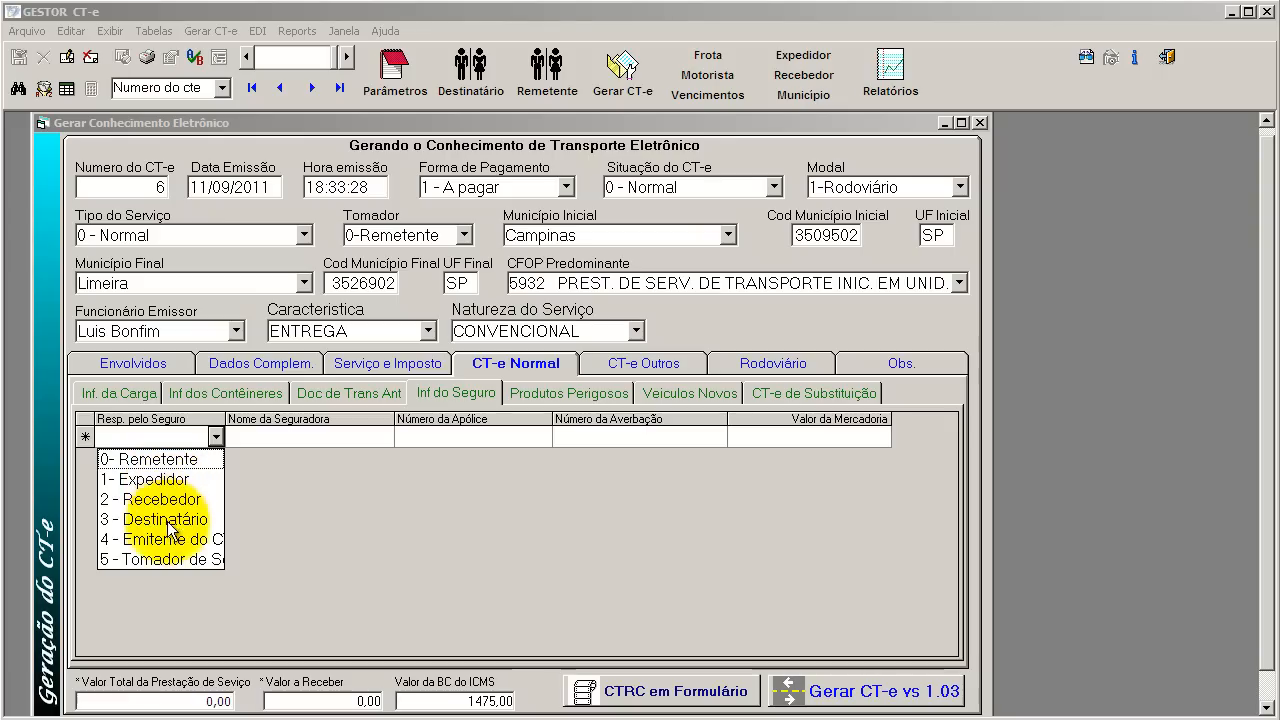
{"action": "left_click", "coordinate": [164, 459]}
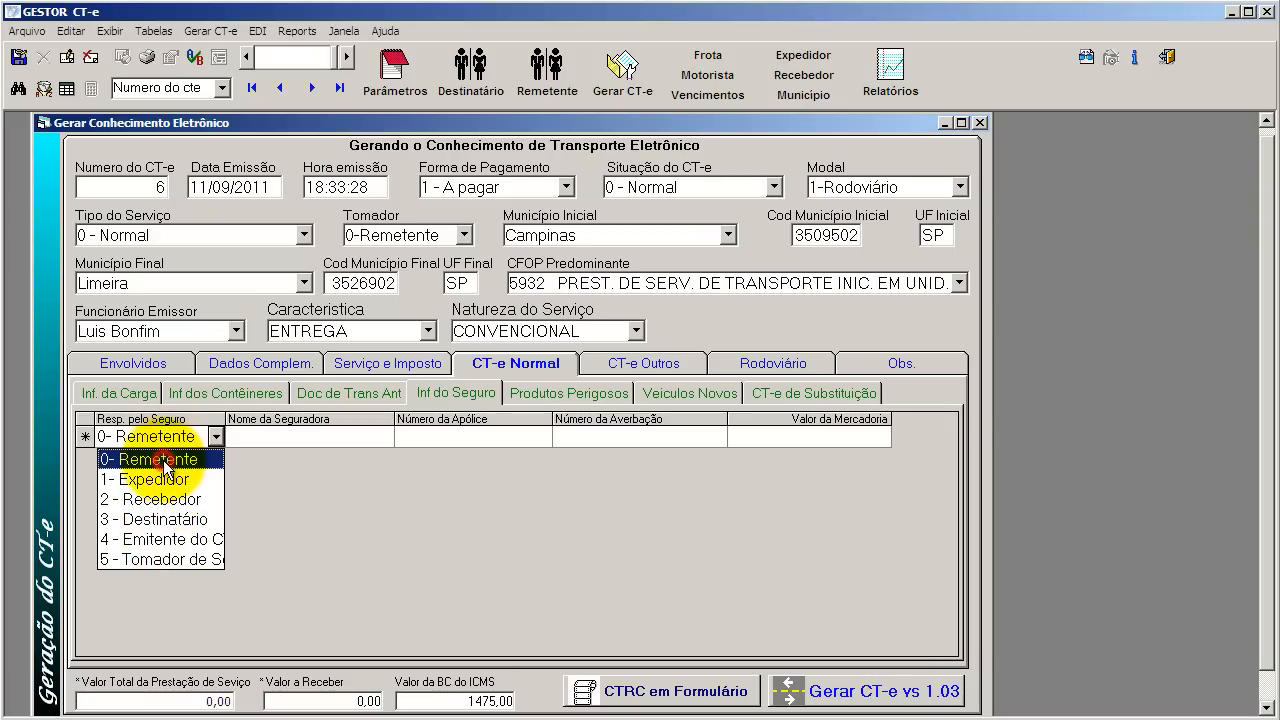
Enter LIBRARIE as the Nome da Seguradora in the insurance row.
{"action": "left_click", "coordinate": [282, 432]}
{"action": "left_click", "coordinate": [281, 432]}
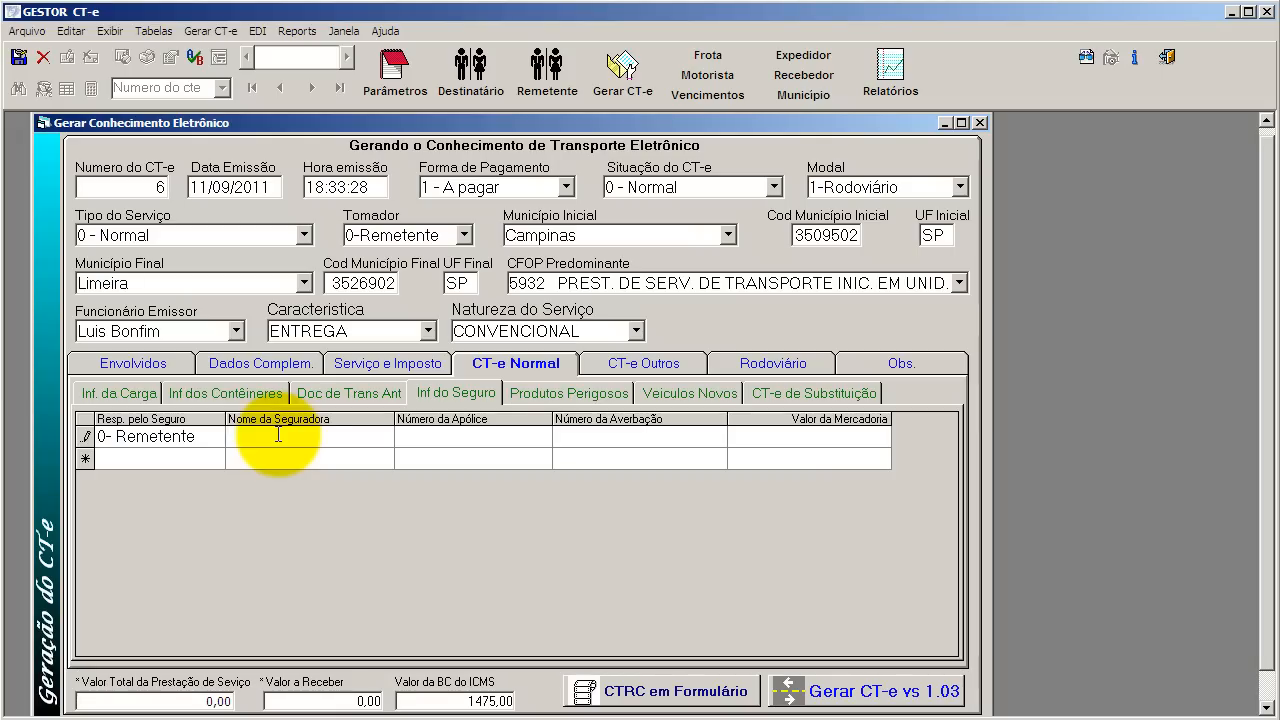
{"action": "type", "text": "liLI"}
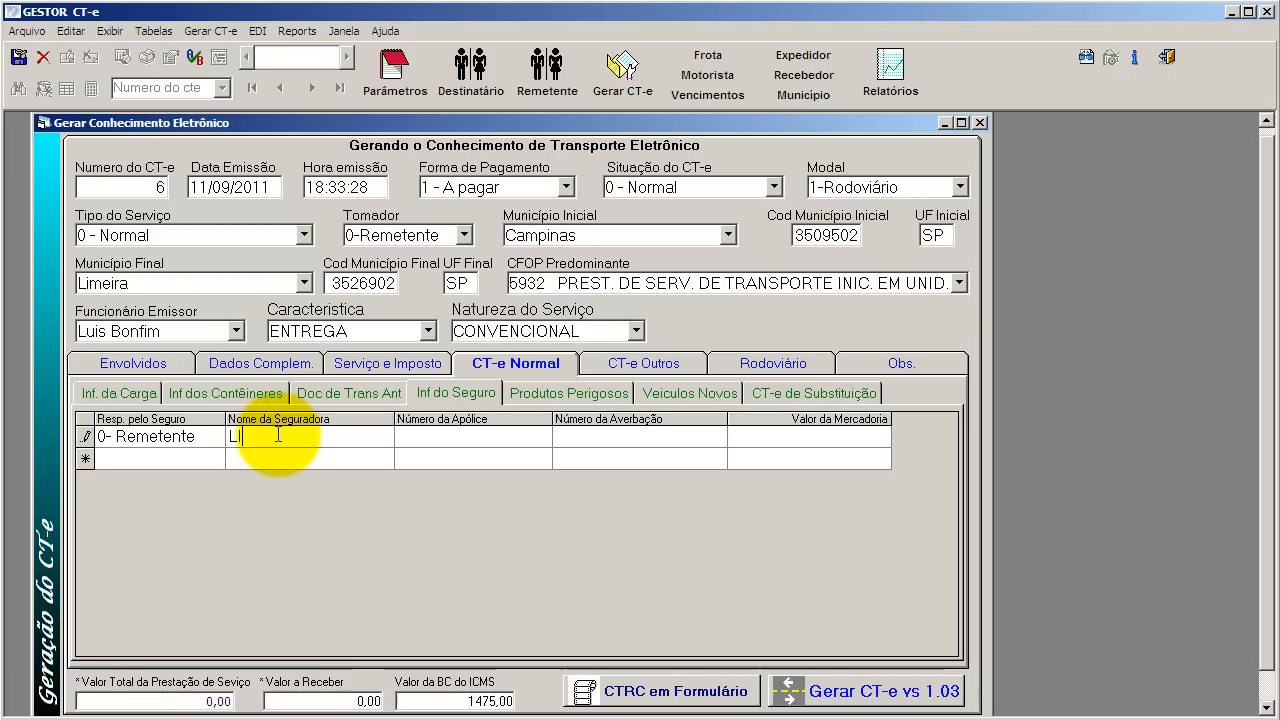
{"action": "type", "text": "BRARIE"}
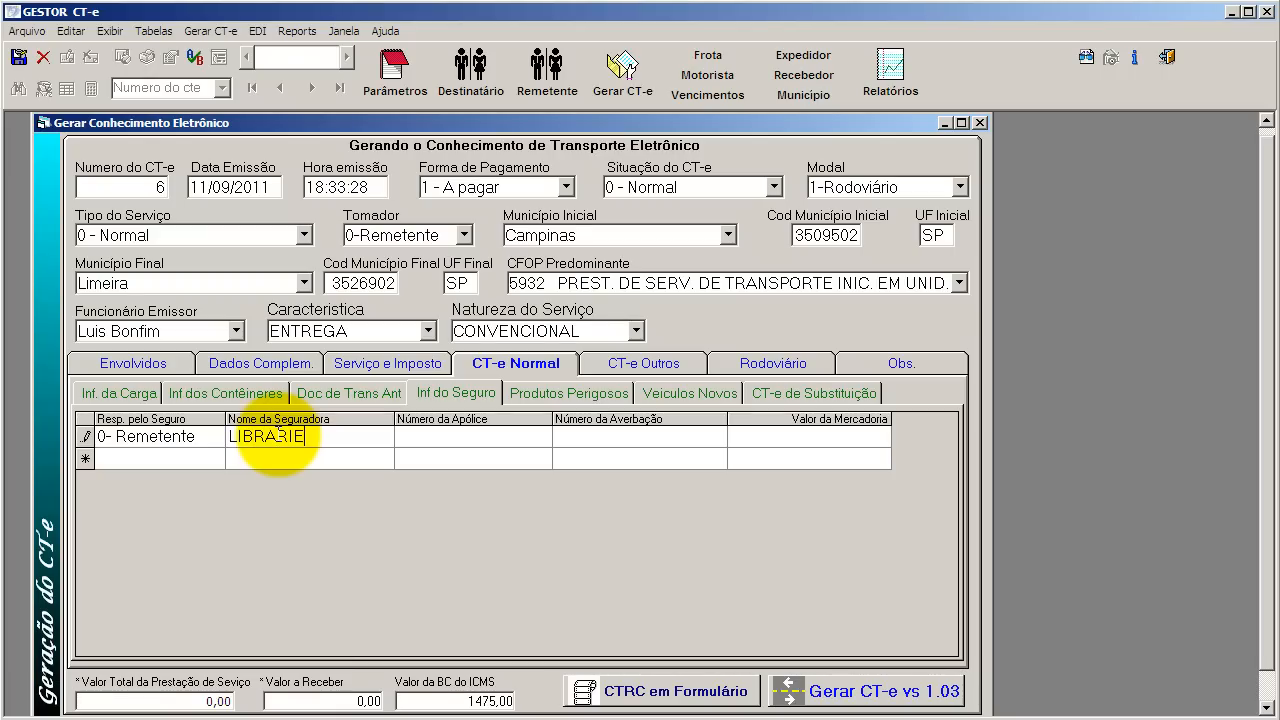
{"action": "key", "text": "Tab"}
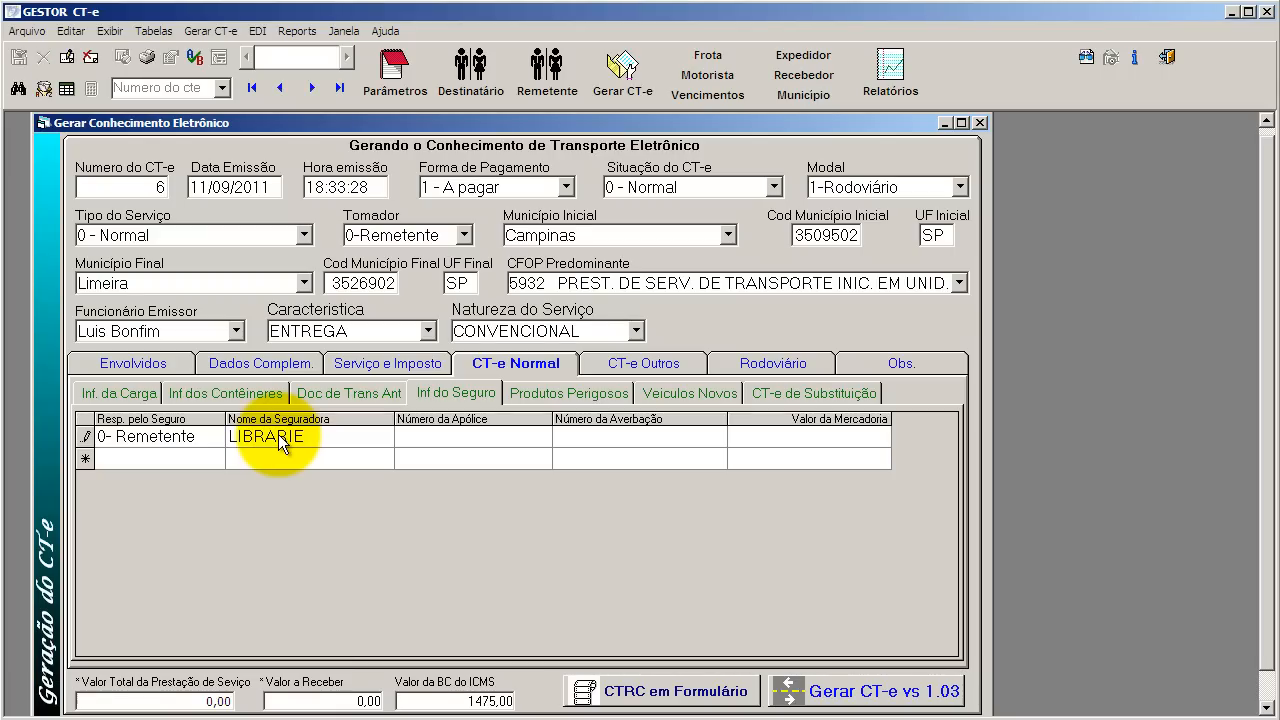
Fill in the policy number (Número da Apólice) and the endorsement number (Número da Averbação) in the insurance row.
{"action": "left_click", "coordinate": [416, 438]}
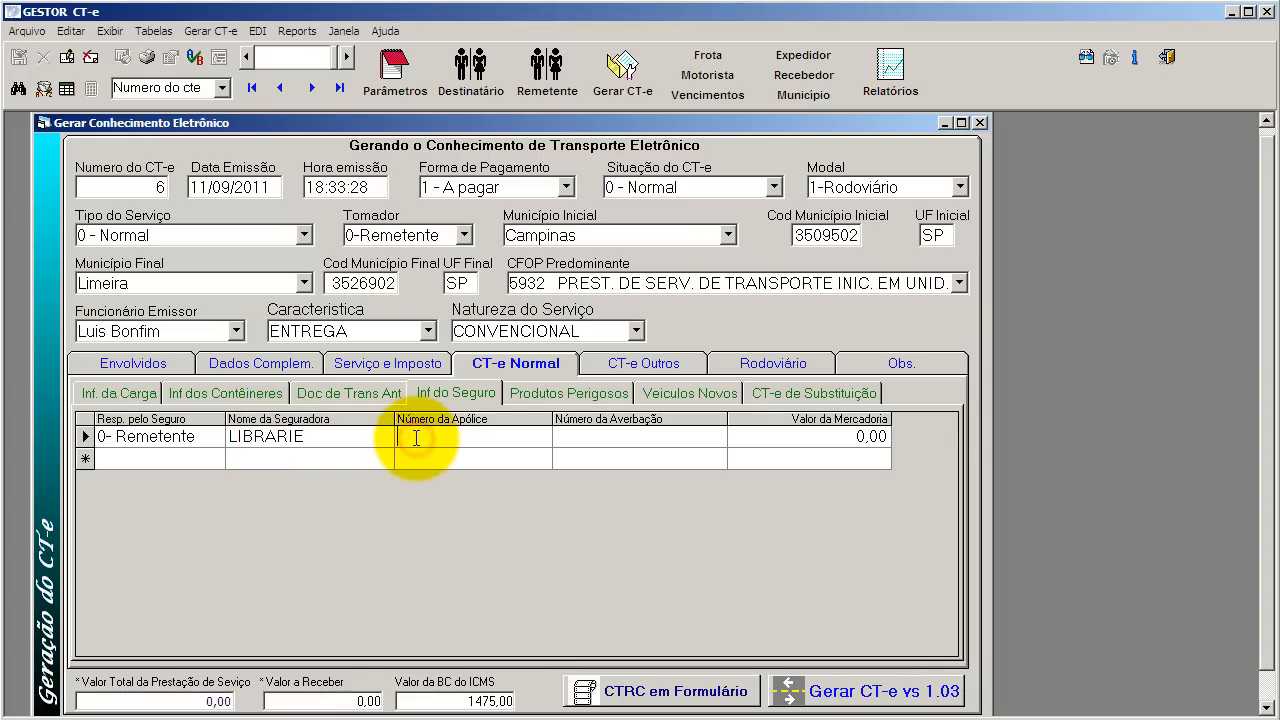
{"action": "type", "text": "111111111111111111"}
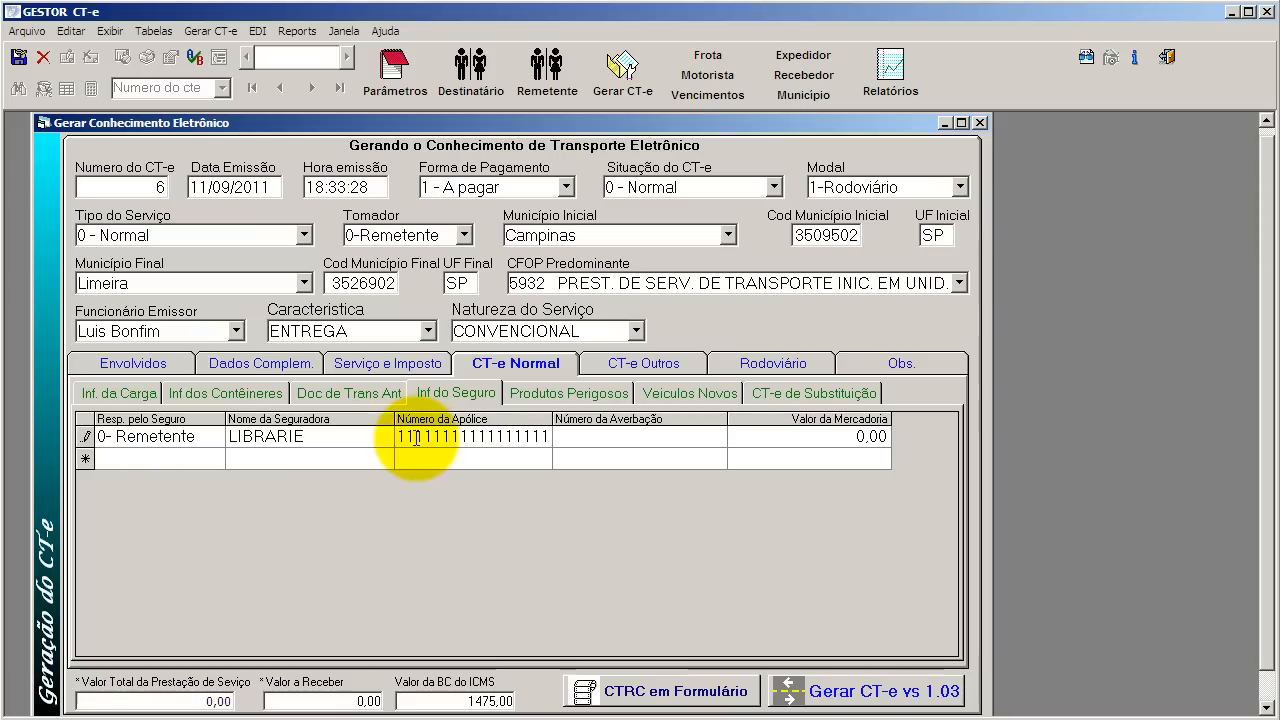
{"action": "key", "text": "Tab"}
{"action": "left_click", "coordinate": [579, 435]}
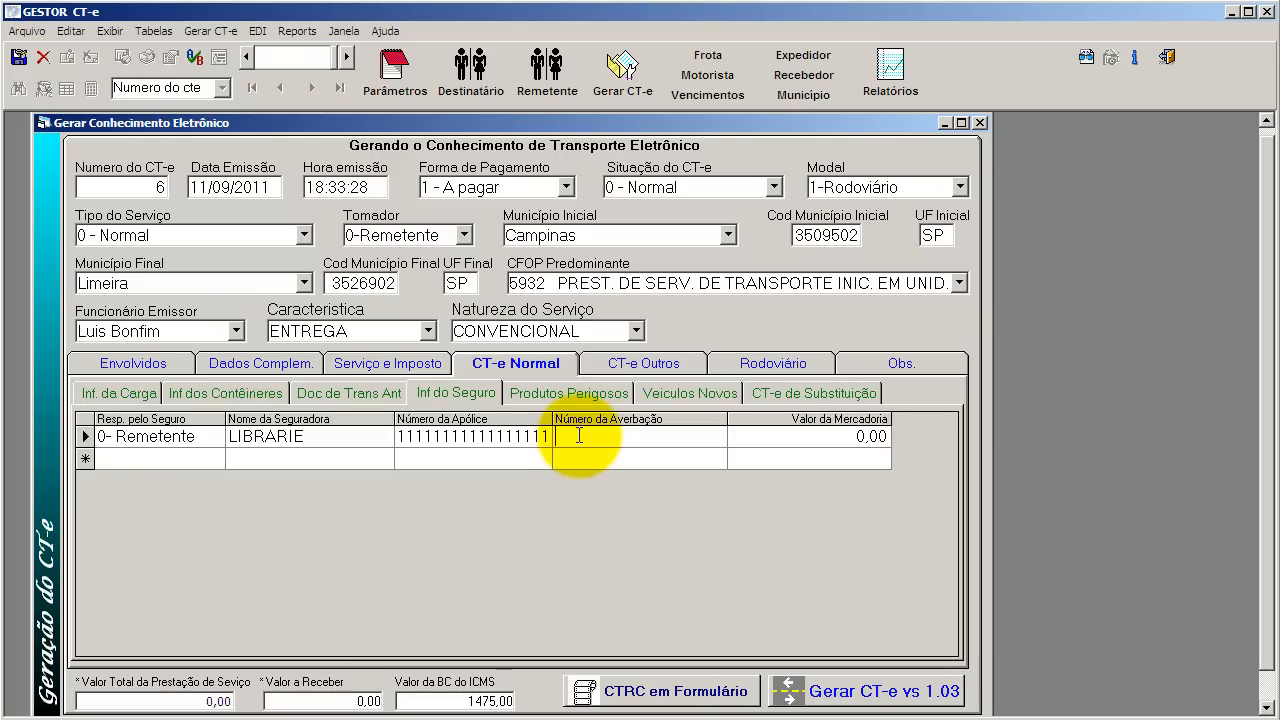
{"action": "type", "text": "11111111111111111"}
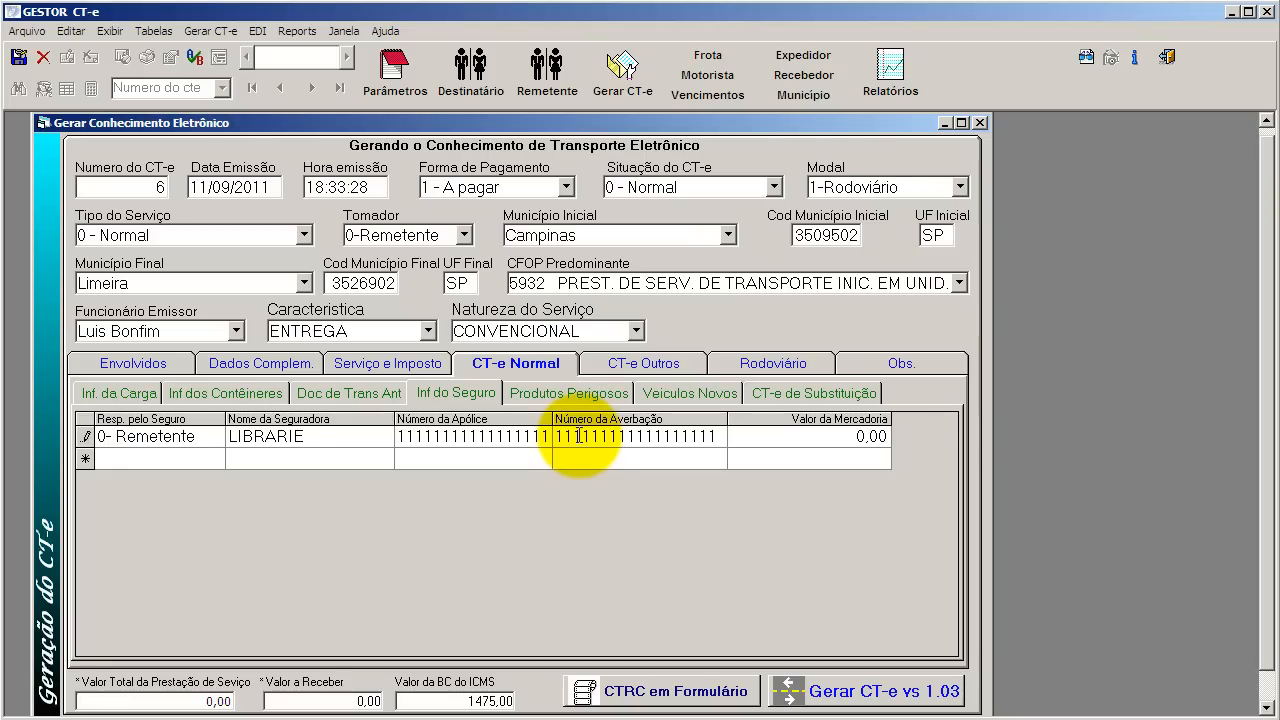
Set the insurance row's Valor da Mercadoria to 75.000,00 and save the row.
{"action": "left_click", "coordinate": [792, 436]}
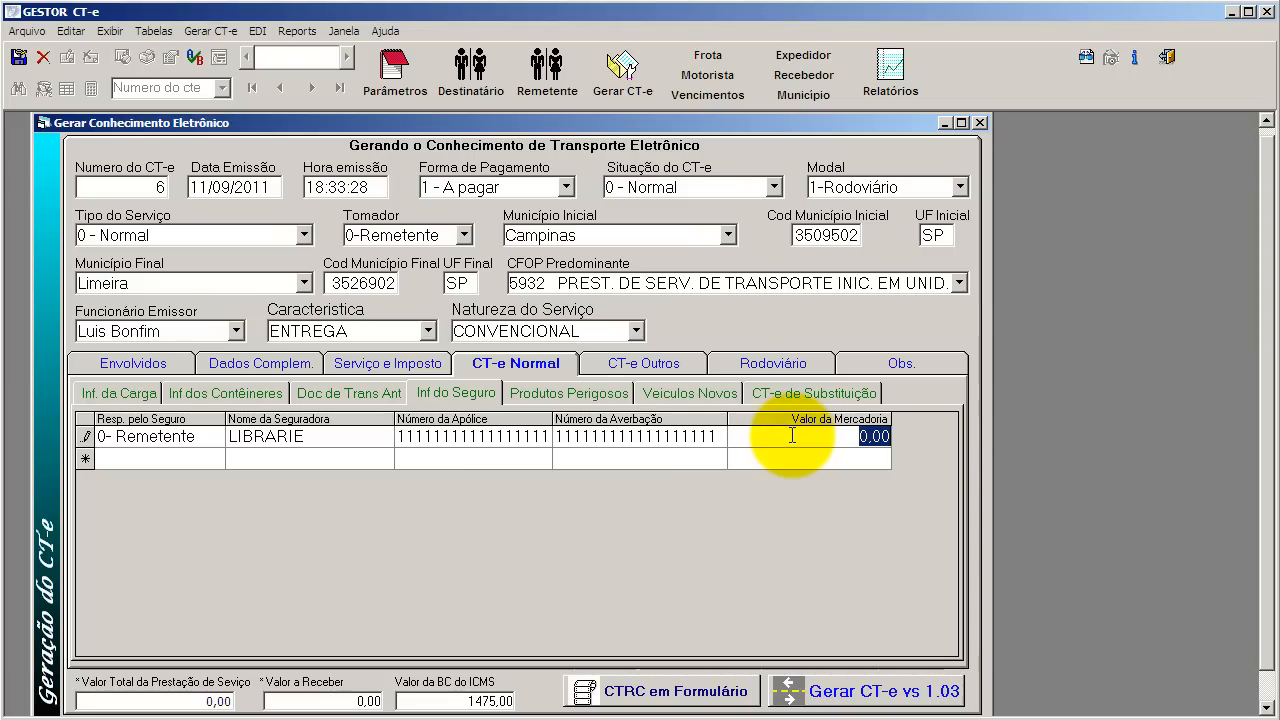
{"action": "type", "text": "75.000,00"}
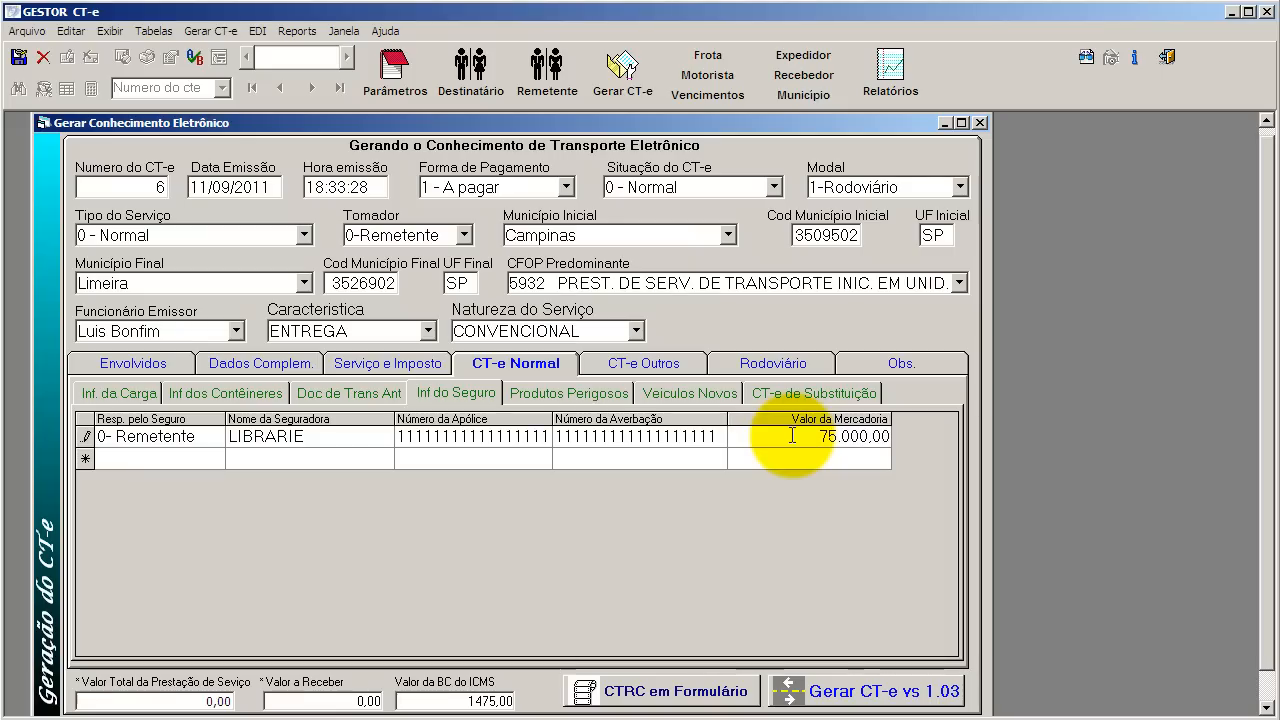
{"action": "key", "text": "Return"}
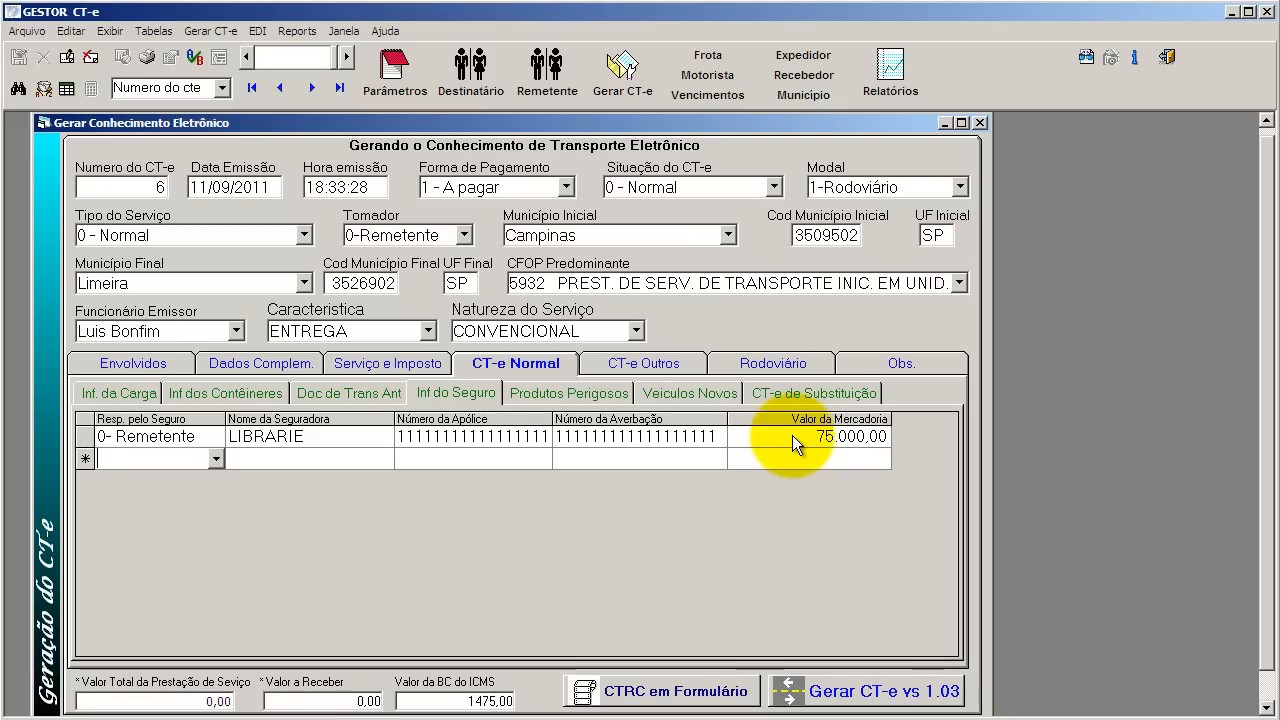
Review the fields for hazardous products and for new vehicles in the CT-e Normal information.
{"action": "left_click", "coordinate": [584, 393]}
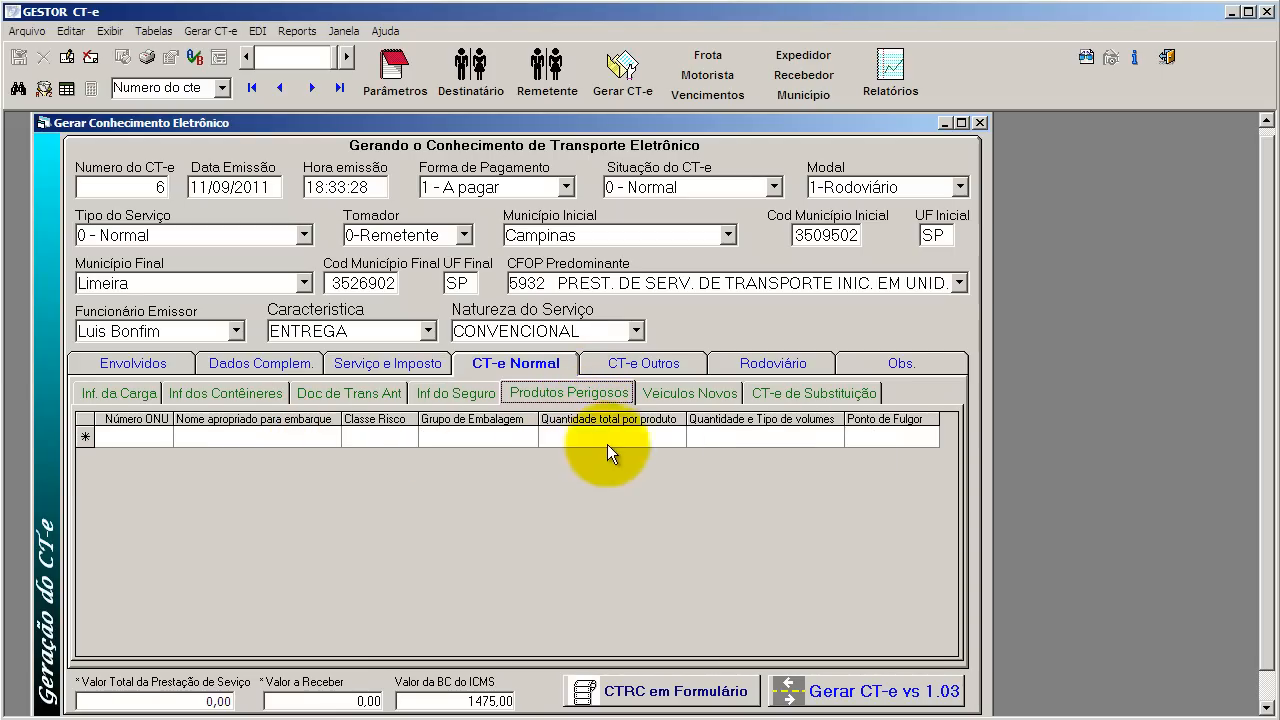
{"action": "left_click", "coordinate": [155, 440]}
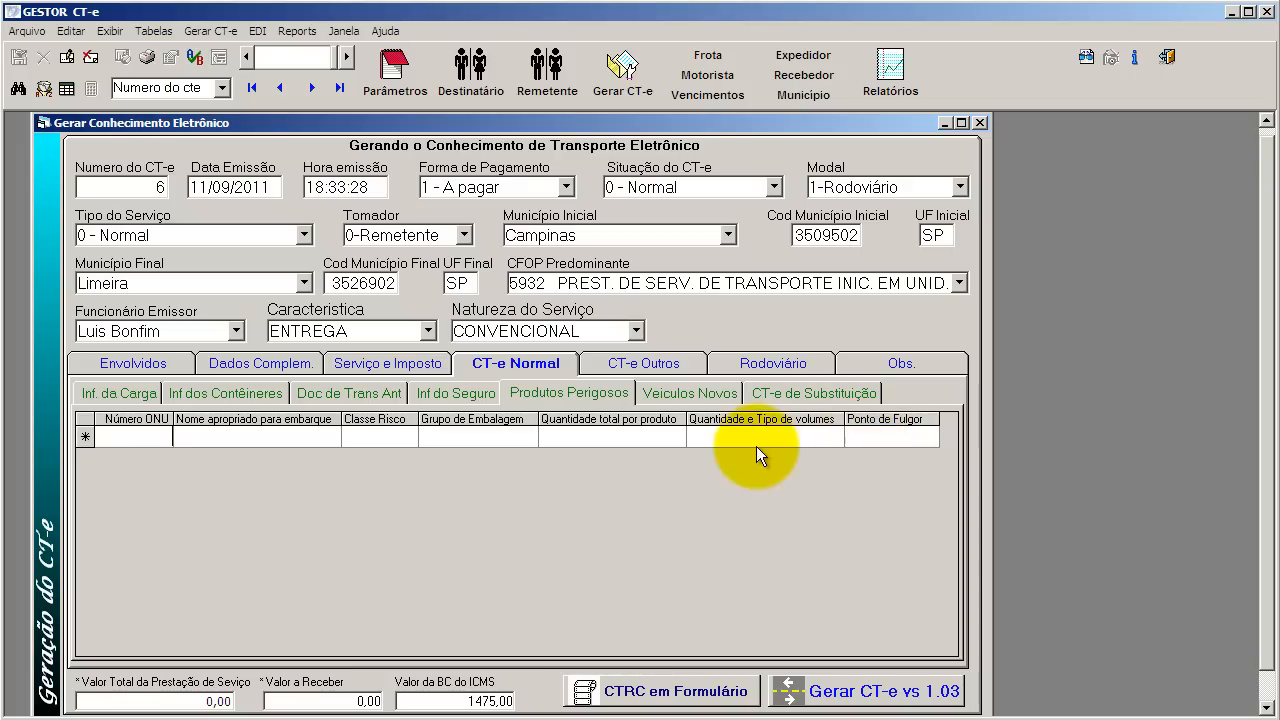
{"action": "left_click", "coordinate": [704, 395]}
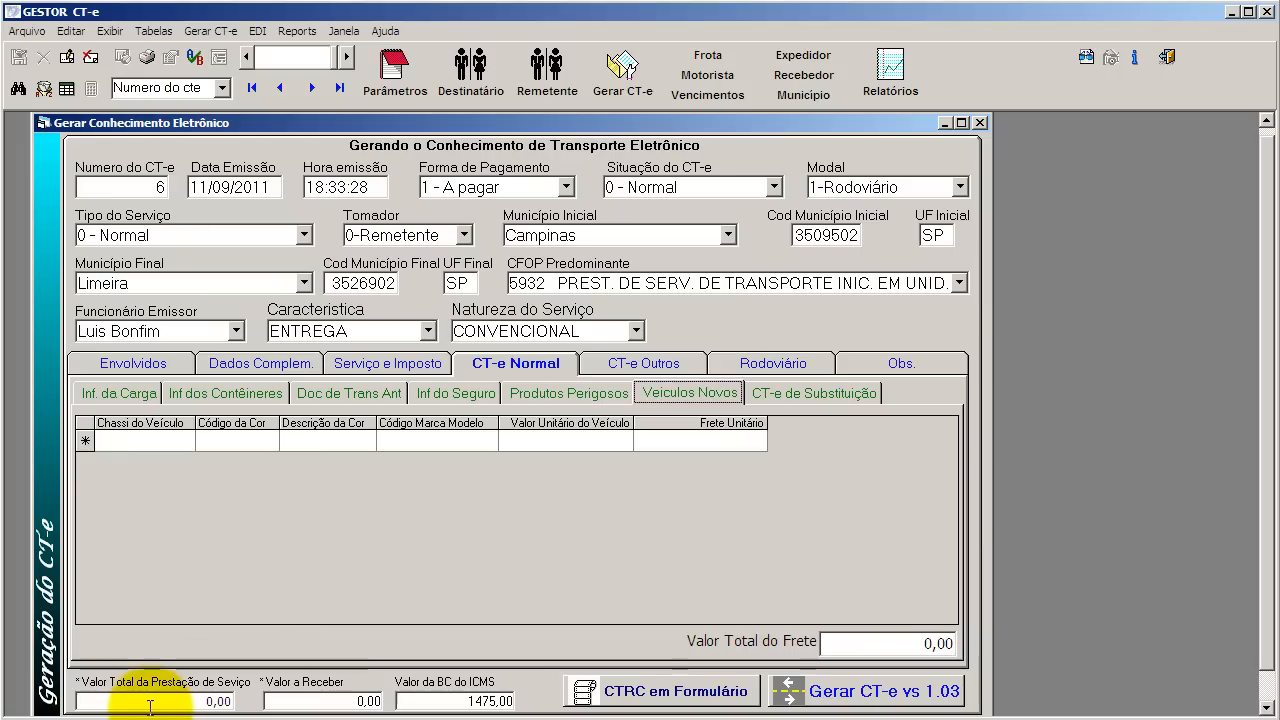
Set the CT-e's Valor Total da Prestação de Serviço to 1475.
{"action": "left_click", "coordinate": [180, 702]}
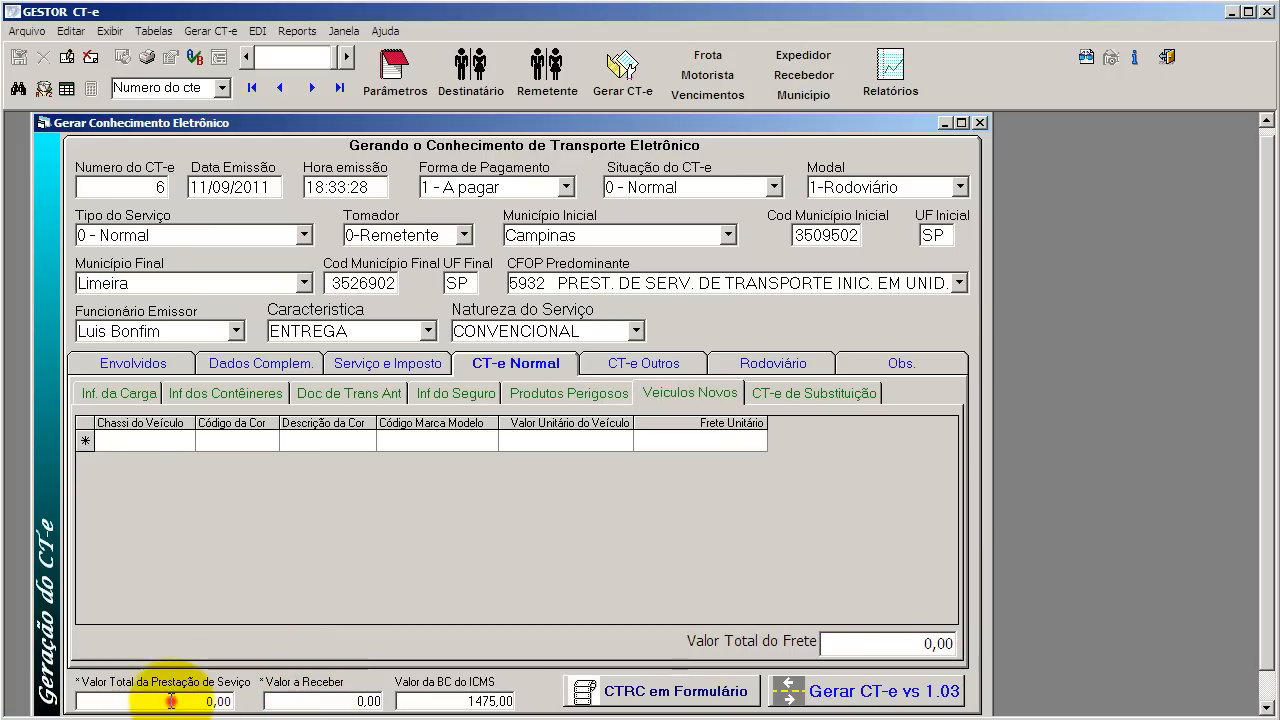
{"action": "left_click_drag", "start_coordinate": [172, 701], "coordinate": [256, 699]}
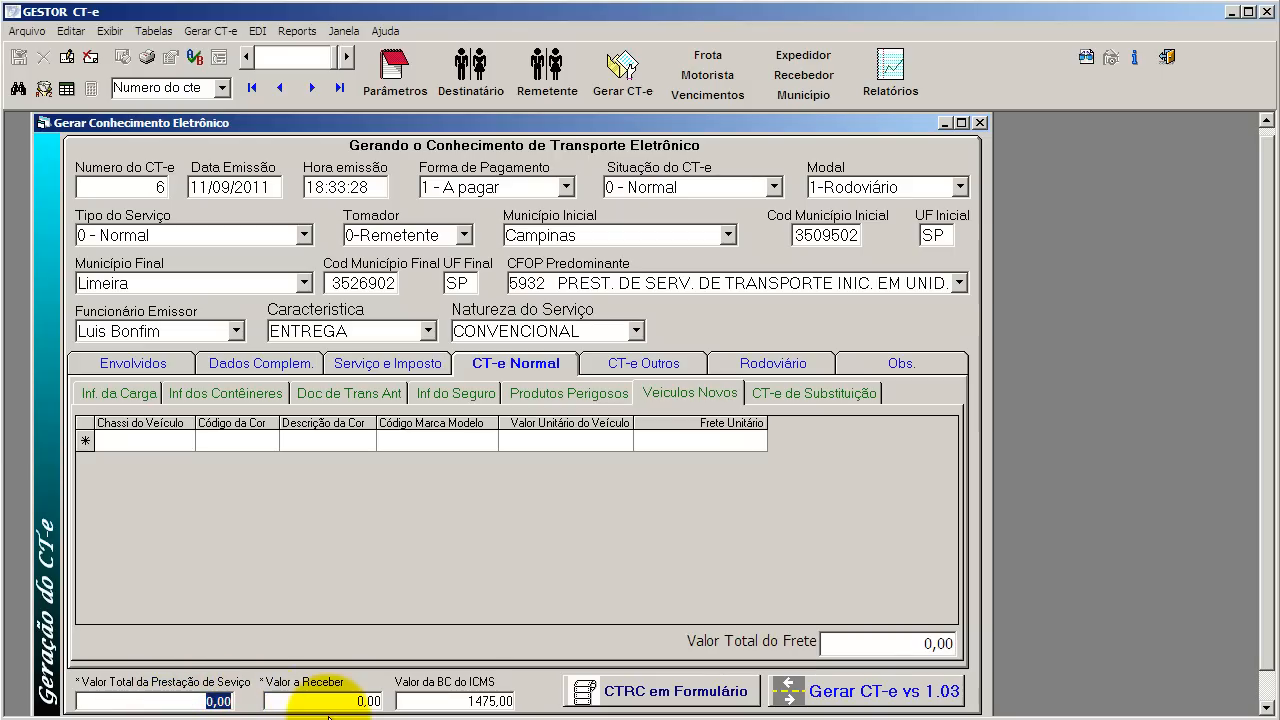
{"action": "type", "text": "1475"}
{"action": "key", "text": "Tab"}
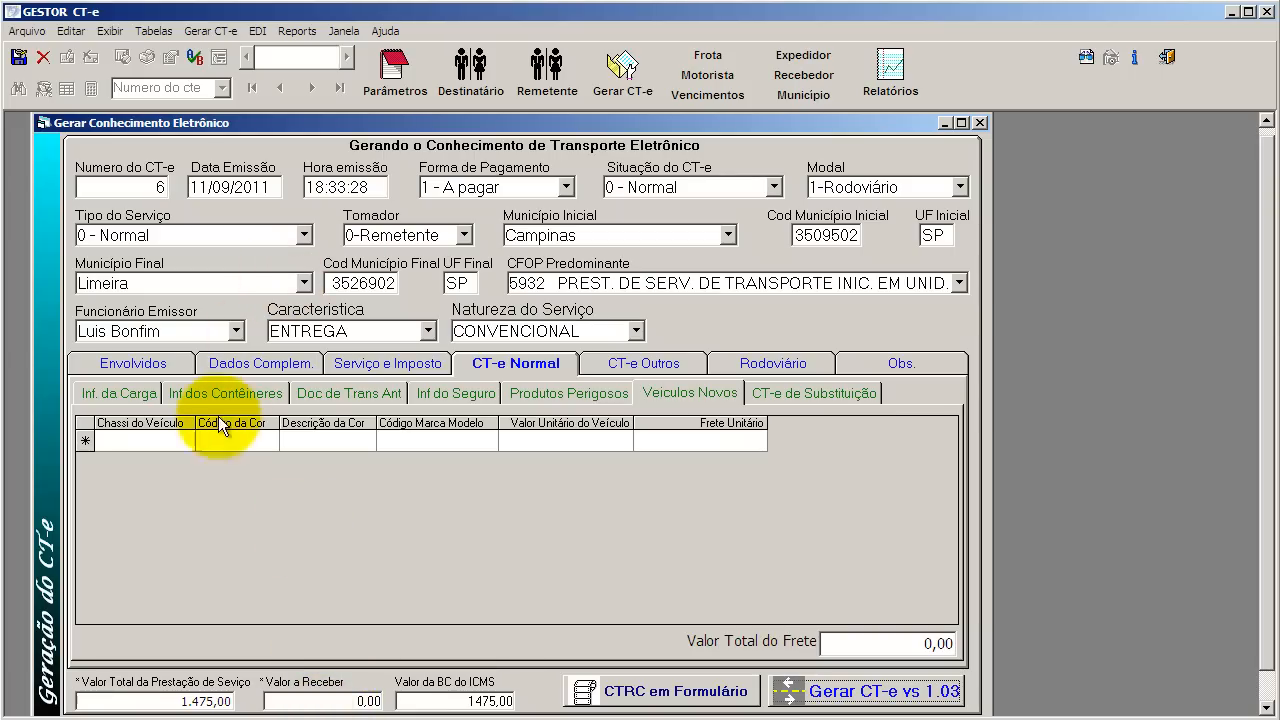
Set Valor a Receber to 1.475,00 in the service values, return to the CT-e Normal information and save the CT-e.
{"action": "left_click", "coordinate": [229, 359]}
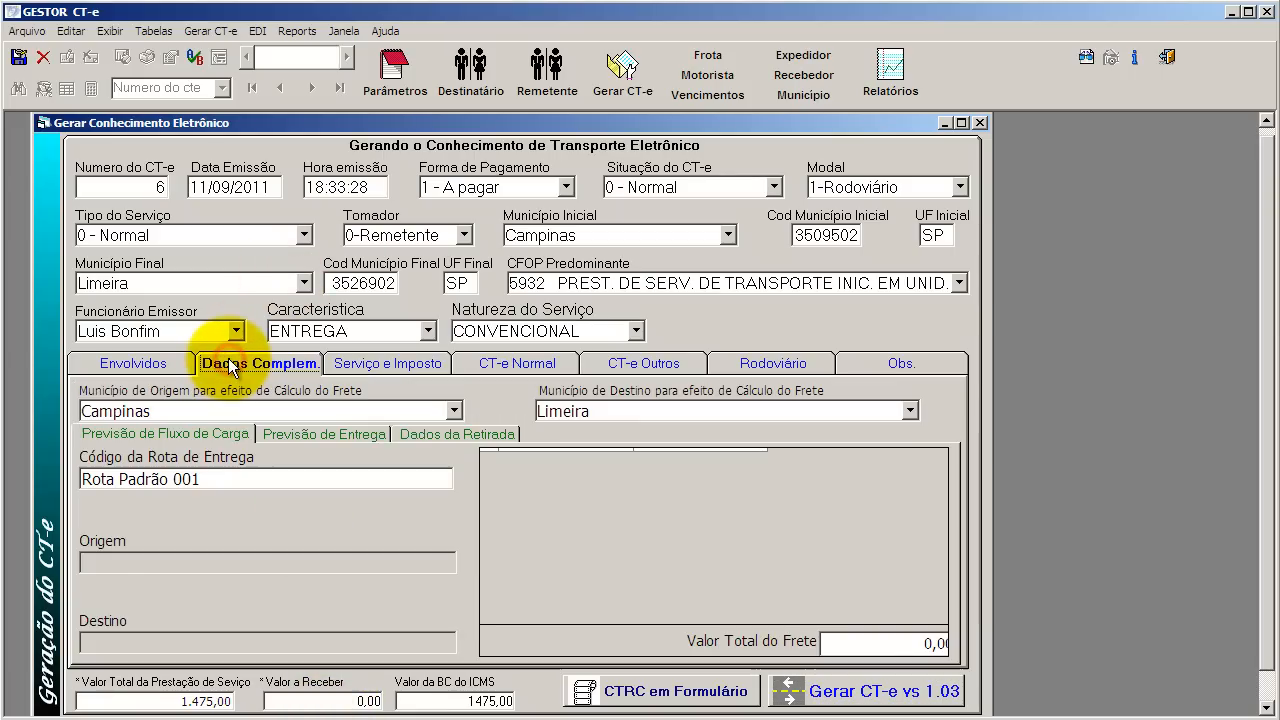
{"action": "left_click", "coordinate": [359, 362]}
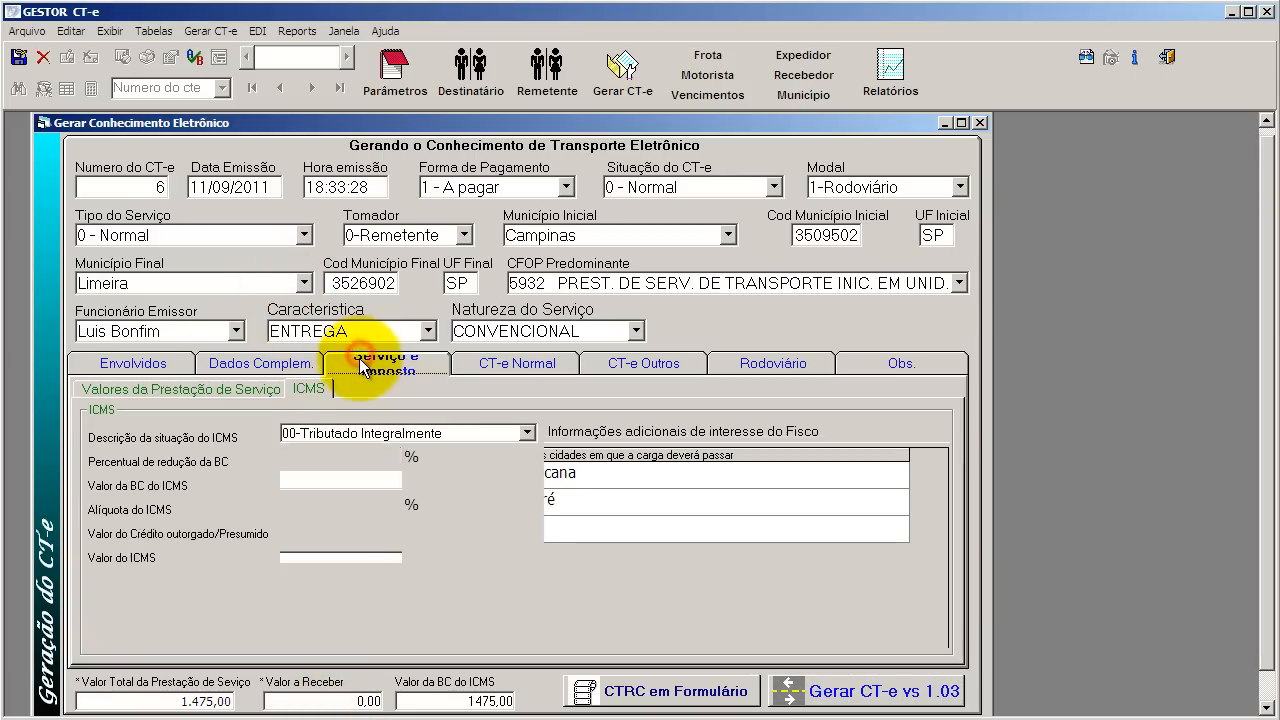
{"action": "left_click", "coordinate": [265, 393]}
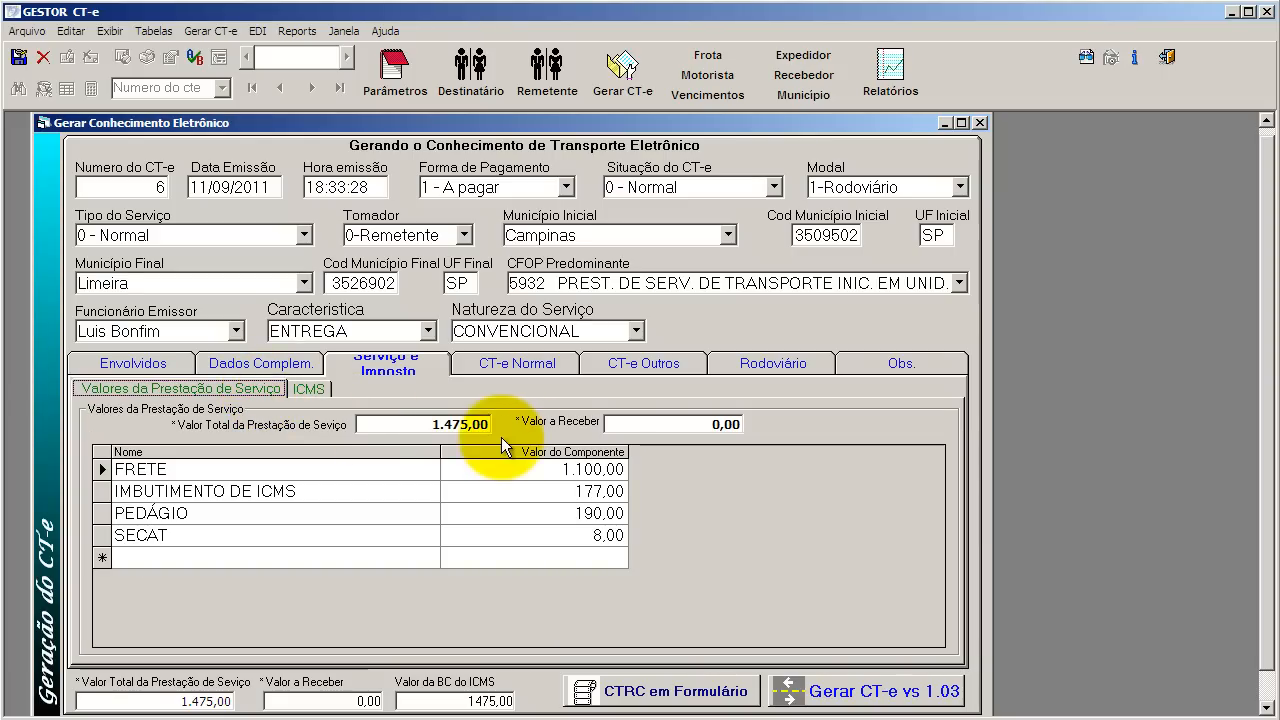
{"action": "left_click", "coordinate": [621, 426]}
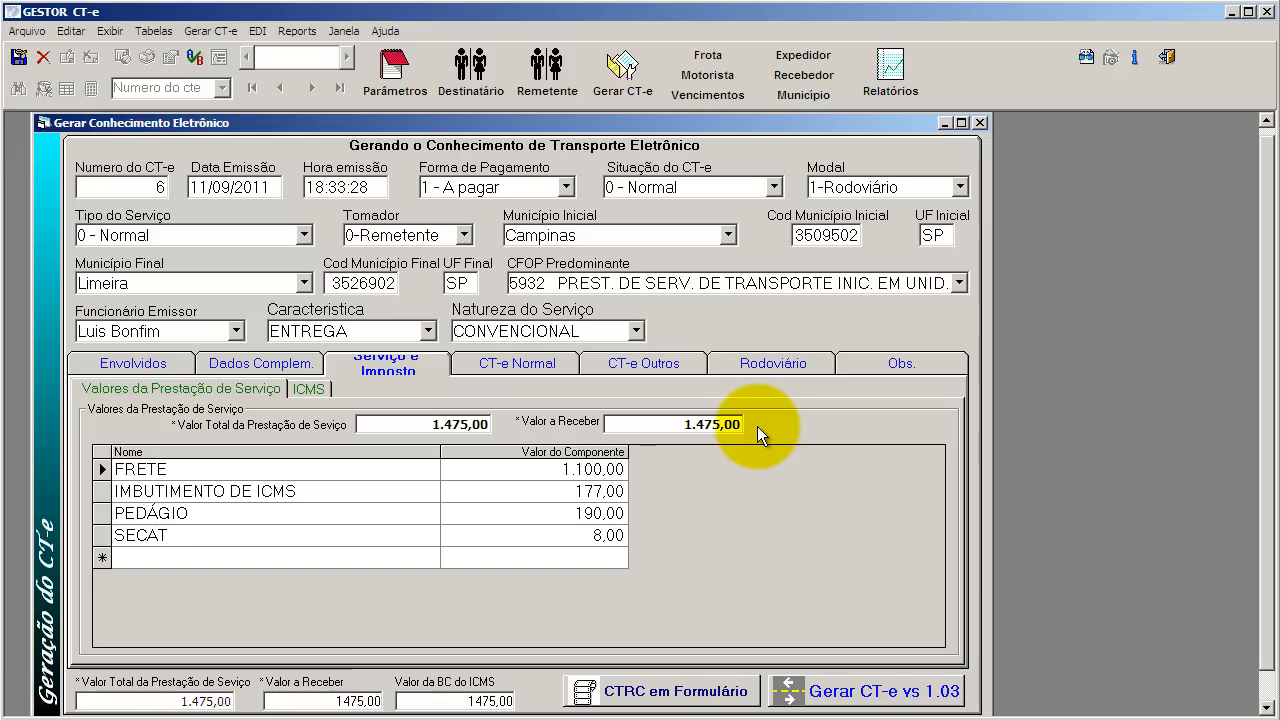
{"action": "left_click", "coordinate": [554, 366]}
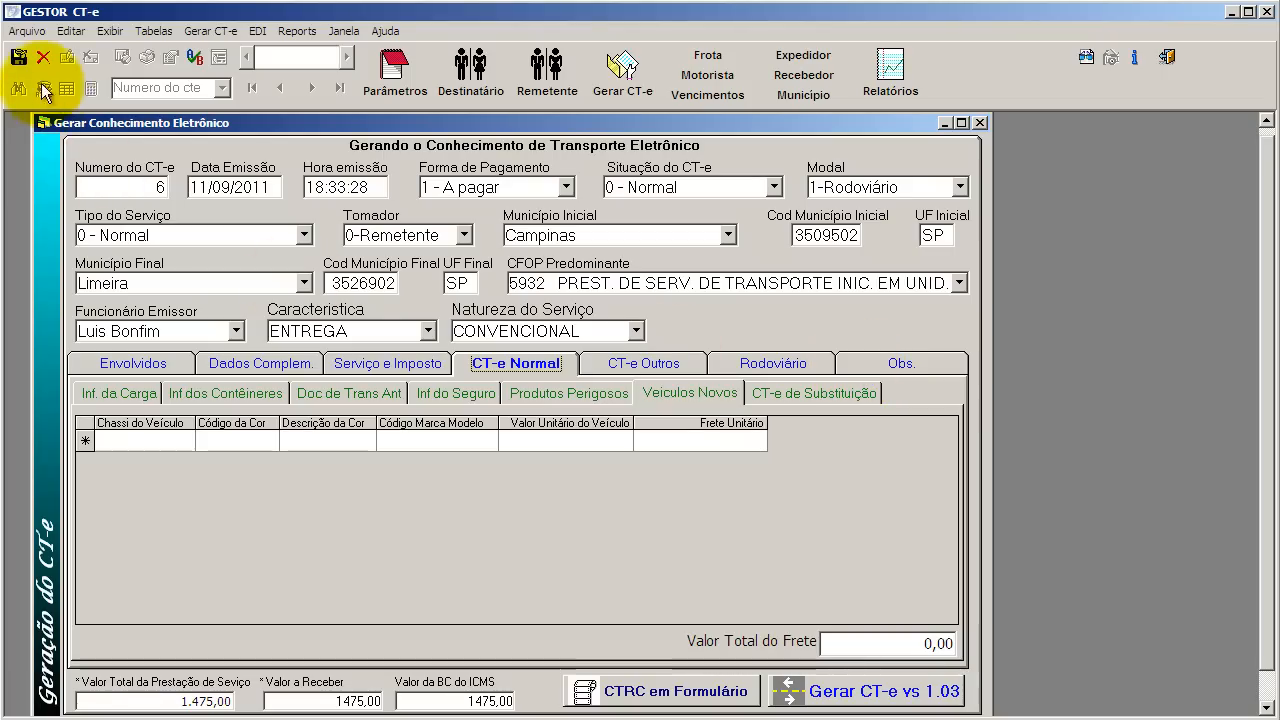
{"action": "left_click", "coordinate": [20, 60]}
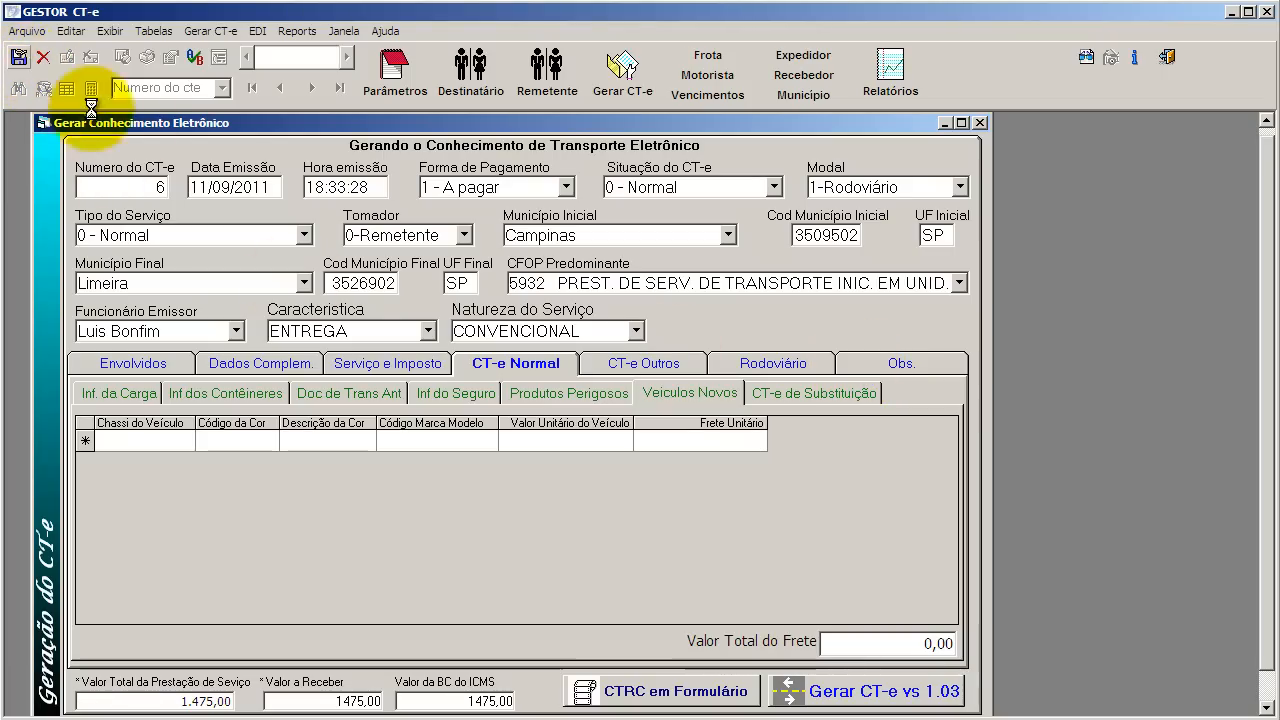